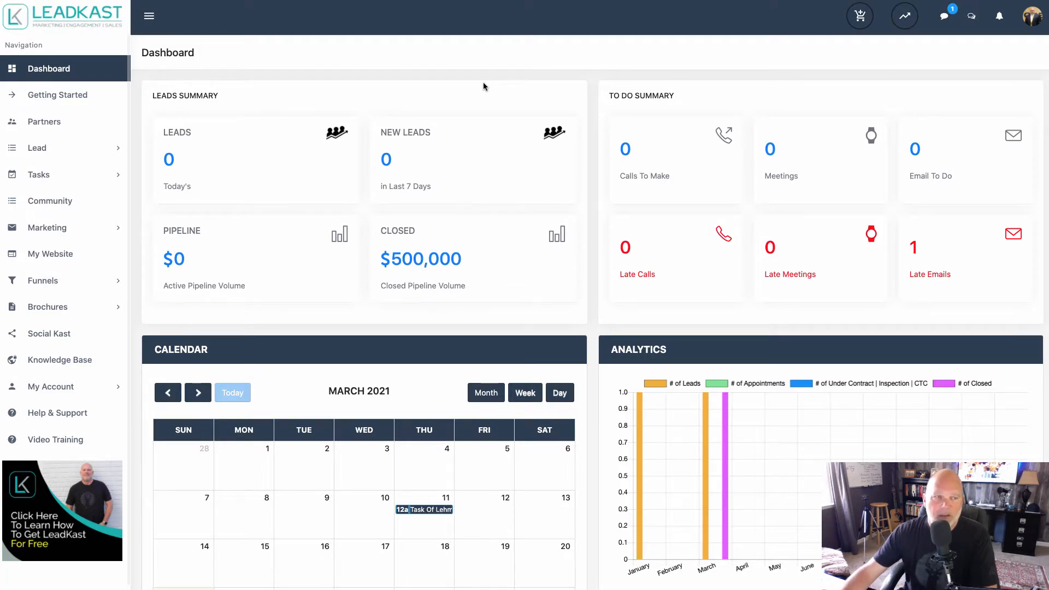
Preview the premade funnel "Library Of Pictures And Price Of This Beautiful Property" and create a funnel from it.
{"action": "left_click", "coordinate": [42, 283]}
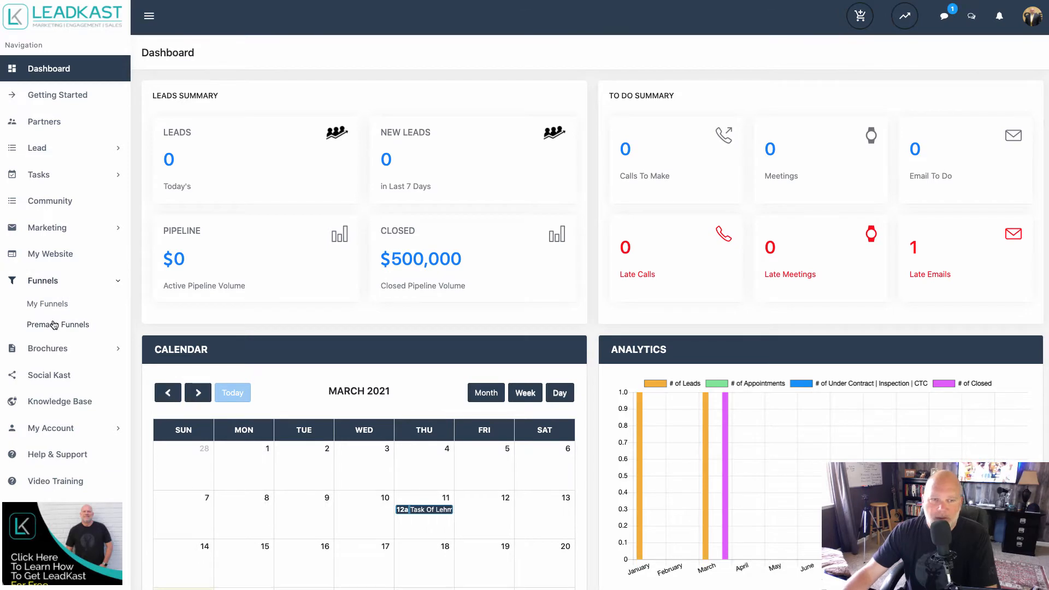
{"action": "left_click", "coordinate": [54, 324]}
{"action": "scroll", "coordinate": [546, 317], "scroll_direction": "down", "scroll_amount": 2}
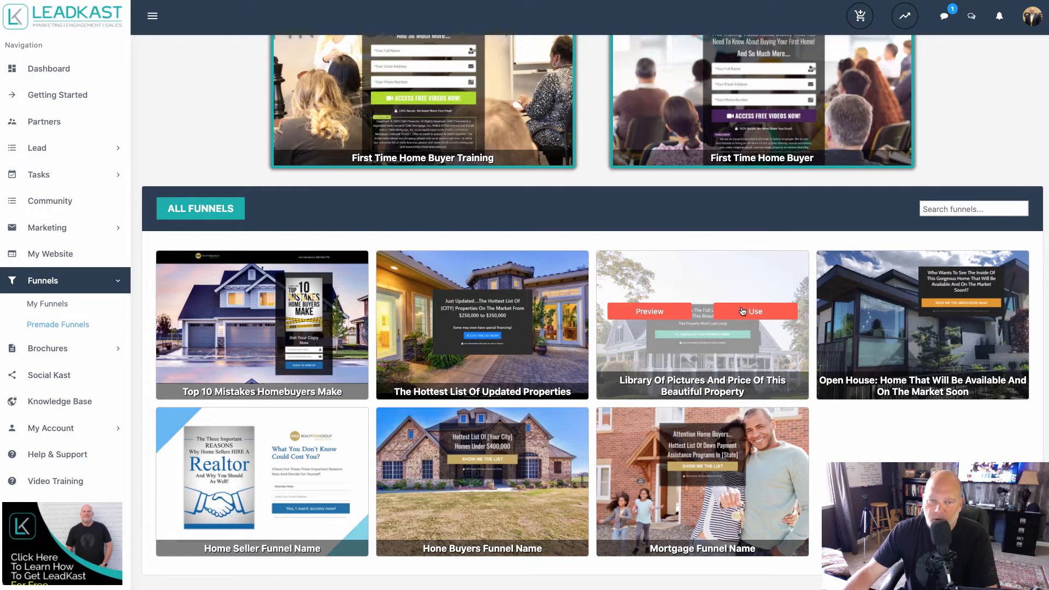
{"action": "left_click", "coordinate": [648, 310]}
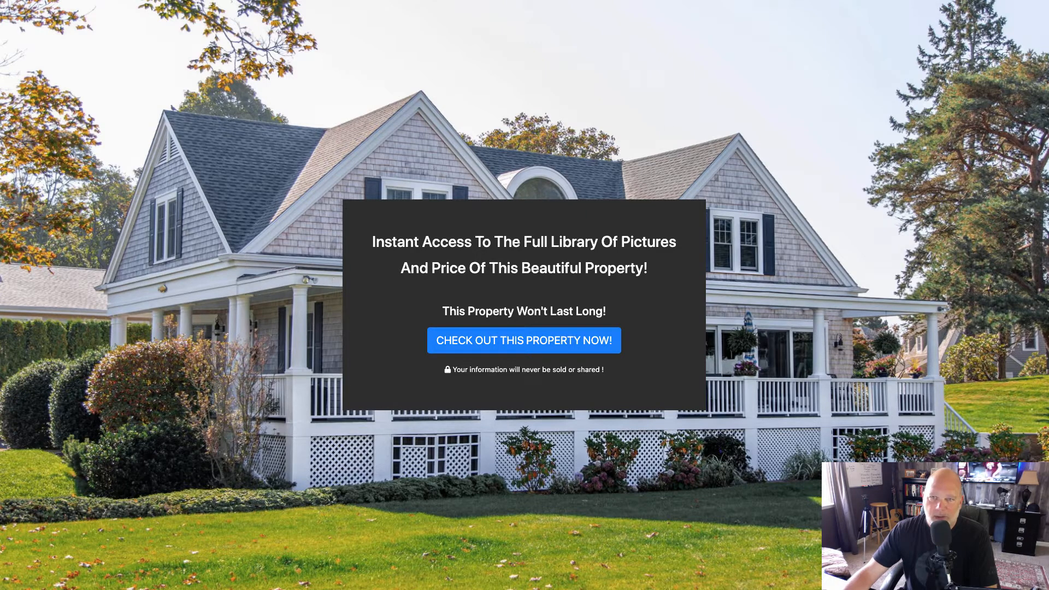
{"action": "key", "text": "super+w"}
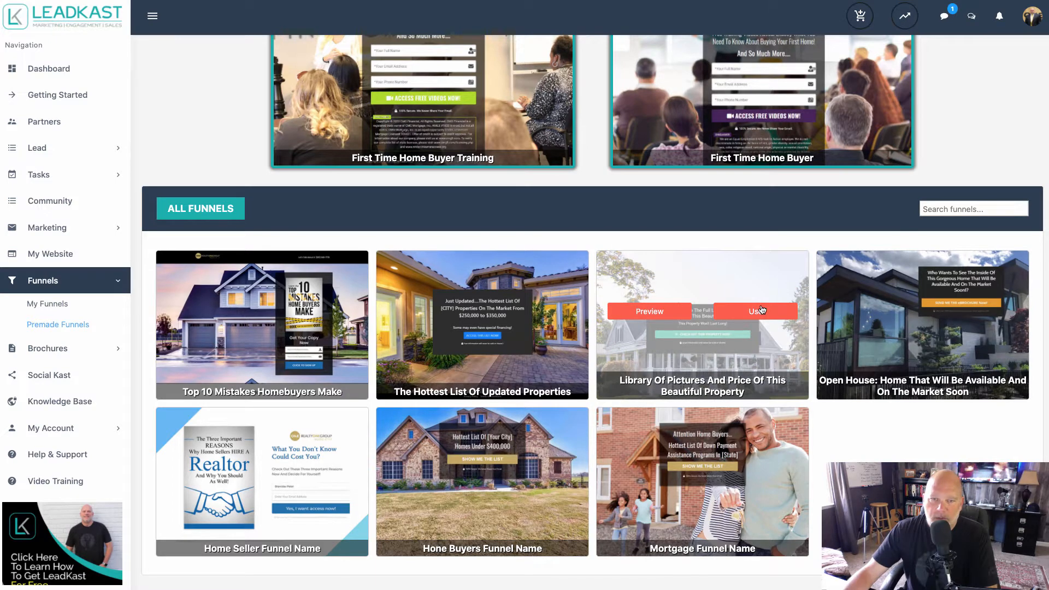
{"action": "left_click", "coordinate": [761, 310]}
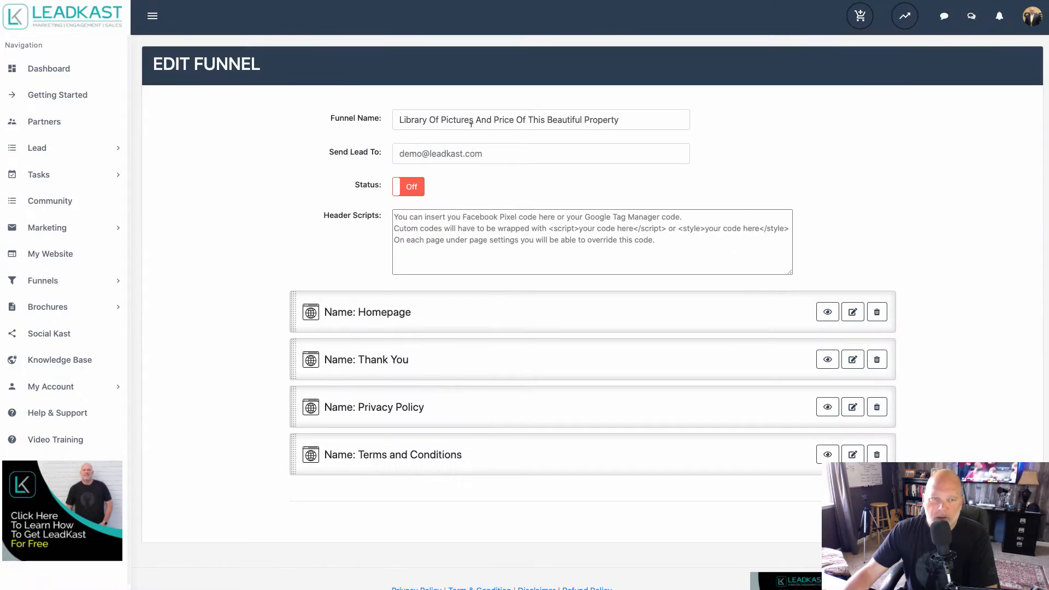
Rename the funnel with a placeholder street address followed by "Open House" and switch its status on.
{"action": "triple_click", "coordinate": [468, 119]}
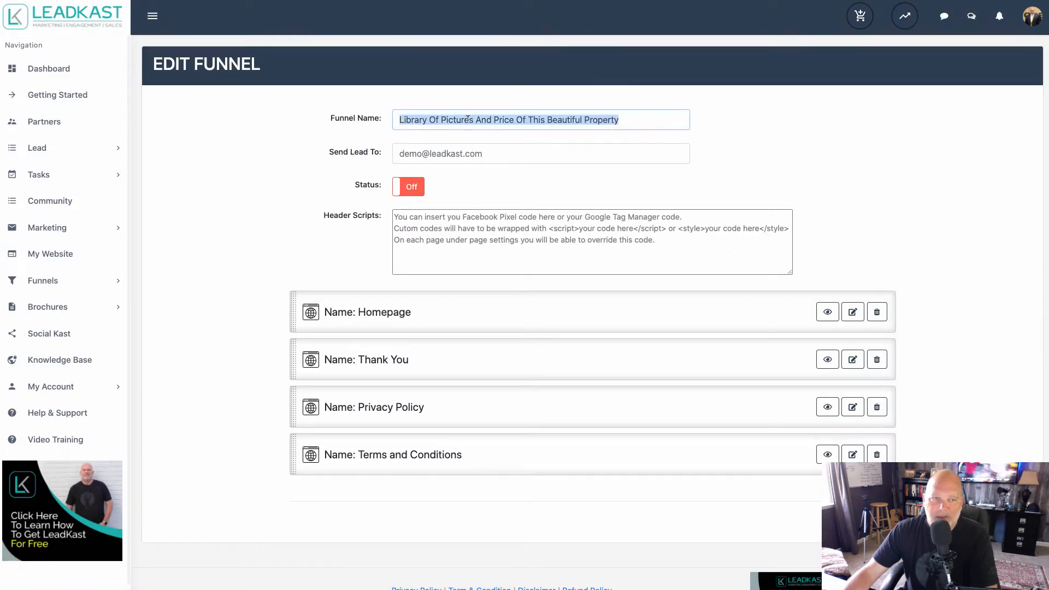
{"action": "type", "text": "123"}
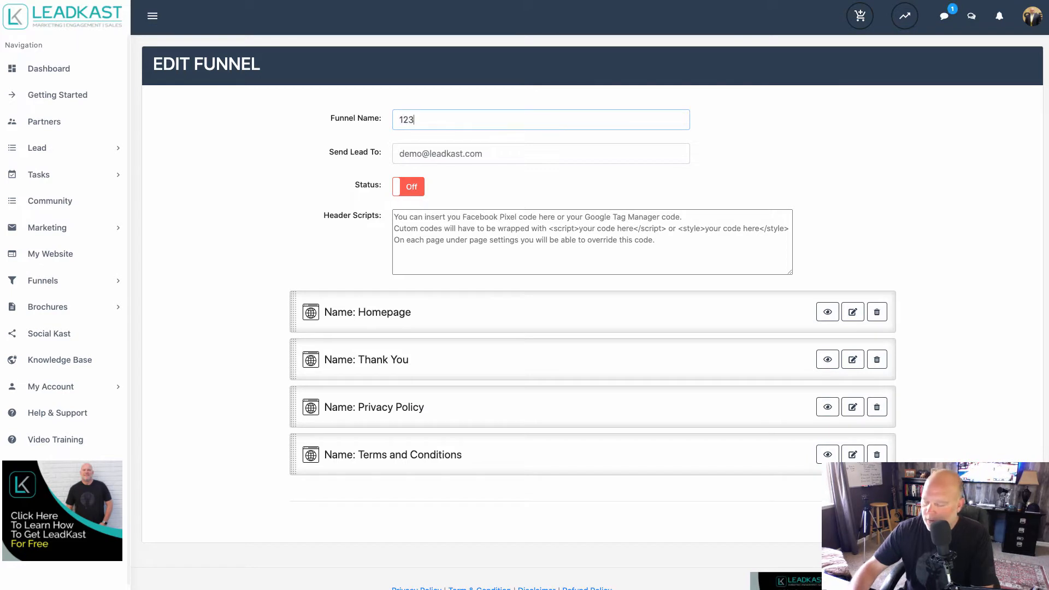
{"action": "type", "text": " Main S"}
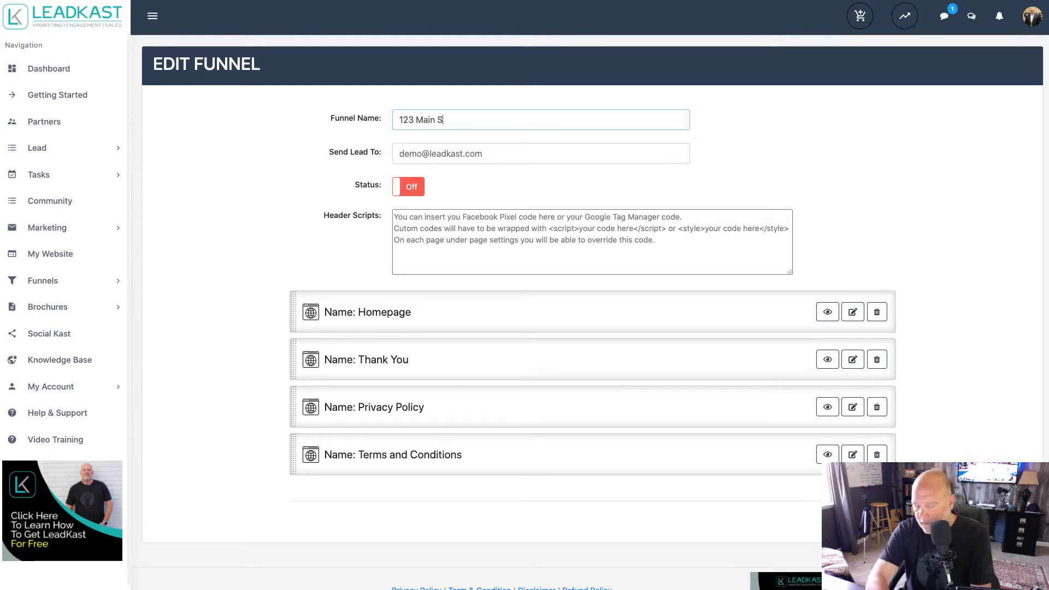
{"action": "type", "text": "treet Ope"}
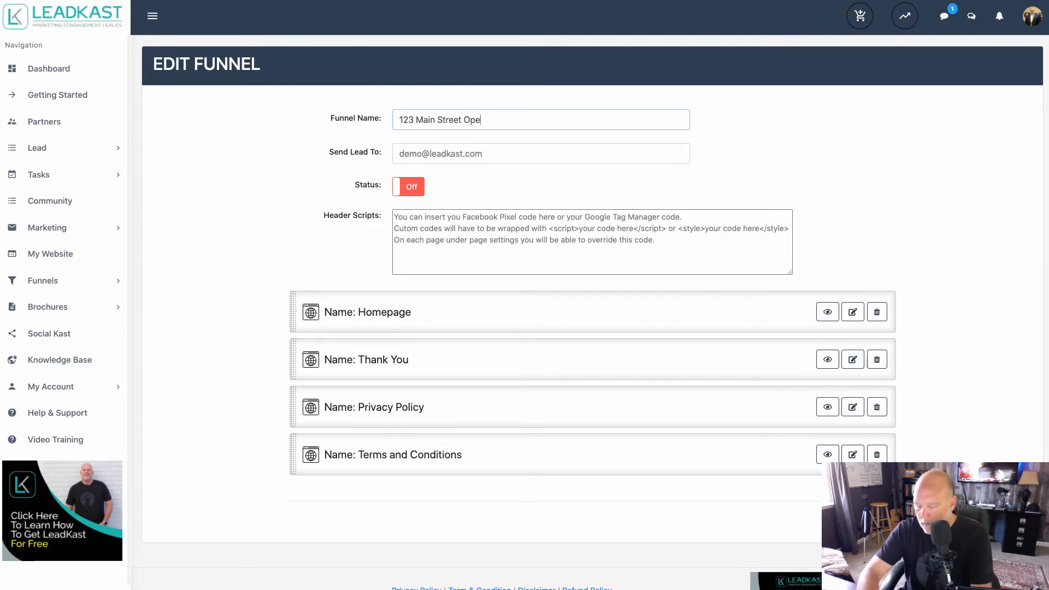
{"action": "type", "text": "n House"}
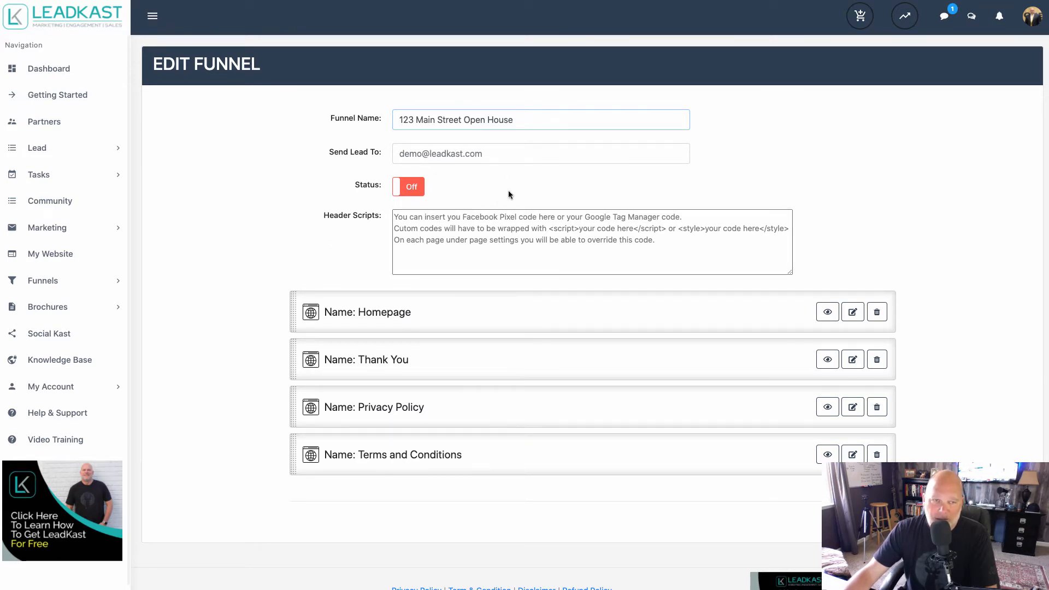
{"action": "left_click", "coordinate": [439, 151]}
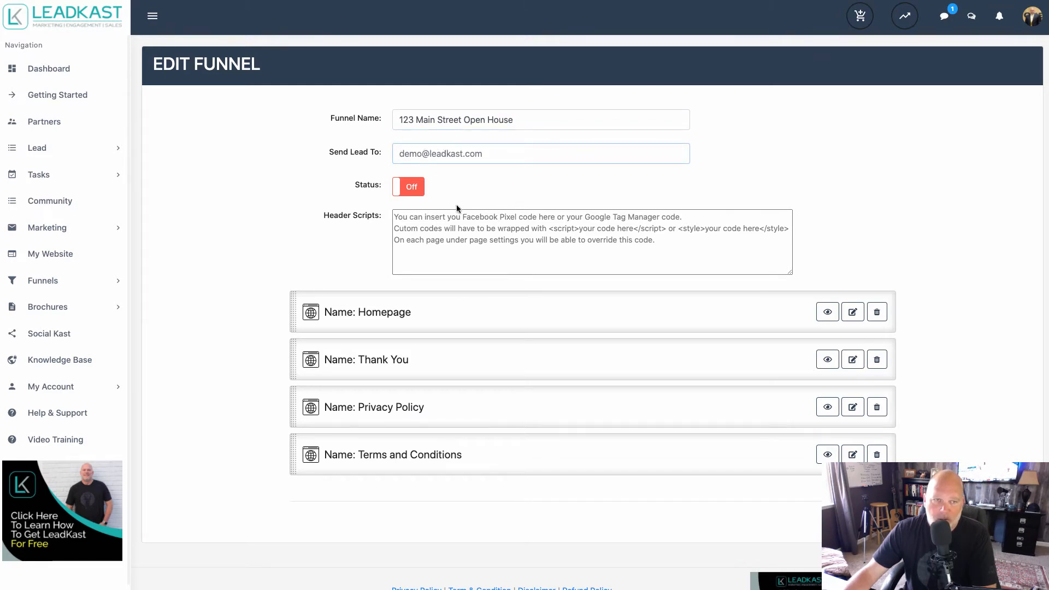
{"action": "left_click", "coordinate": [412, 189]}
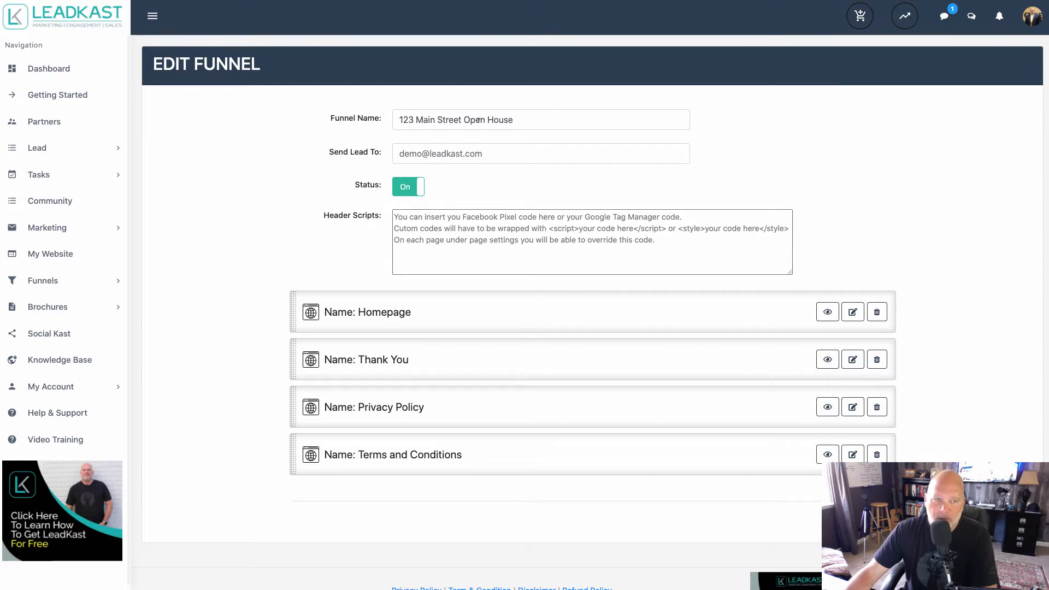
Open the new open house funnel for editing from the list of own funnels.
{"action": "left_click", "coordinate": [44, 280]}
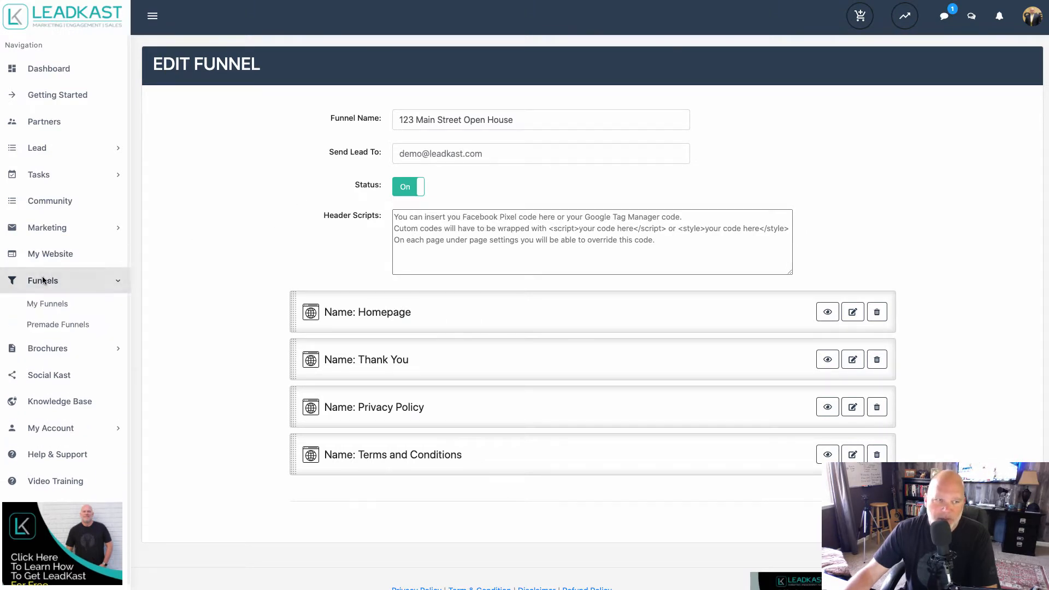
{"action": "left_click", "coordinate": [48, 303]}
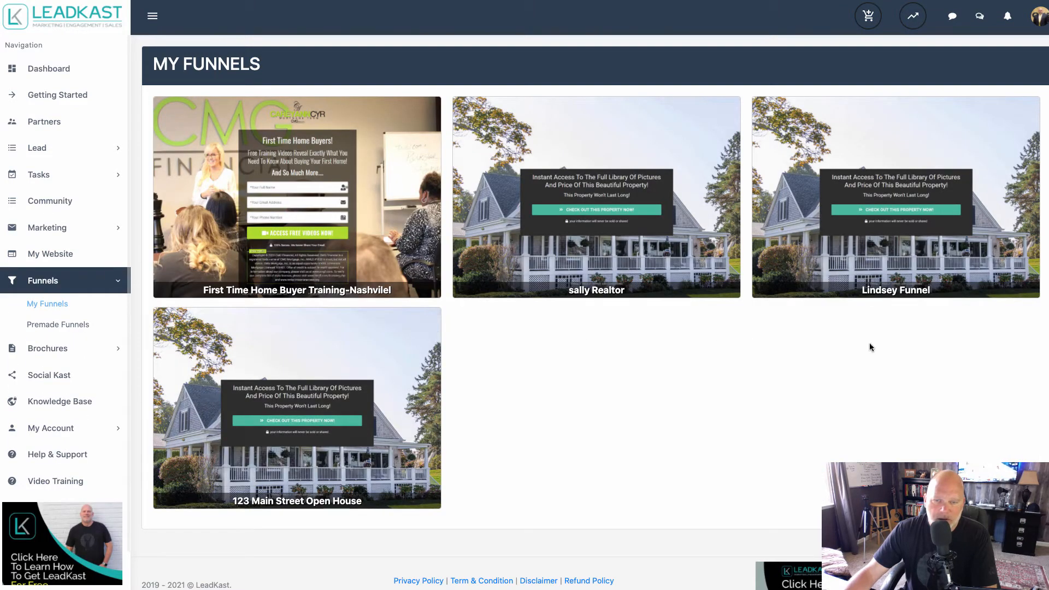
{"action": "mouse_move", "coordinate": [400, 480]}
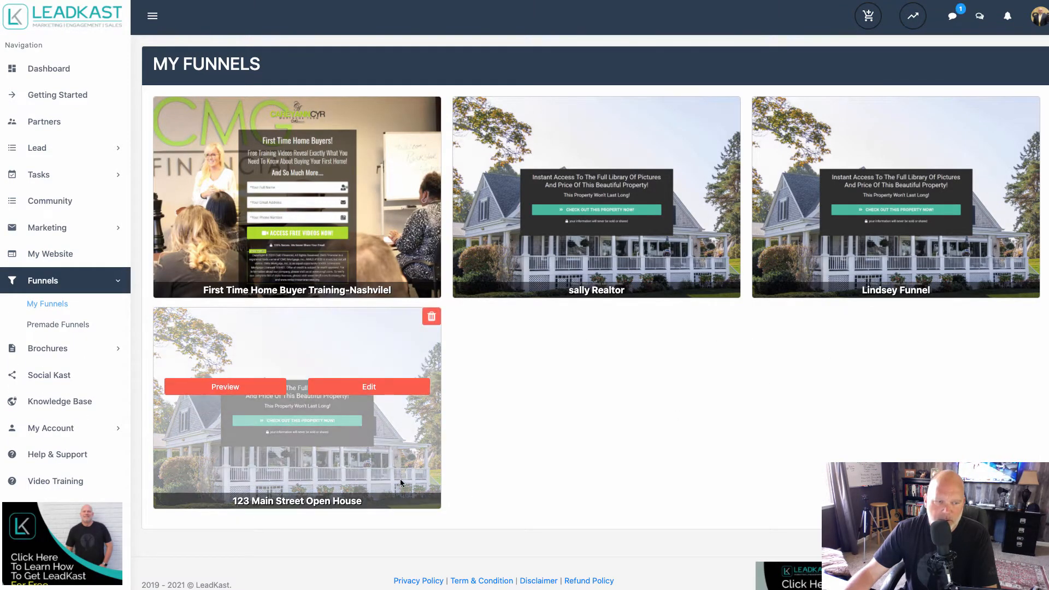
{"action": "left_click", "coordinate": [369, 387]}
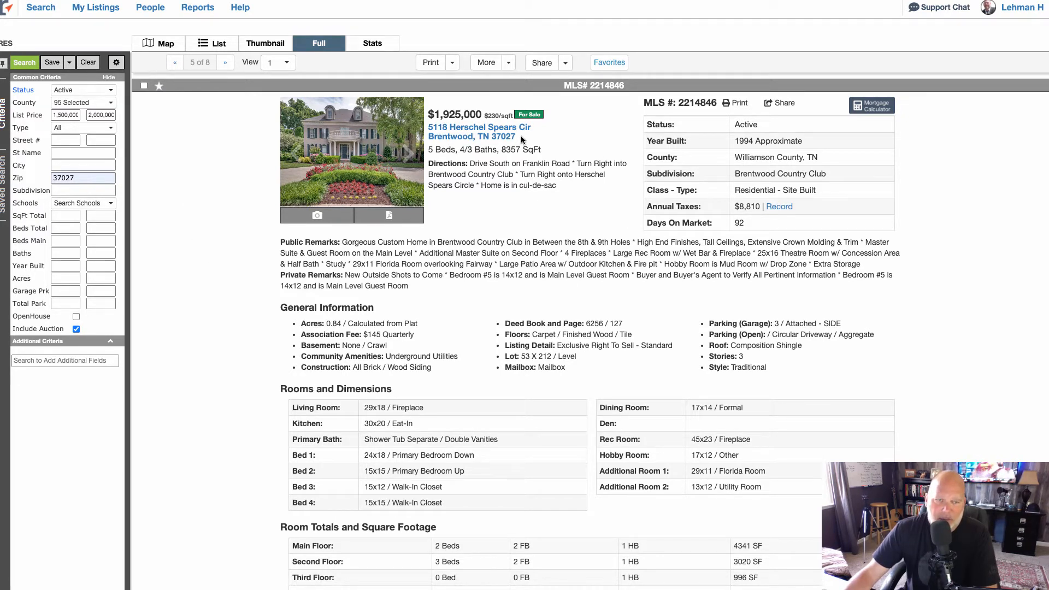
Copy the property's full address from the MLS listing and save it as the funnel name.
{"action": "left_click_drag", "start_coordinate": [522, 139], "coordinate": [436, 131]}
{"action": "key", "text": "ctrl+c"}
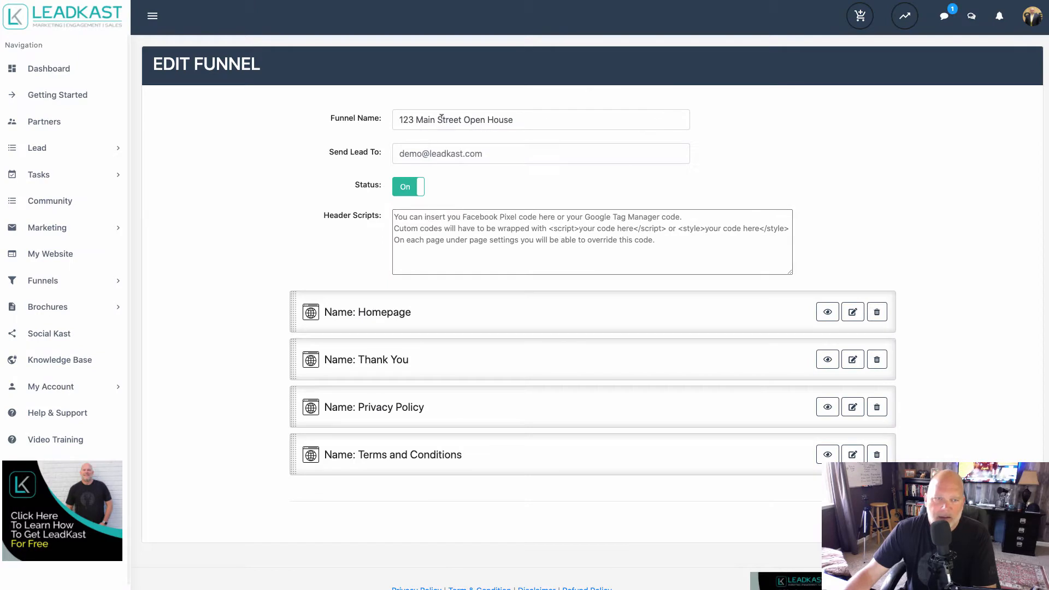
{"action": "triple_click", "coordinate": [441, 119]}
{"action": "key", "text": "ctrl+v"}
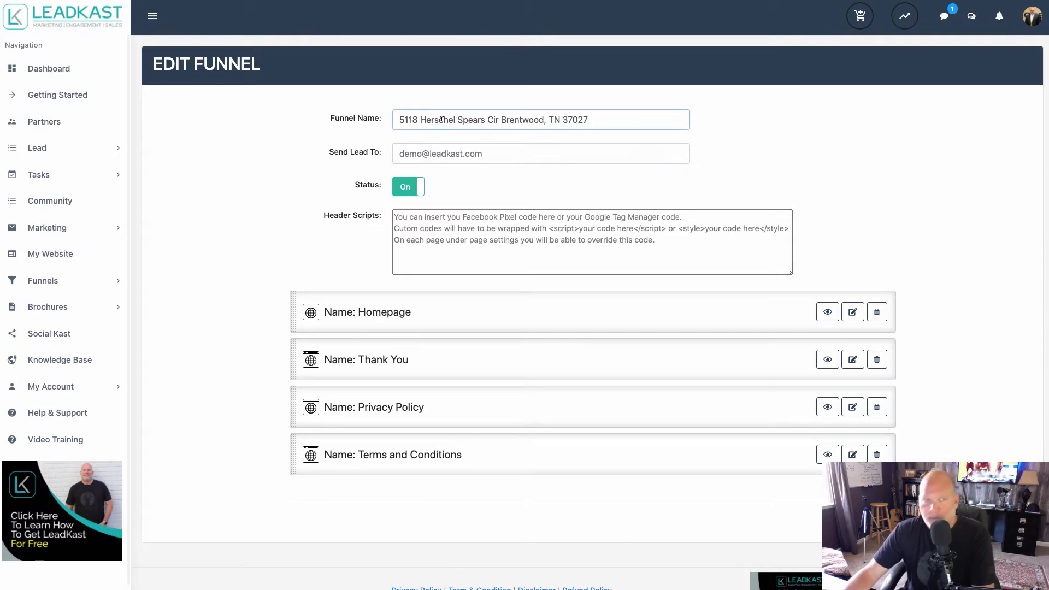
{"action": "left_click", "coordinate": [580, 344]}
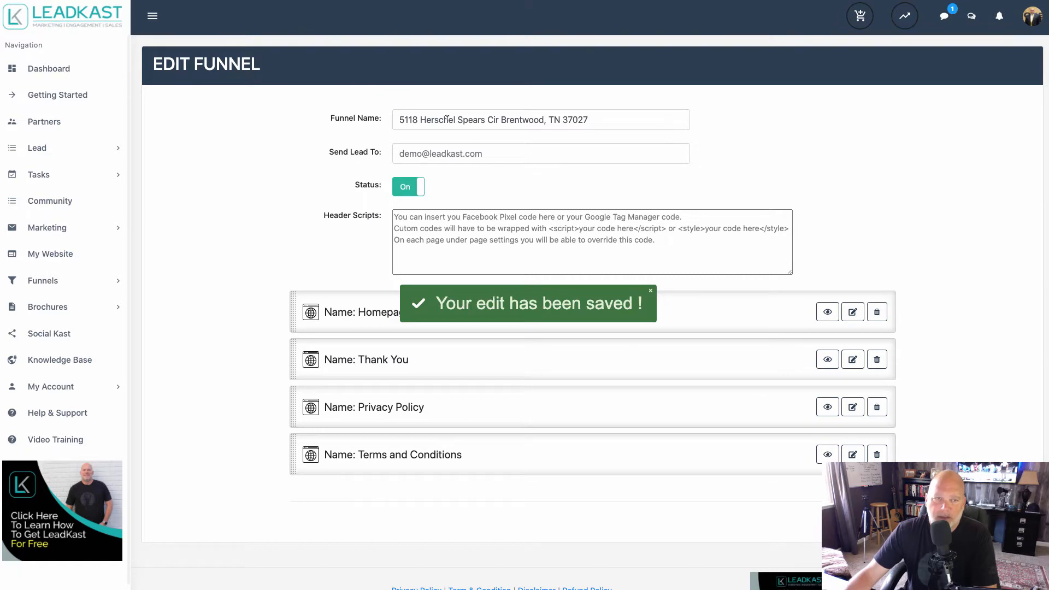
View the front exterior photo in the MLS listing's photo gallery at full size, then close the gallery.
{"action": "key", "text": "ctrl+Tab"}
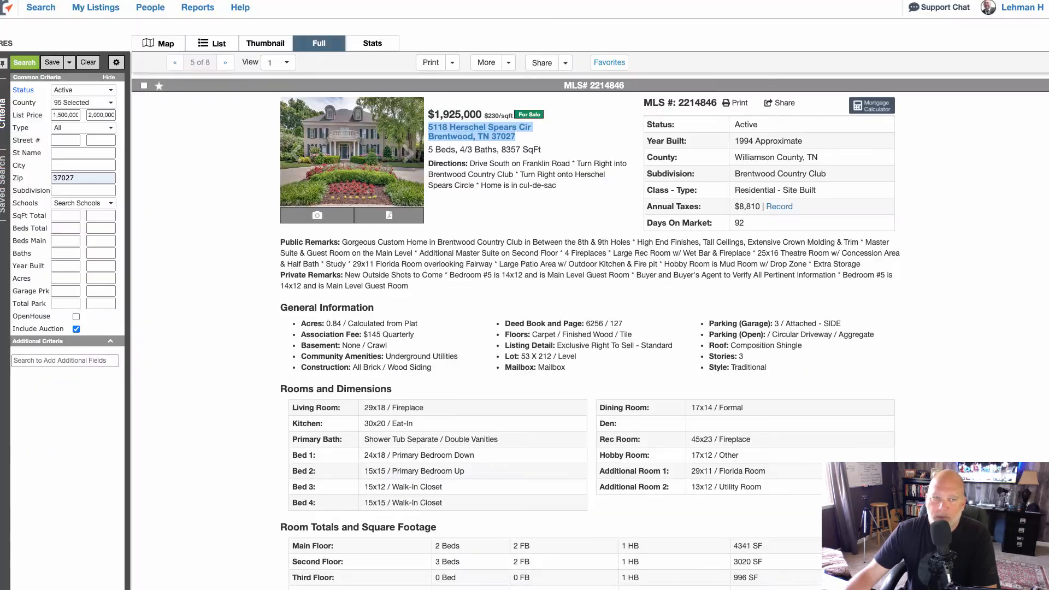
{"action": "left_click", "coordinate": [352, 141]}
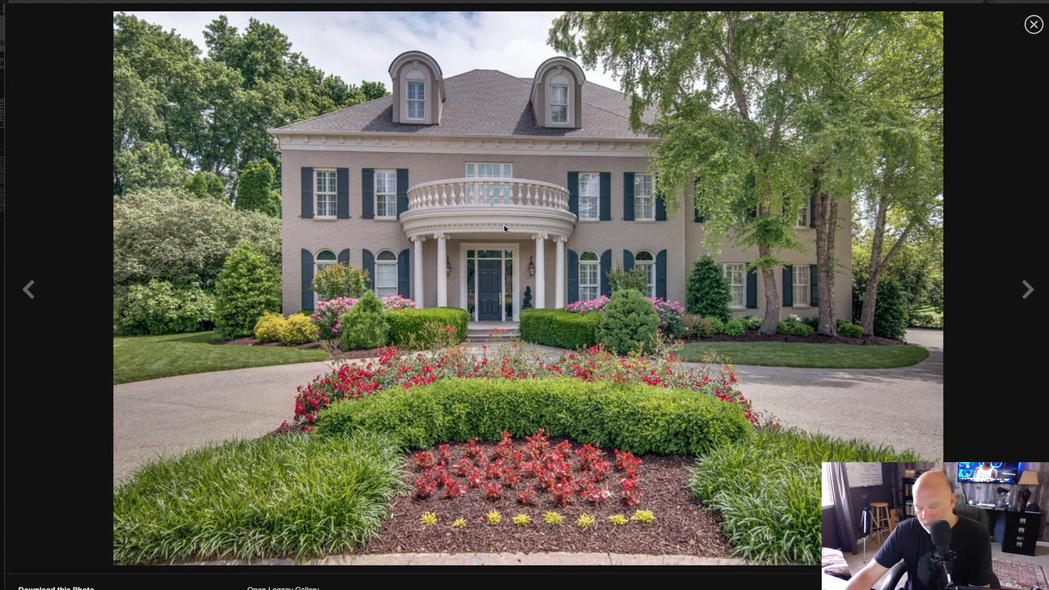
{"action": "right_click", "coordinate": [504, 229]}
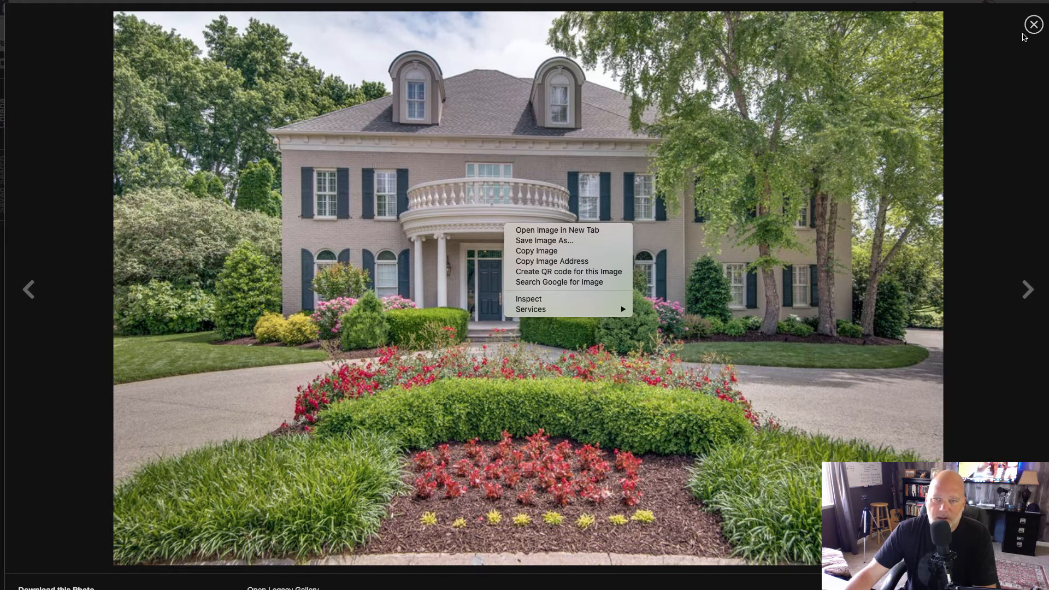
{"action": "left_click", "coordinate": [1031, 24]}
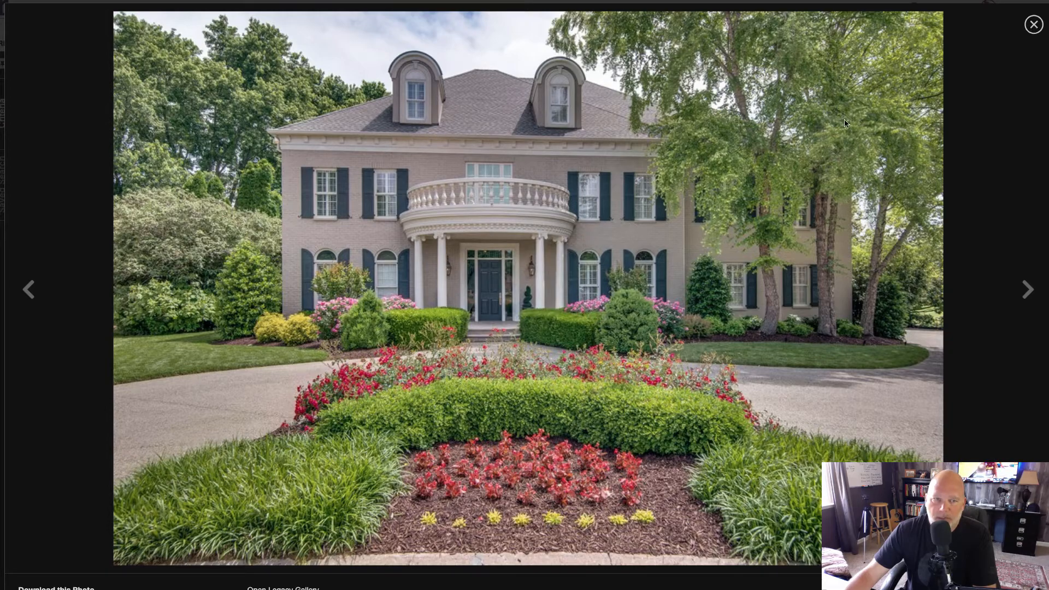
{"action": "left_click", "coordinate": [1033, 24]}
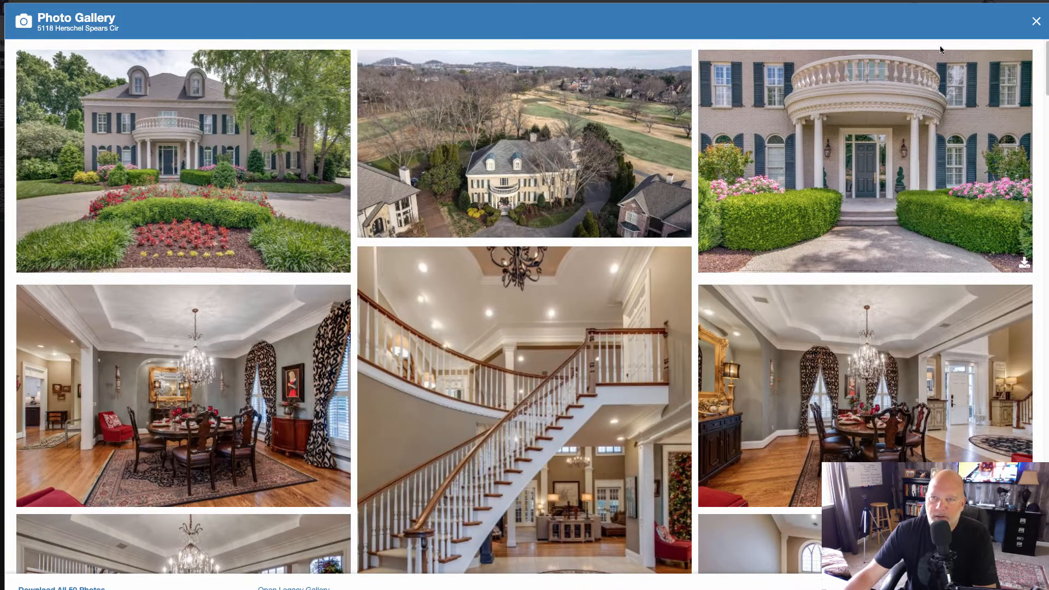
{"action": "left_click", "coordinate": [1035, 20]}
{"action": "mouse_move", "coordinate": [1032, 14]}
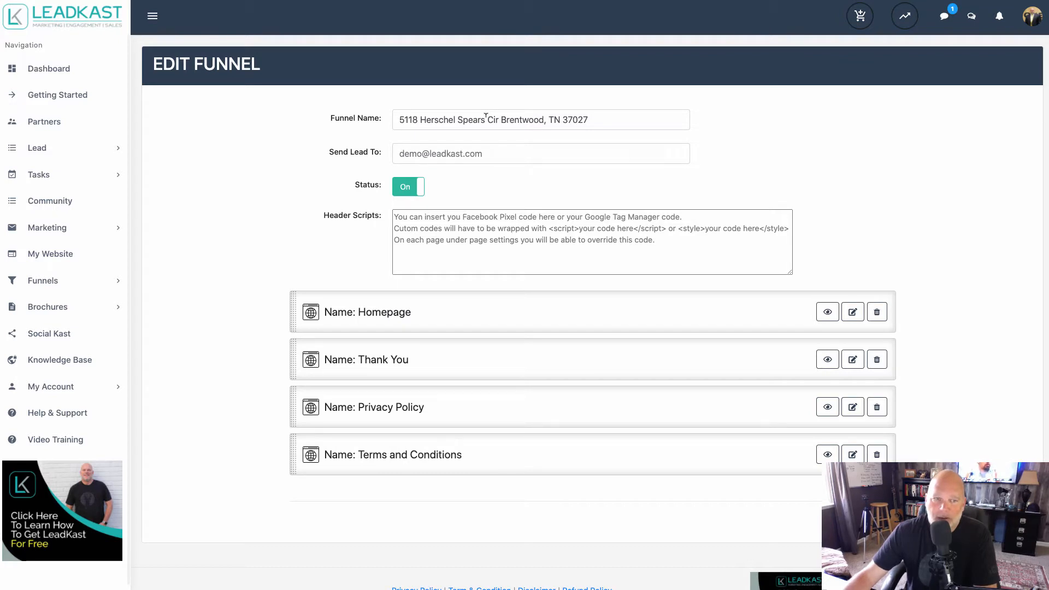
Set the funnel homepage container's background image to abc1.jpeg and save the page.
{"action": "left_click", "coordinate": [853, 312]}
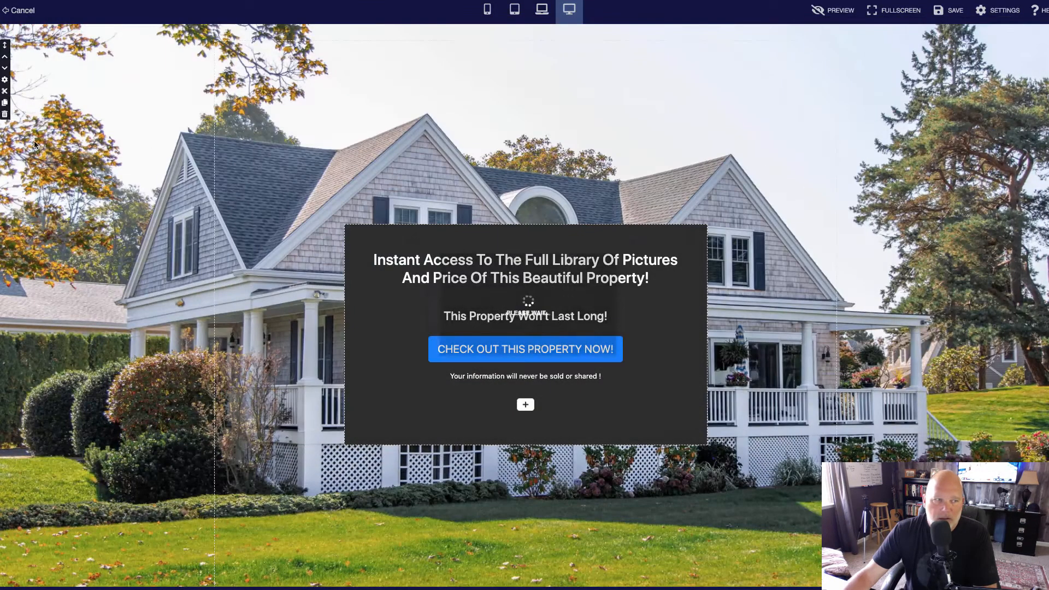
{"action": "left_click", "coordinate": [7, 81]}
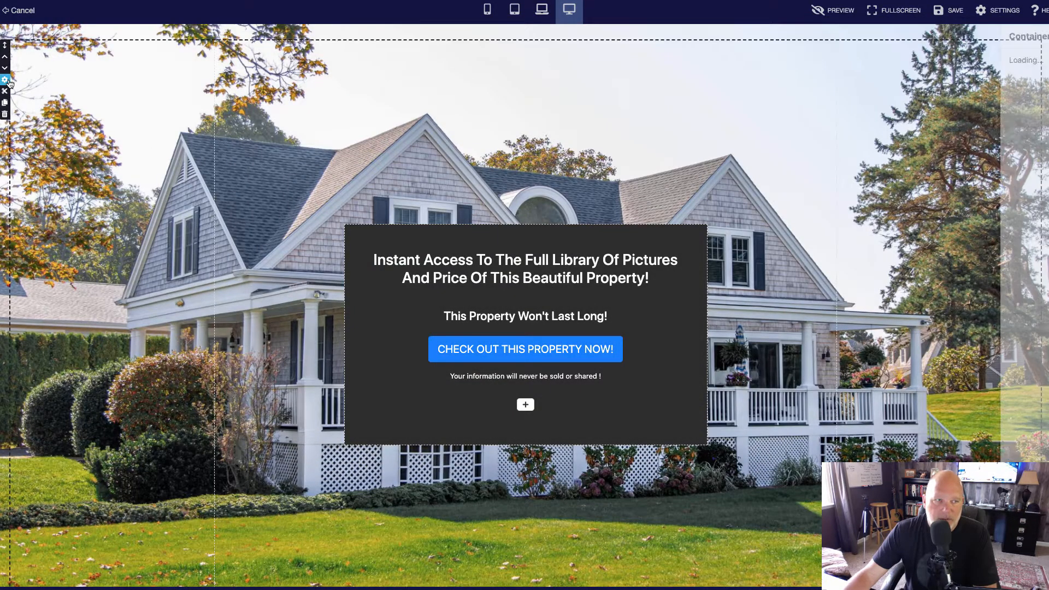
{"action": "left_click", "coordinate": [1011, 117]}
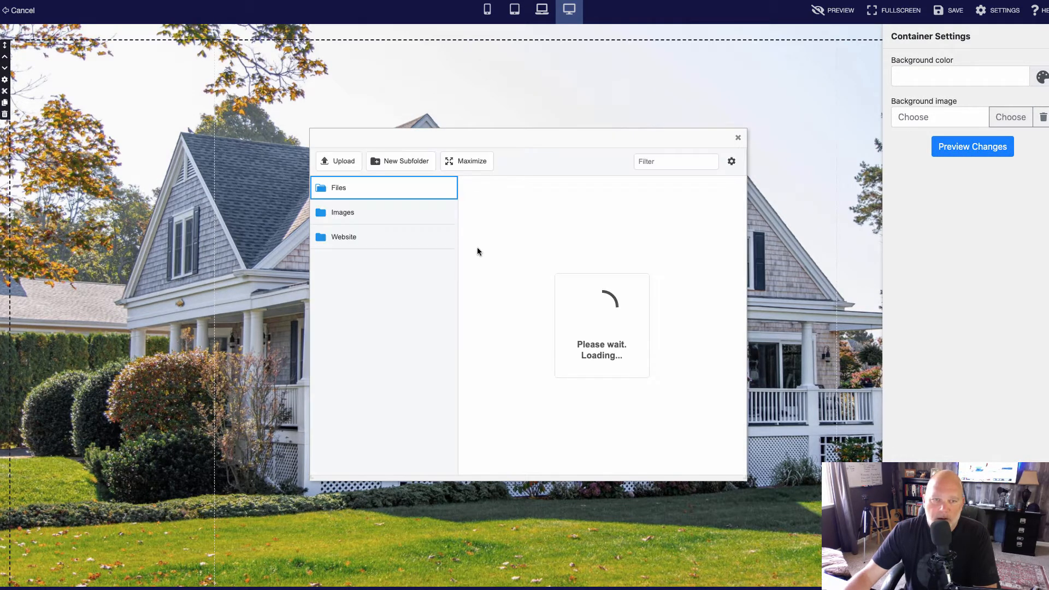
{"action": "left_click", "coordinate": [338, 162]}
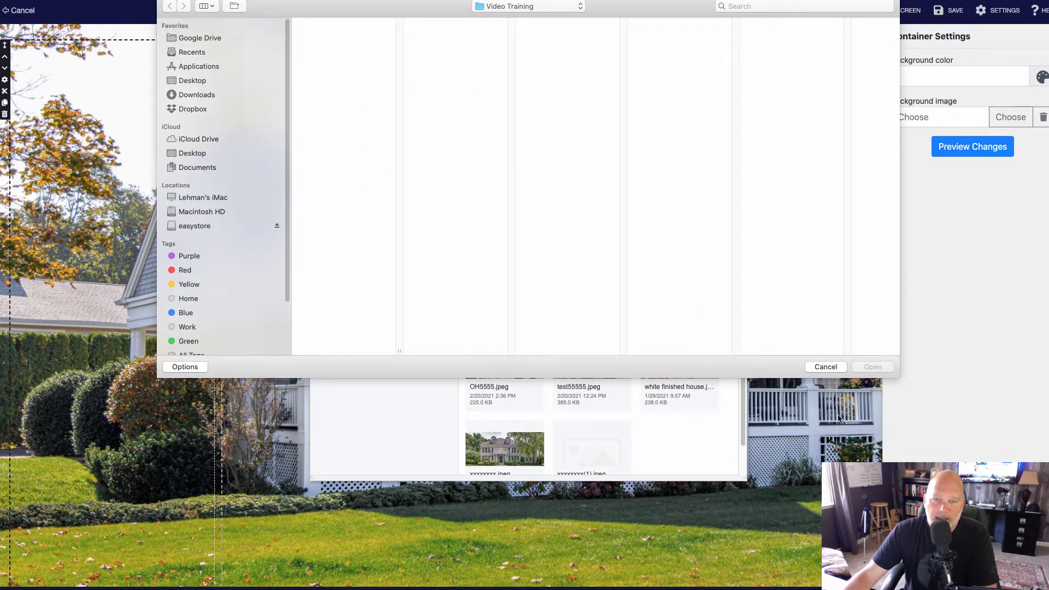
{"action": "left_click", "coordinate": [825, 368]}
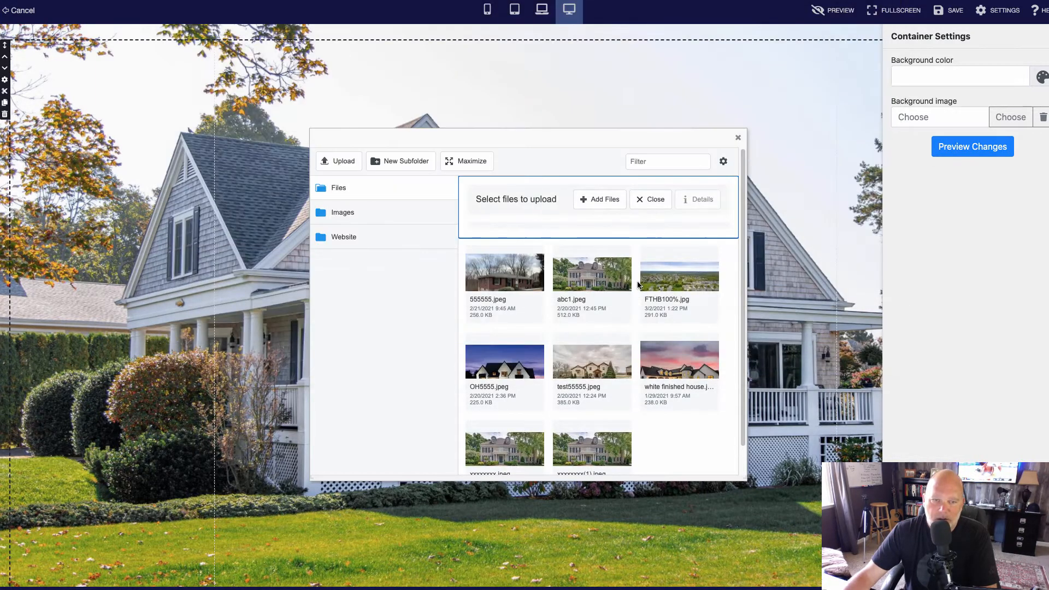
{"action": "left_click", "coordinate": [582, 269]}
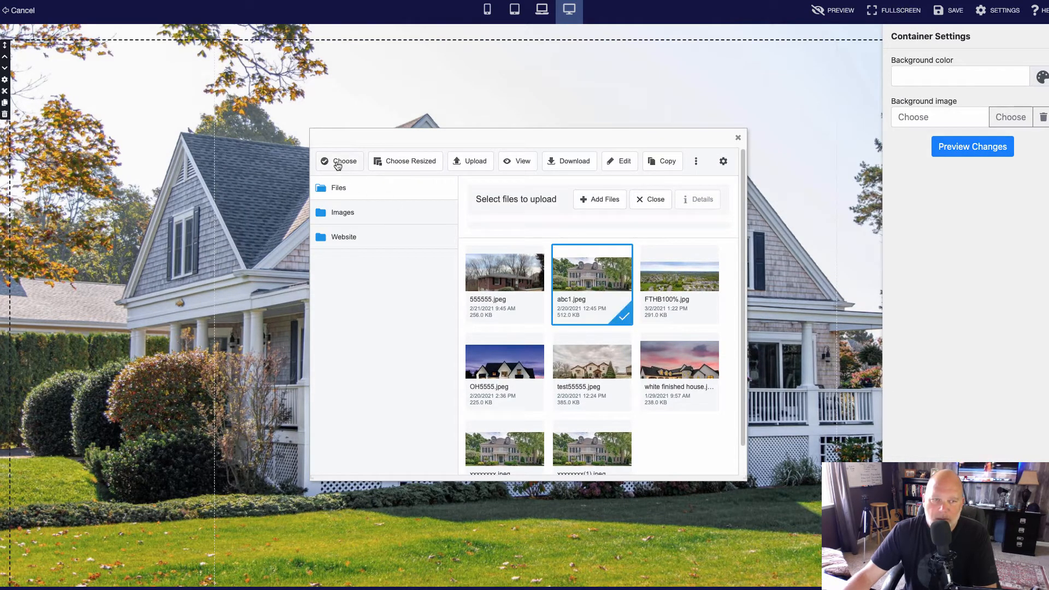
{"action": "left_click", "coordinate": [338, 161]}
{"action": "left_click", "coordinate": [965, 152]}
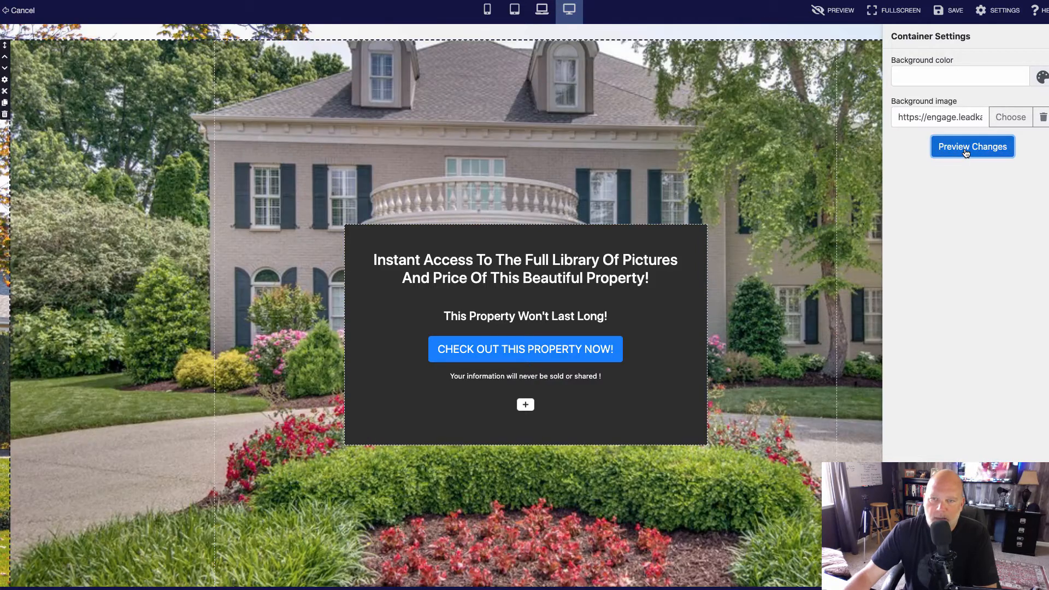
{"action": "left_click", "coordinate": [954, 12]}
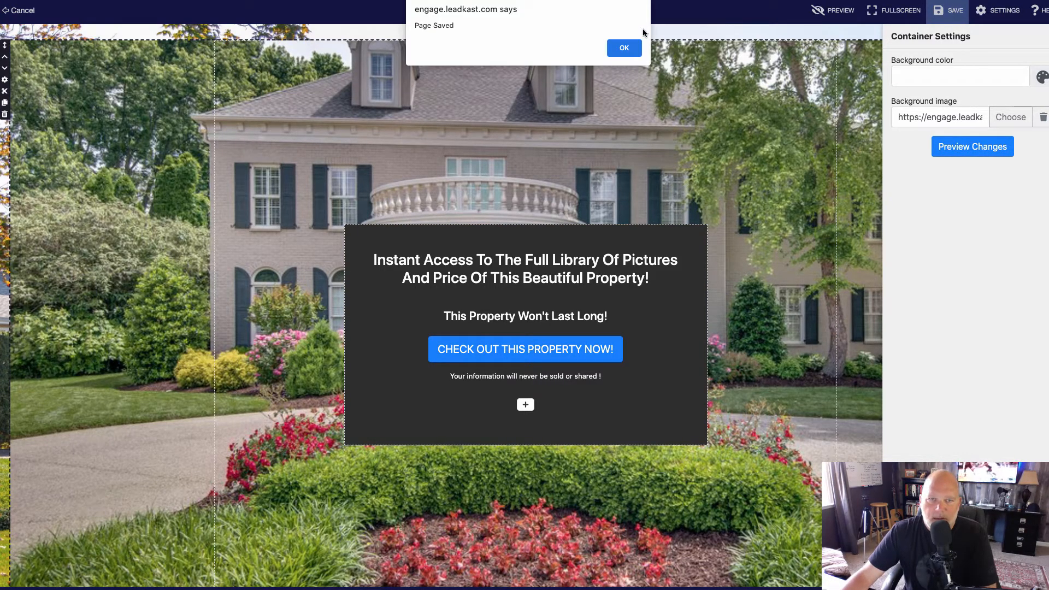
{"action": "left_click", "coordinate": [623, 48]}
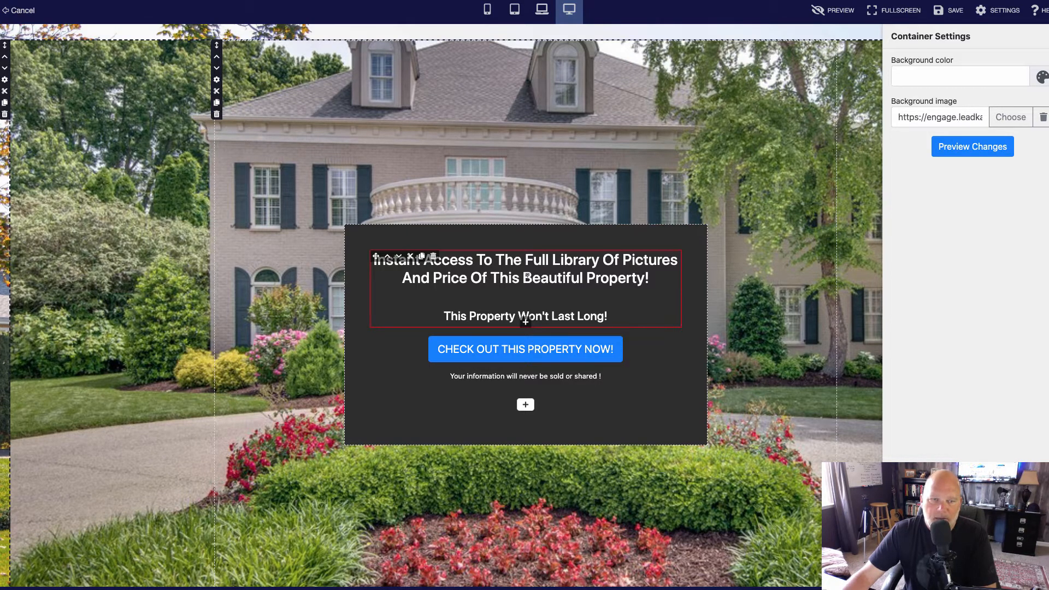
Replace "Beautiful" in the homepage heading with "Brentwood TN.", save the page and return to the funnel's page list.
{"action": "left_click_drag", "start_coordinate": [522, 279], "coordinate": [582, 272]}
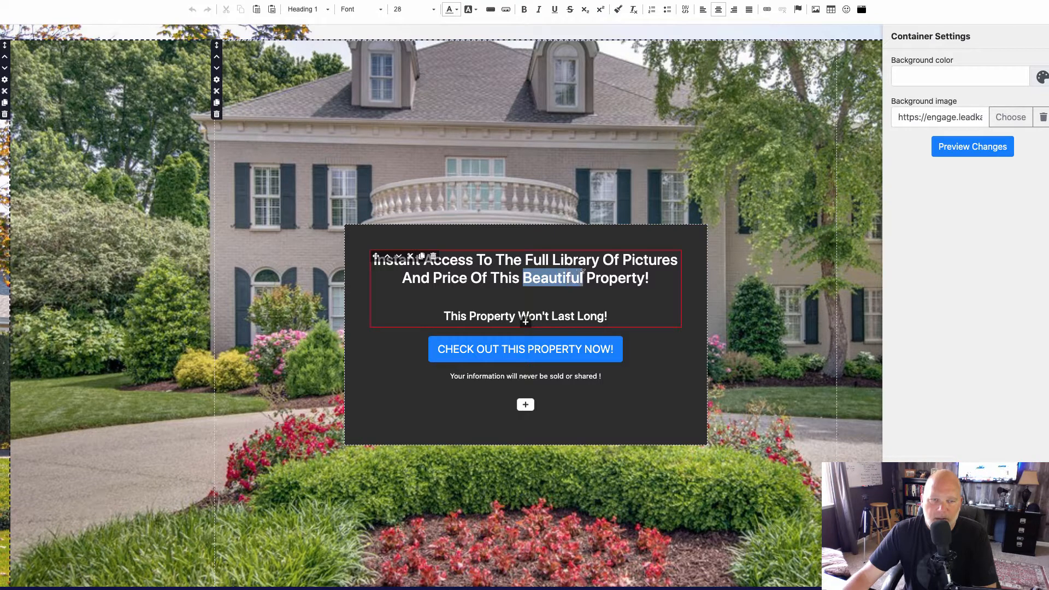
{"action": "type", "text": "Brentw"}
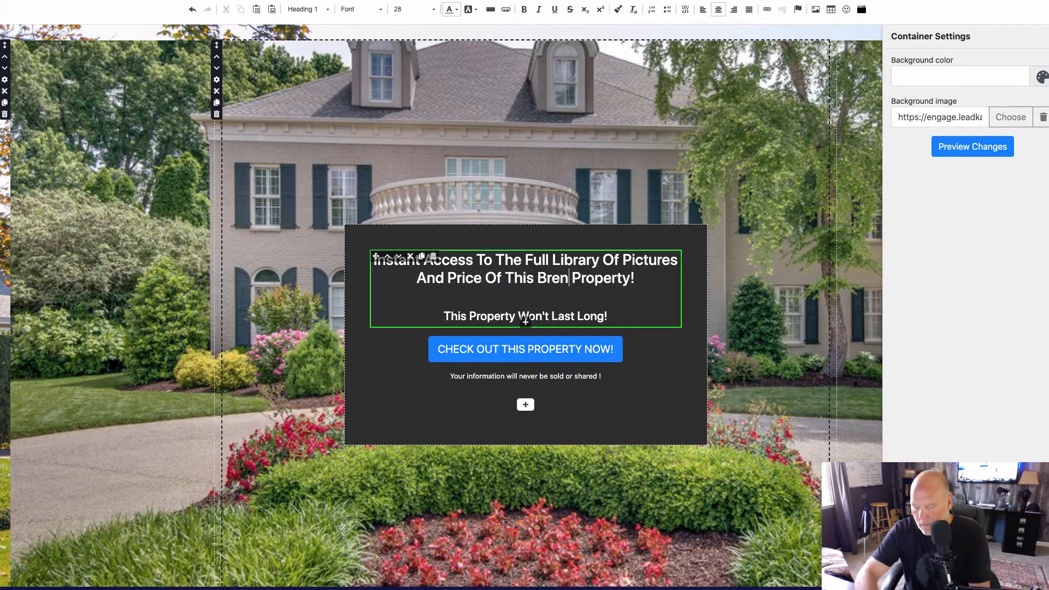
{"action": "type", "text": "ood T"}
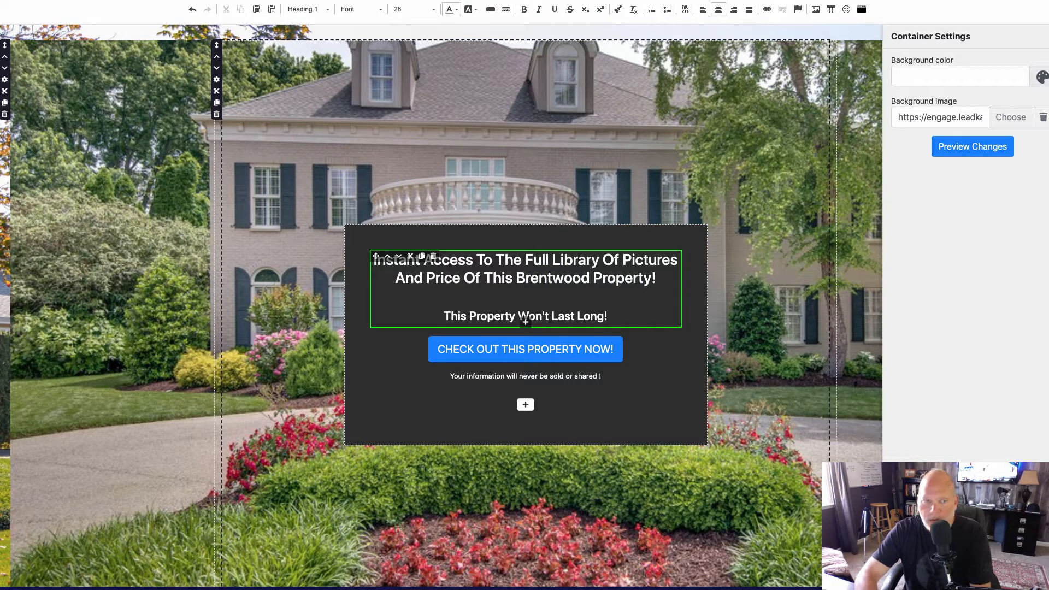
{"action": "type", "text": "N."}
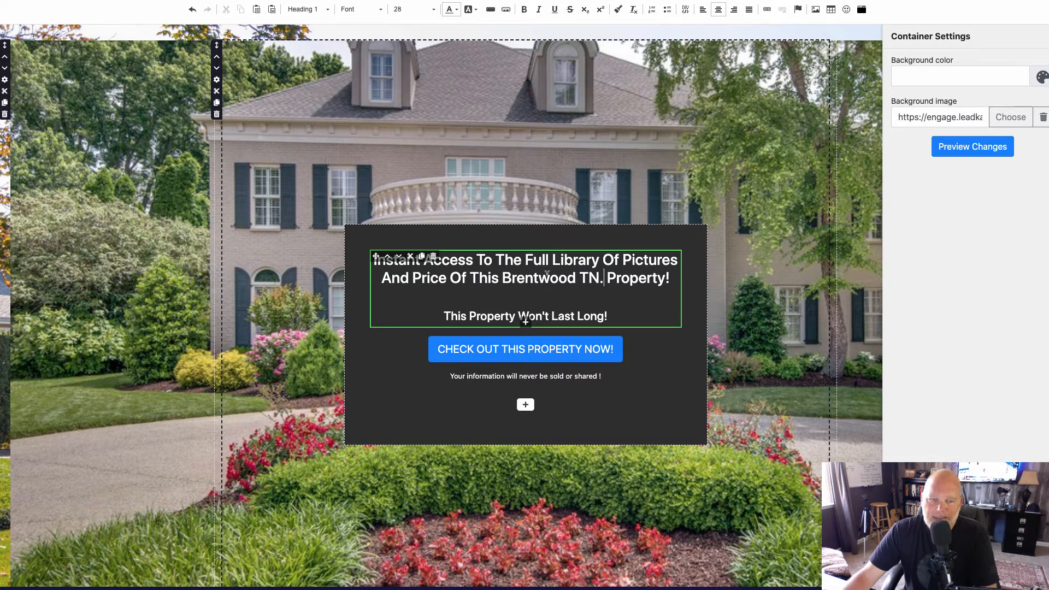
{"action": "left_click", "coordinate": [603, 182]}
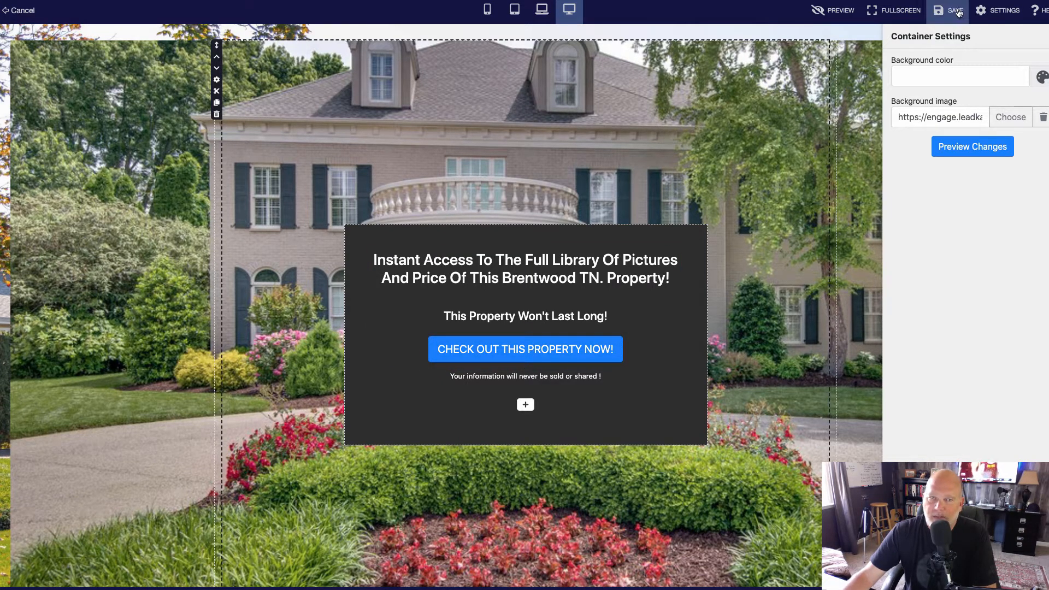
{"action": "left_click", "coordinate": [957, 12]}
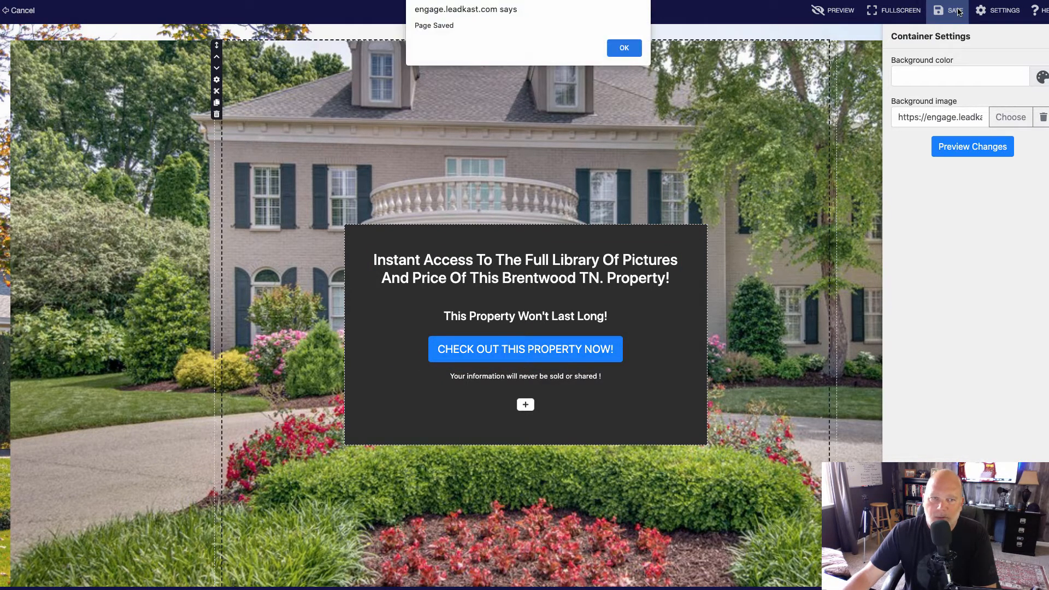
{"action": "left_click", "coordinate": [621, 46]}
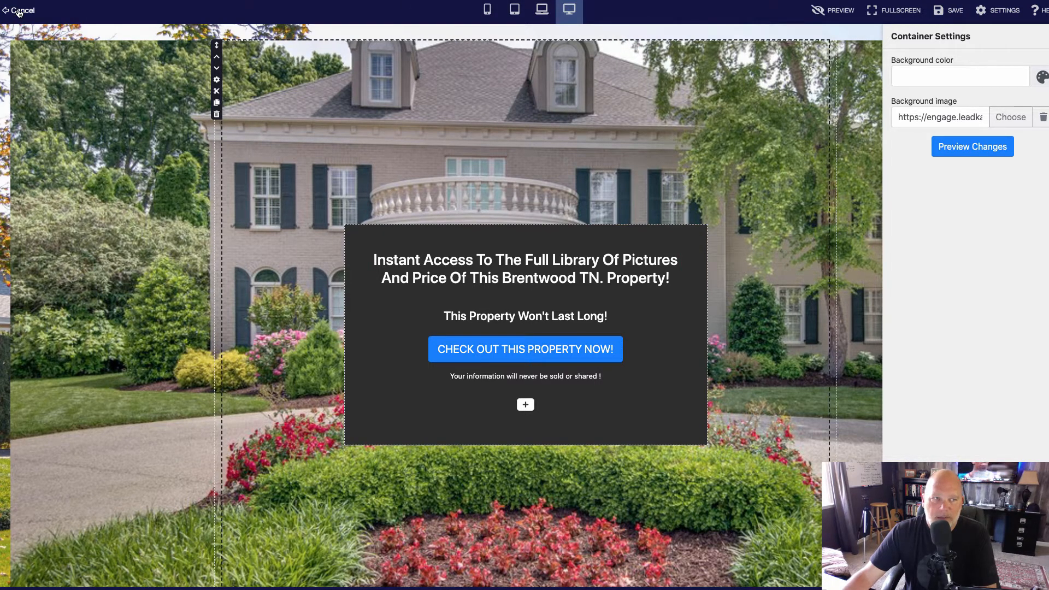
{"action": "left_click", "coordinate": [18, 12]}
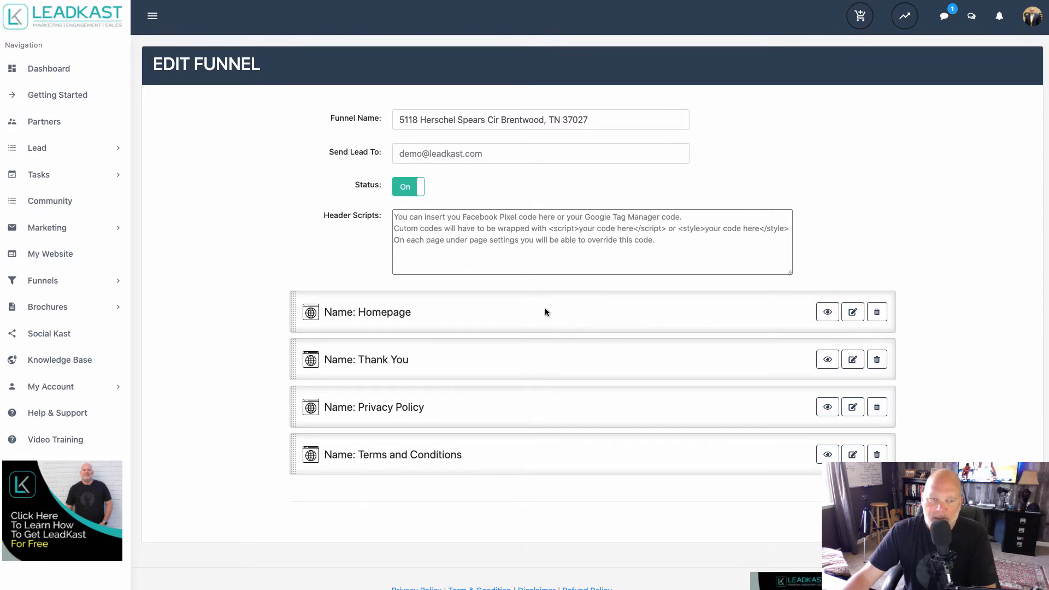
Set the Thank You page container's background image to abc1.jpeg and save the page.
{"action": "left_click", "coordinate": [852, 359]}
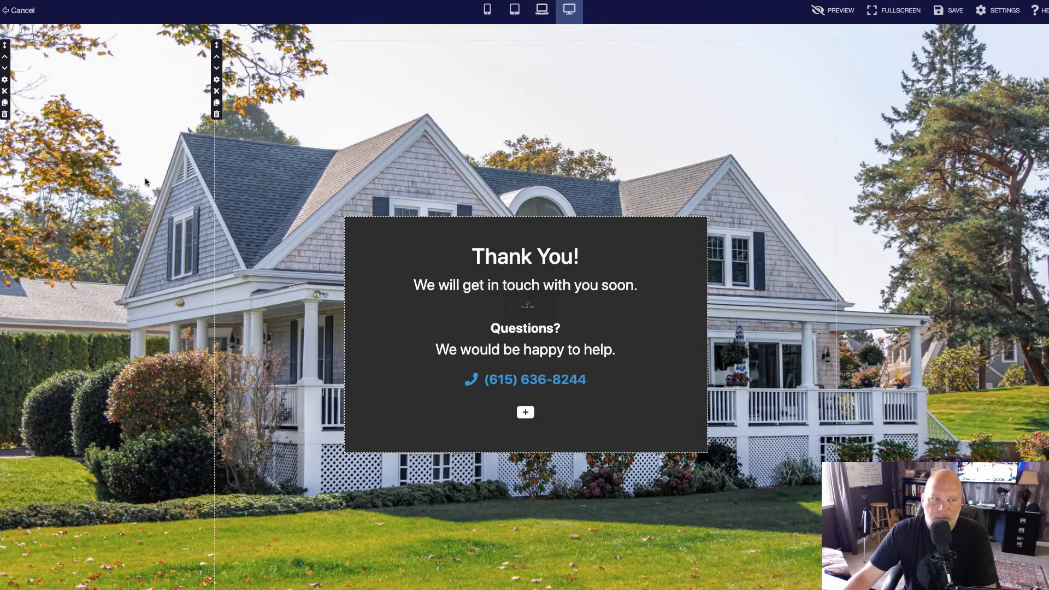
{"action": "left_click", "coordinate": [5, 81]}
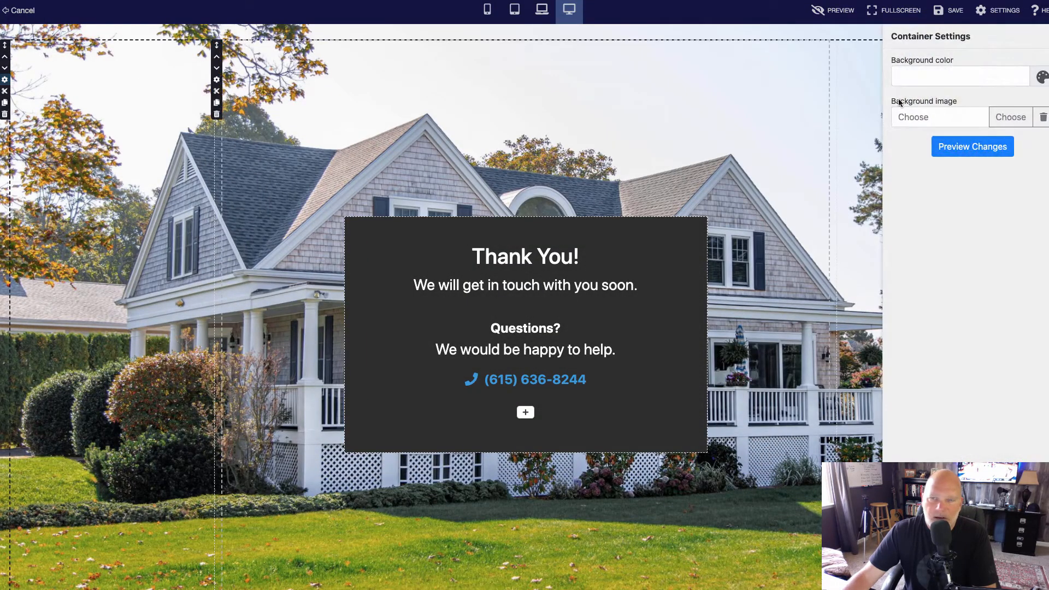
{"action": "left_click", "coordinate": [1009, 116]}
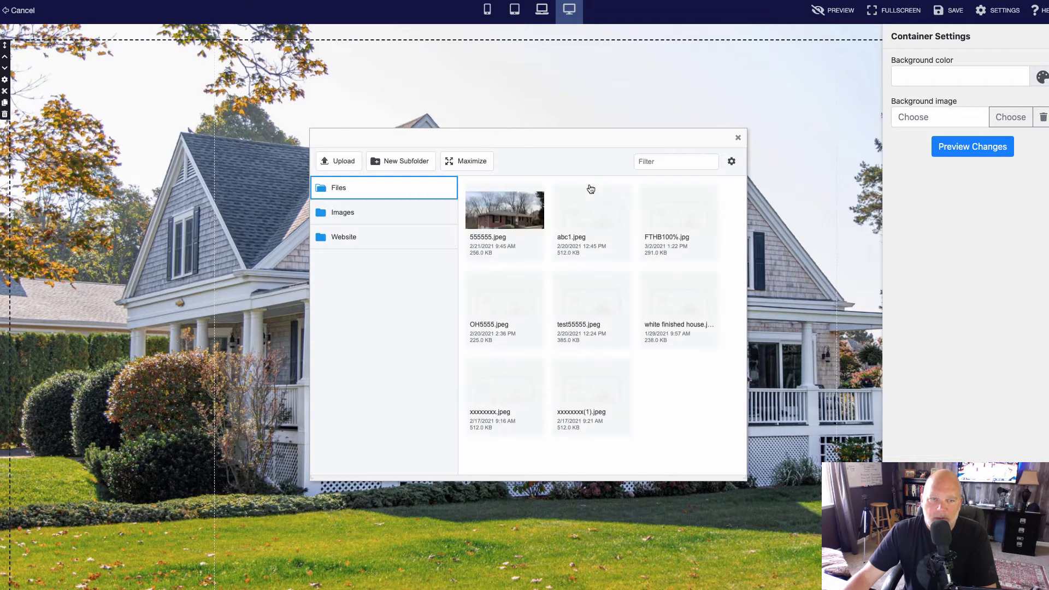
{"action": "left_click", "coordinate": [593, 215]}
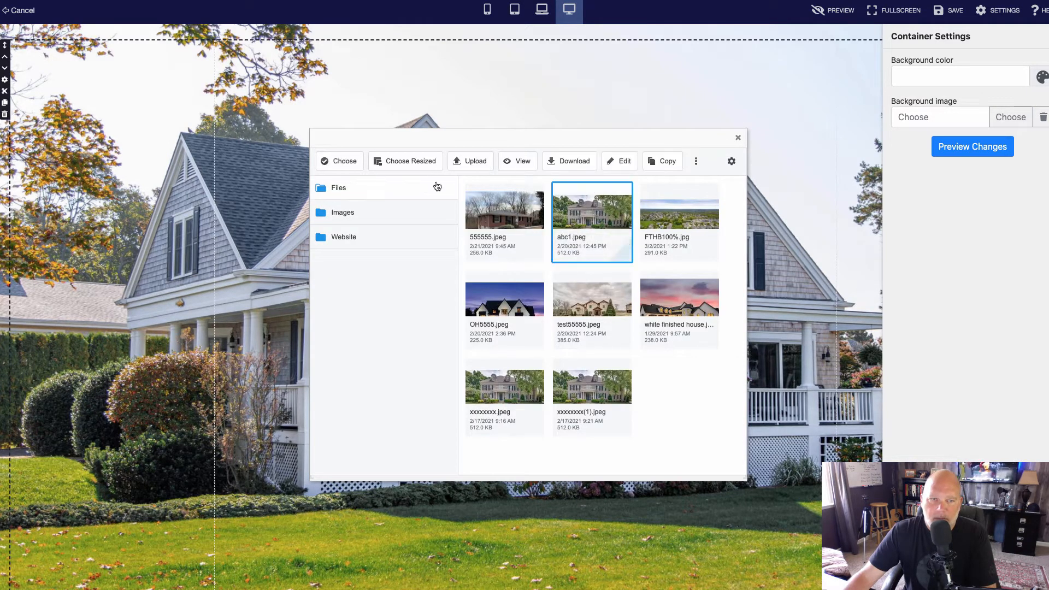
{"action": "left_click", "coordinate": [346, 160]}
{"action": "left_click", "coordinate": [958, 149]}
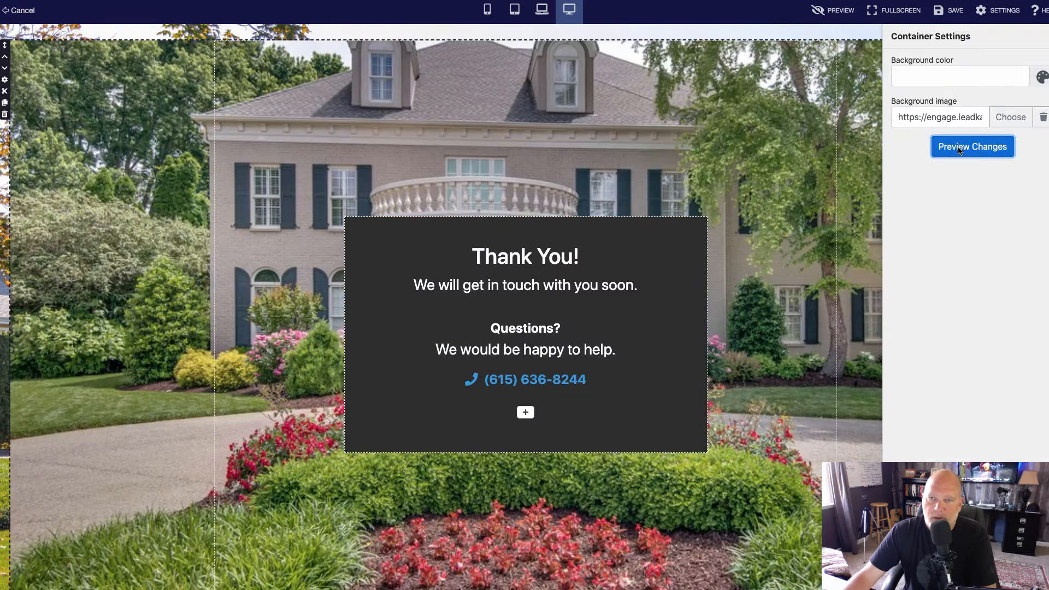
{"action": "left_click", "coordinate": [955, 12]}
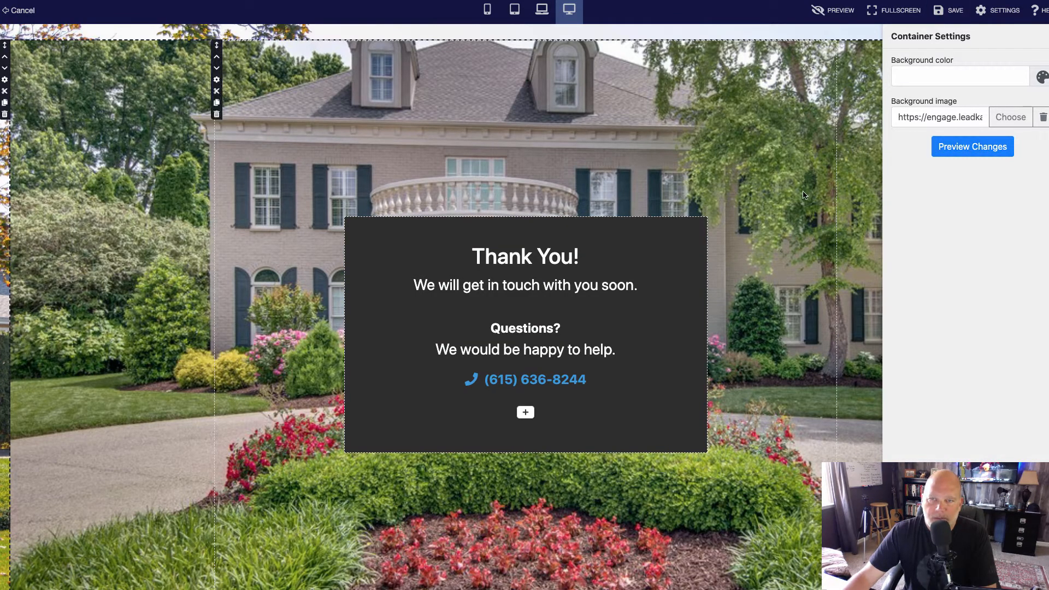
{"action": "left_click", "coordinate": [634, 48]}
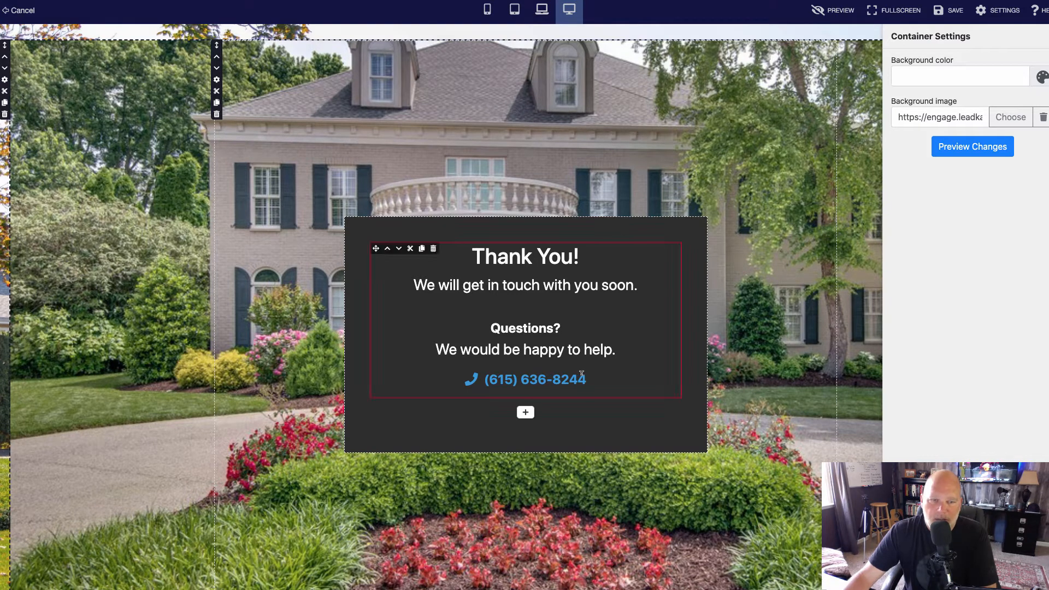
{"action": "left_click_drag", "start_coordinate": [590, 378], "coordinate": [483, 377]}
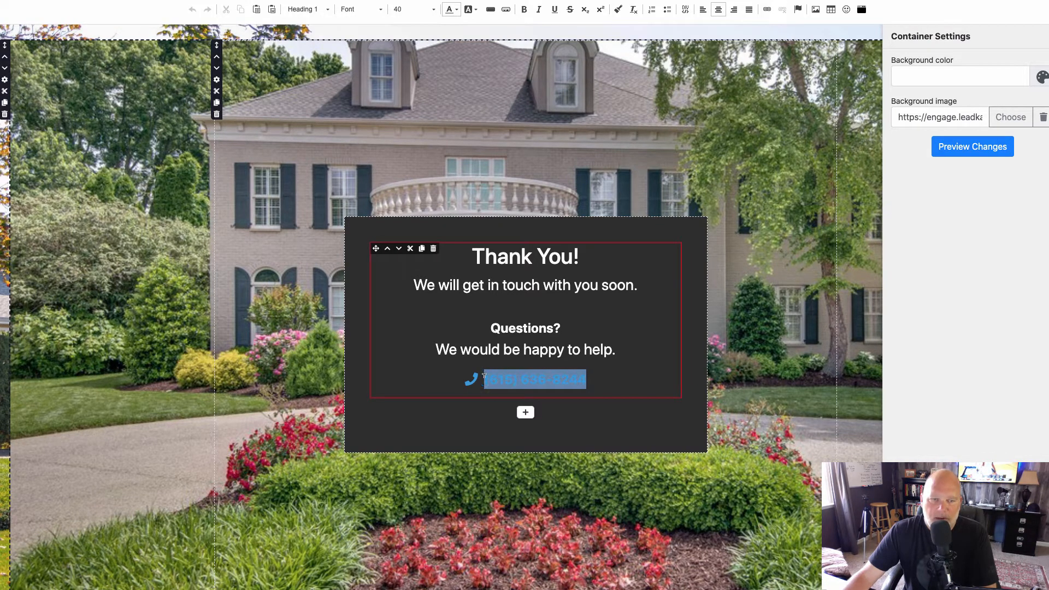
{"action": "left_click", "coordinate": [704, 339]}
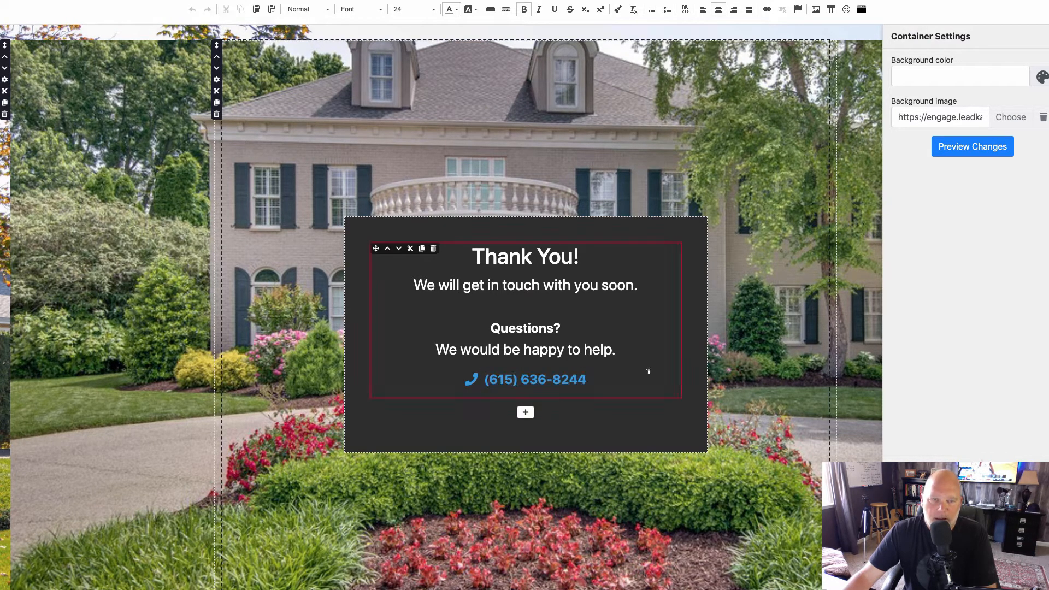
Add a photo block below the phone number, set its image to MusicCity Logo2(1).png and save the Thank You page.
{"action": "left_click", "coordinate": [525, 411]}
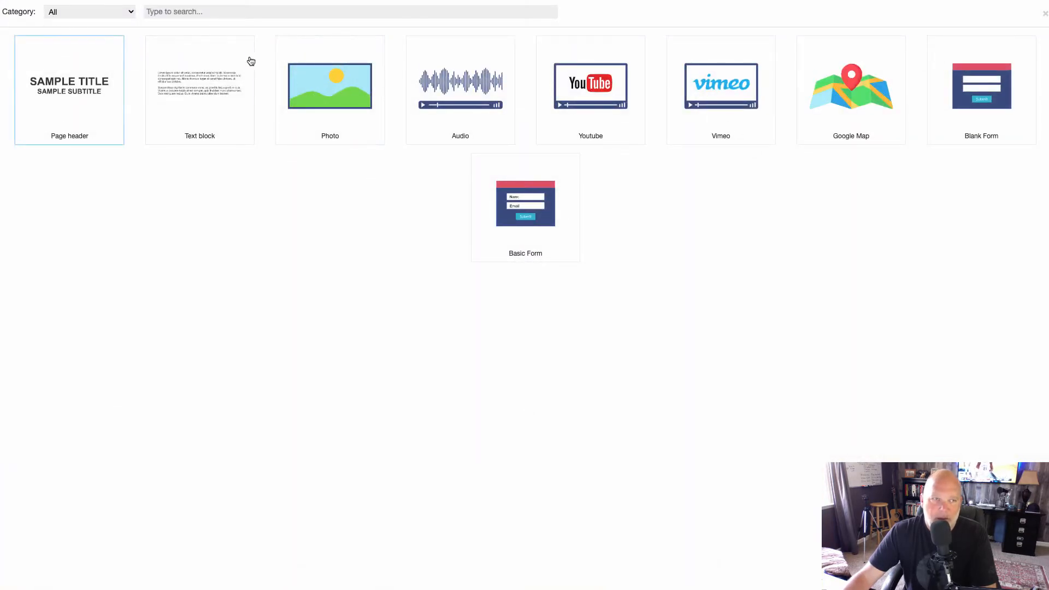
{"action": "left_click", "coordinate": [328, 83]}
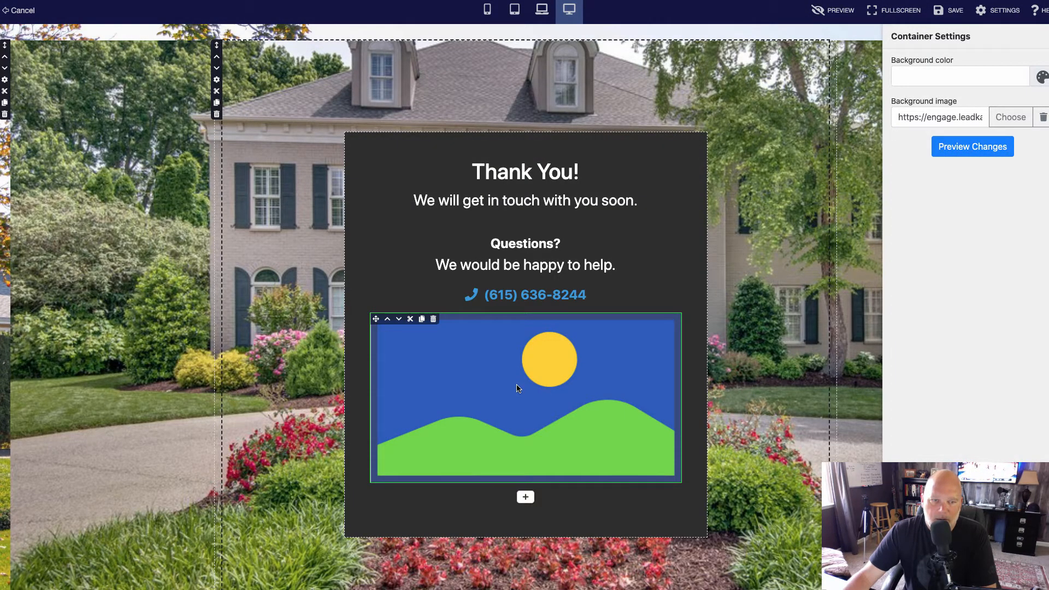
{"action": "double_click", "coordinate": [518, 388]}
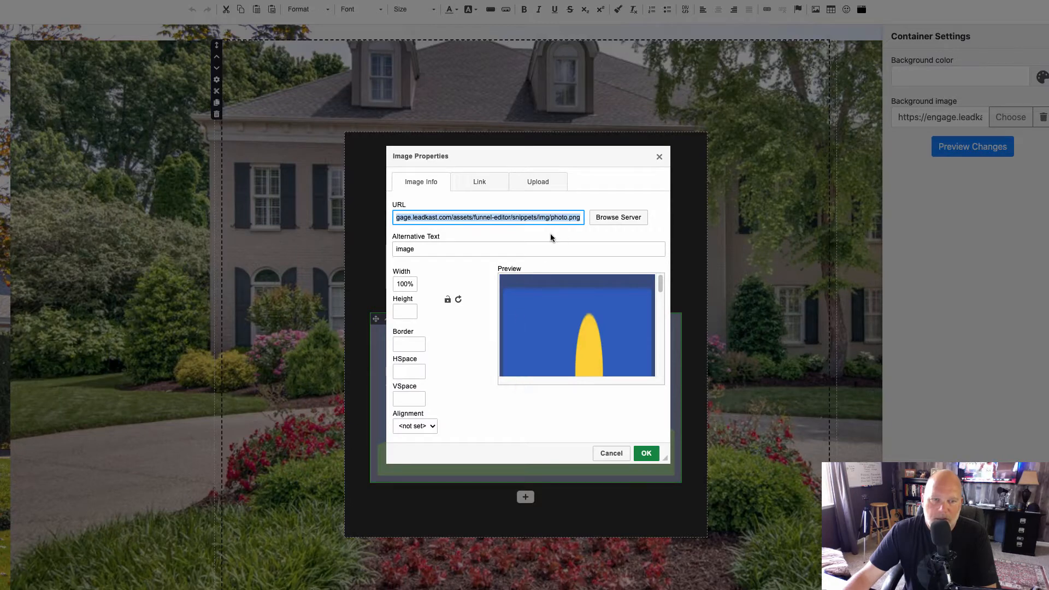
{"action": "left_click", "coordinate": [621, 217]}
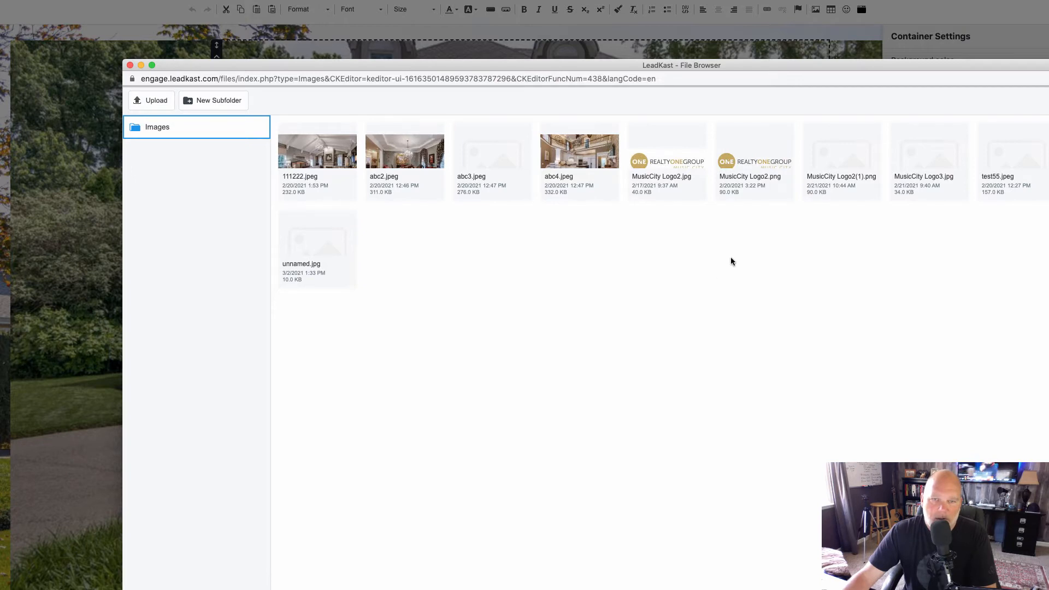
{"action": "left_click", "coordinate": [829, 156]}
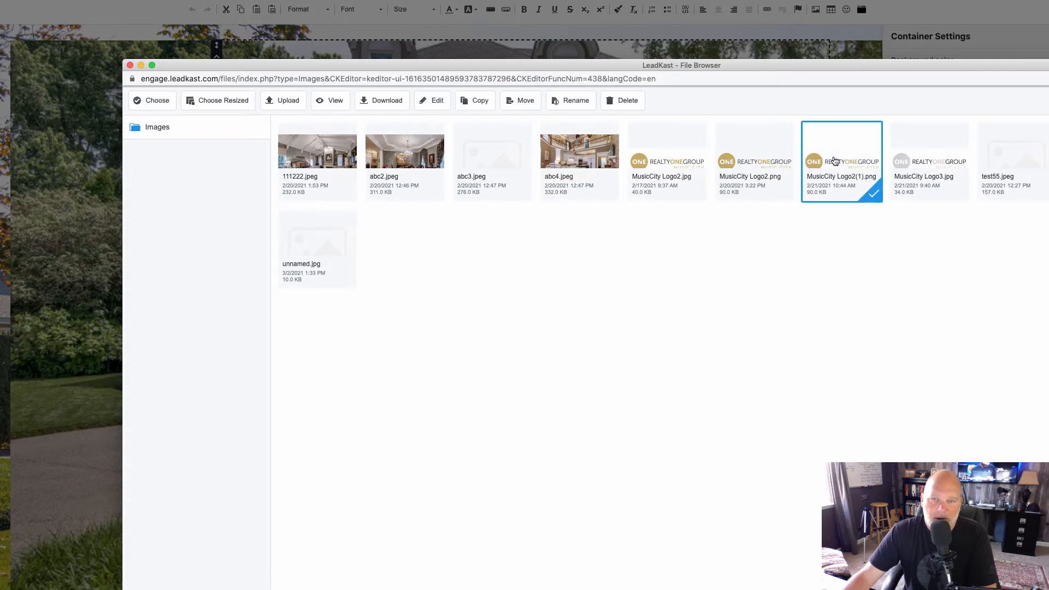
{"action": "left_click", "coordinate": [150, 100]}
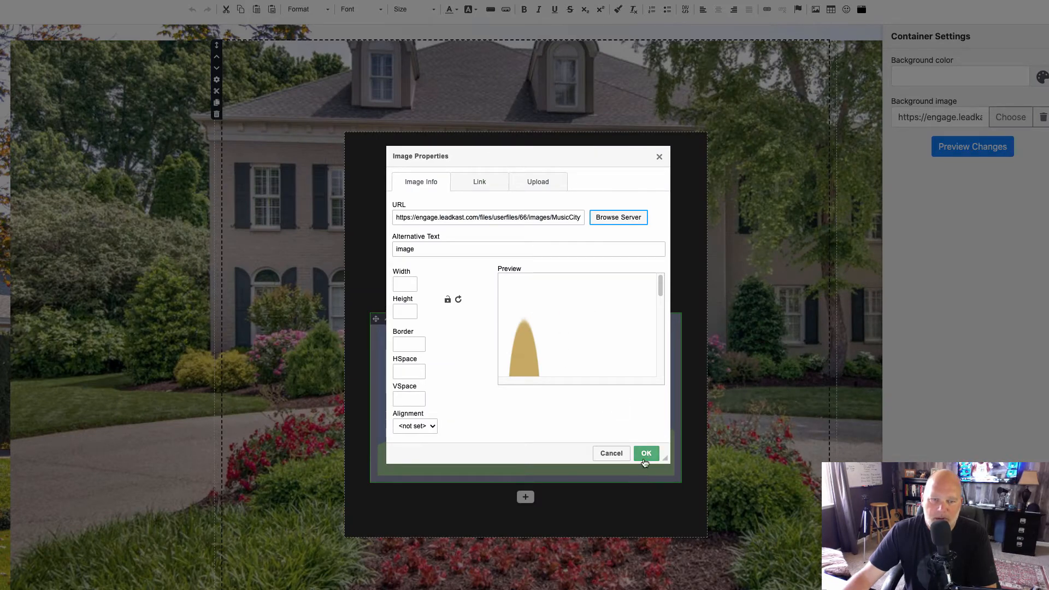
{"action": "left_click", "coordinate": [645, 455]}
{"action": "left_click", "coordinate": [605, 468]}
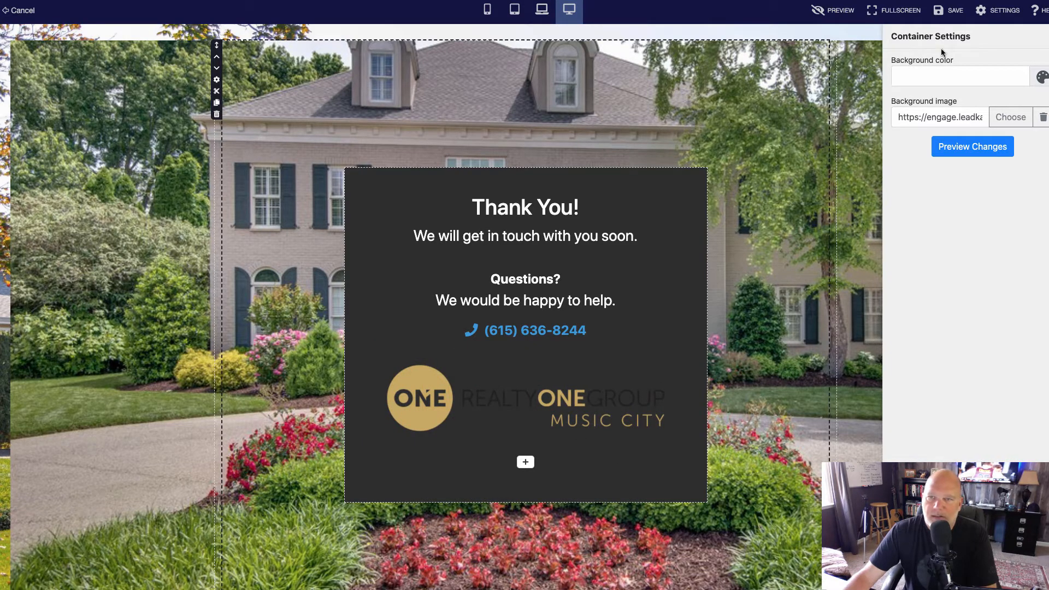
{"action": "left_click", "coordinate": [954, 149]}
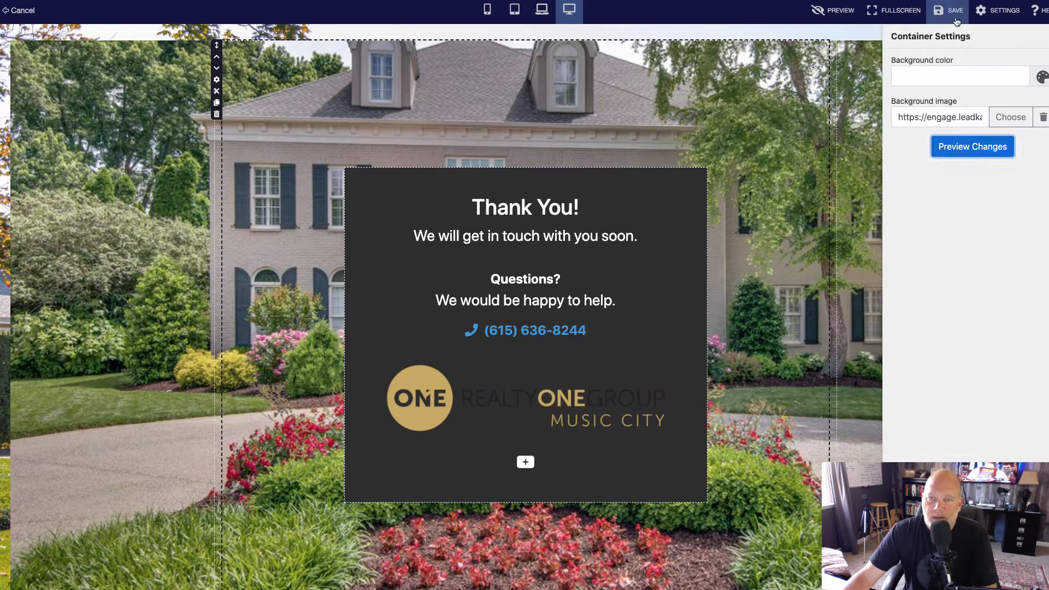
{"action": "left_click", "coordinate": [956, 16]}
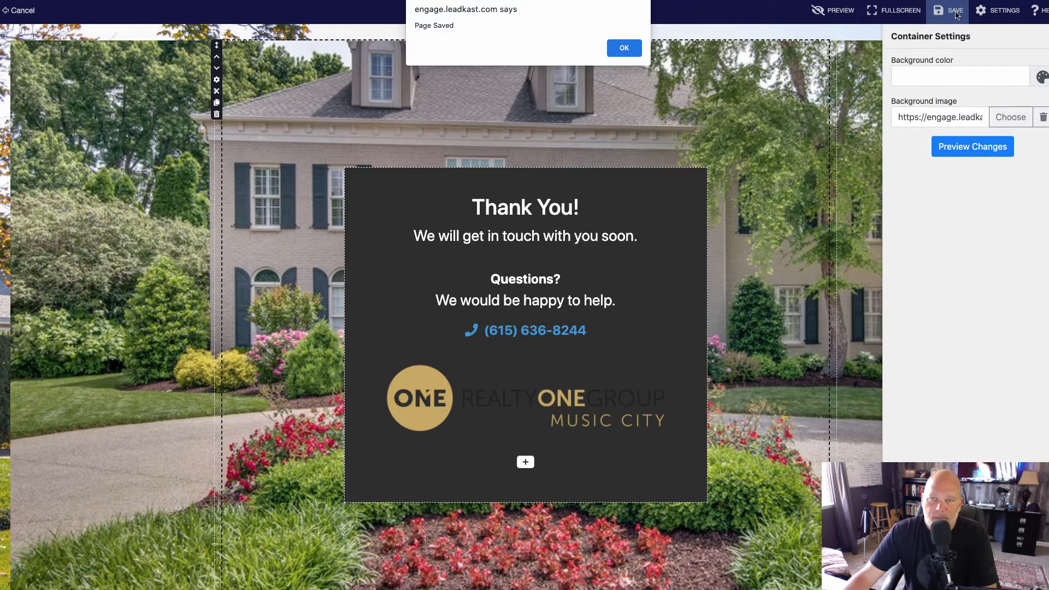
{"action": "left_click", "coordinate": [621, 49]}
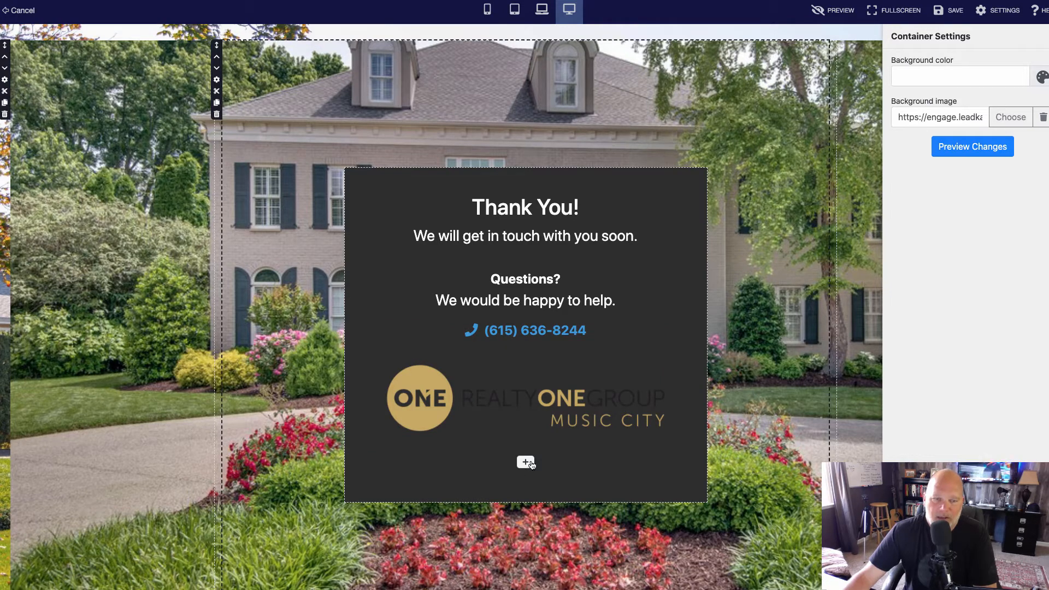
Add a page header block below the logo and colour its title and subtitle text white.
{"action": "left_click", "coordinate": [525, 462]}
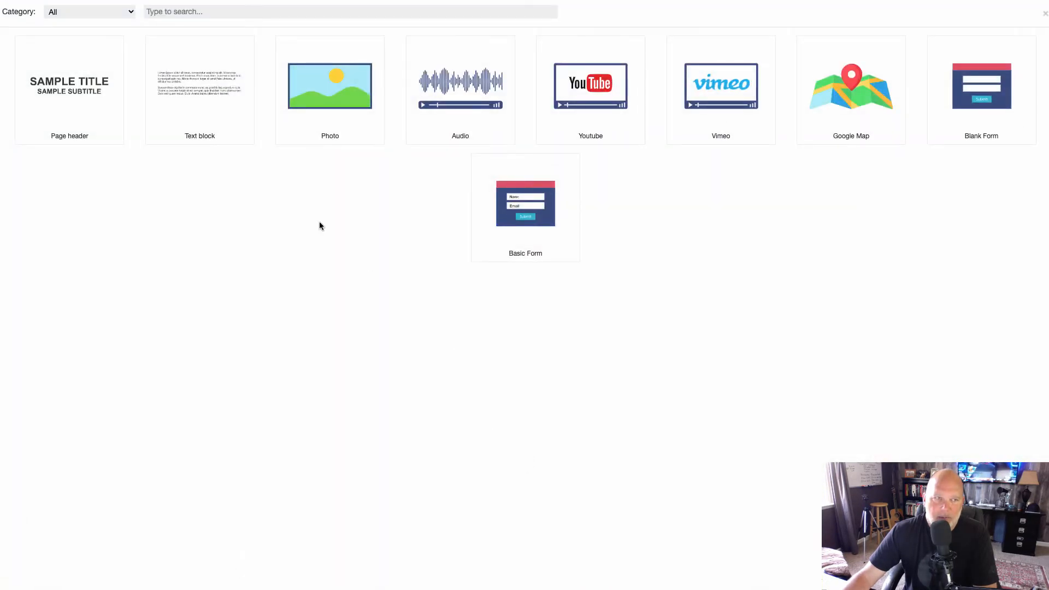
{"action": "left_click", "coordinate": [48, 80]}
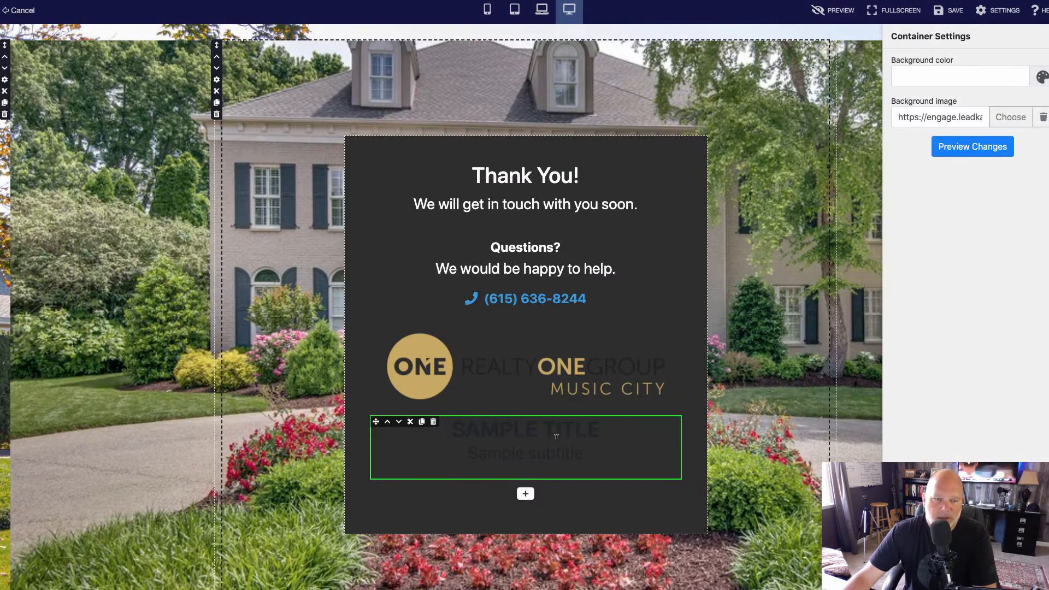
{"action": "left_click", "coordinate": [561, 457]}
{"action": "left_click_drag", "start_coordinate": [592, 453], "coordinate": [451, 432]}
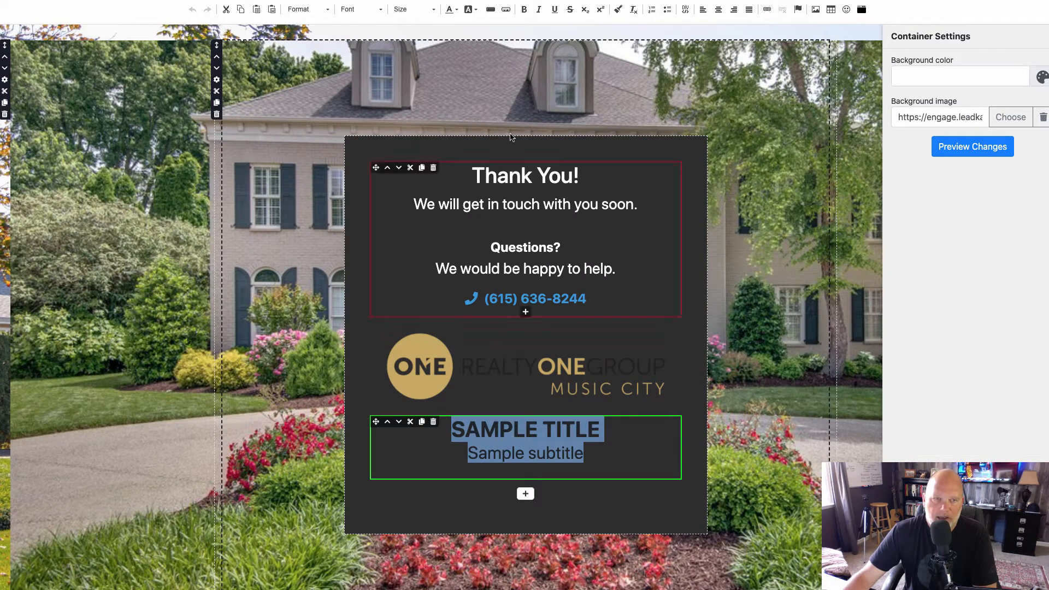
{"action": "left_click", "coordinate": [453, 10]}
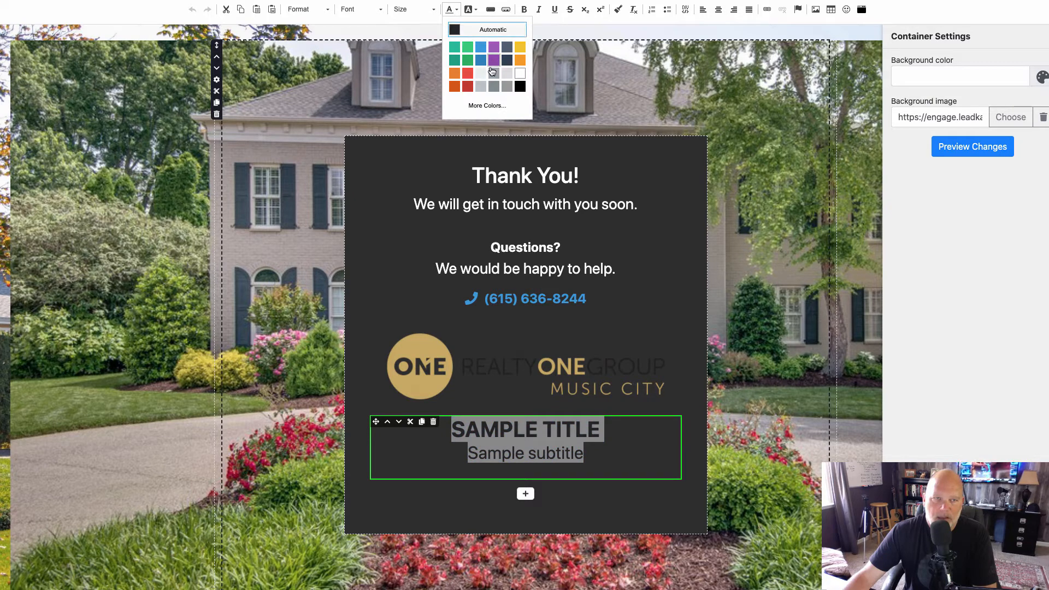
{"action": "left_click", "coordinate": [519, 73]}
Delete the "Sample subtitle" line from the new page header block.
{"action": "left_click_drag", "start_coordinate": [636, 462], "coordinate": [468, 451]}
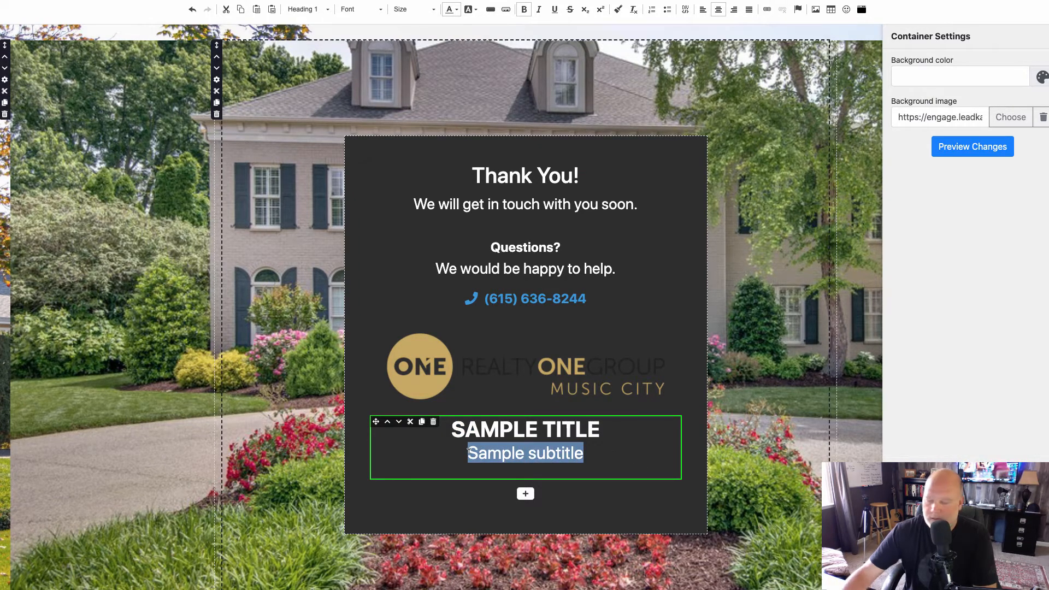
{"action": "key", "text": "BackSpace"}
{"action": "key", "text": "BackSpace"}
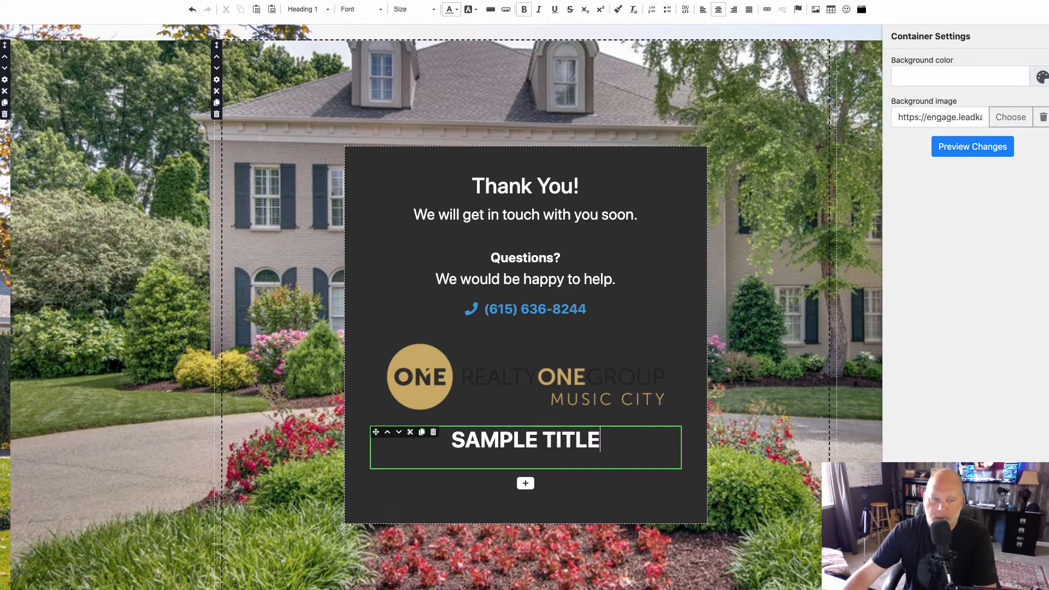
Replace the "SAMPLE TITLE" text below the logo with "CLICK HERE FOR IMAGES".
{"action": "left_click_drag", "start_coordinate": [600, 442], "coordinate": [435, 442]}
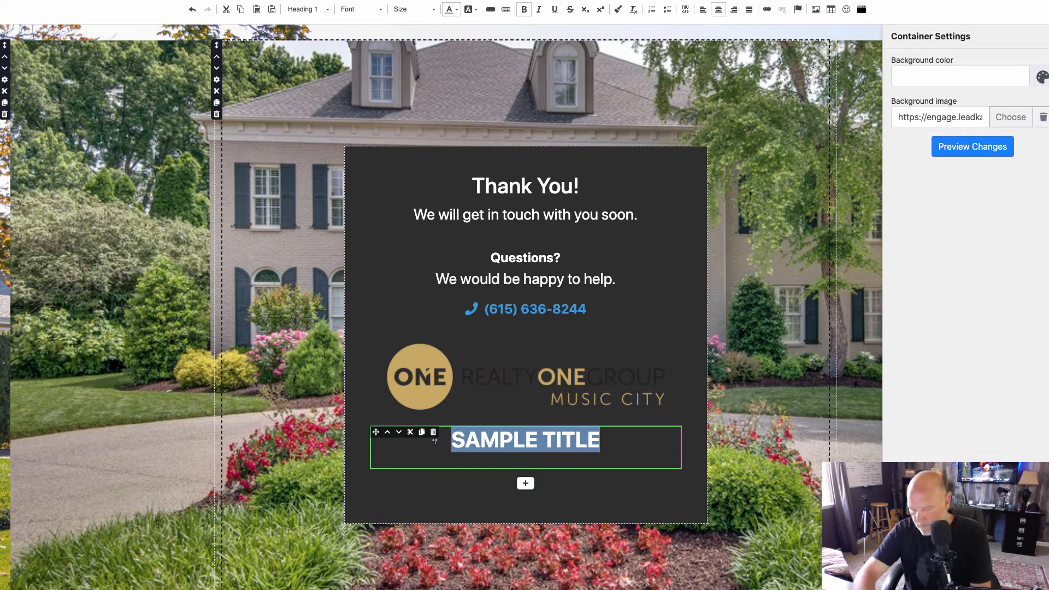
{"action": "type", "text": "CLICK HERE FOR "}
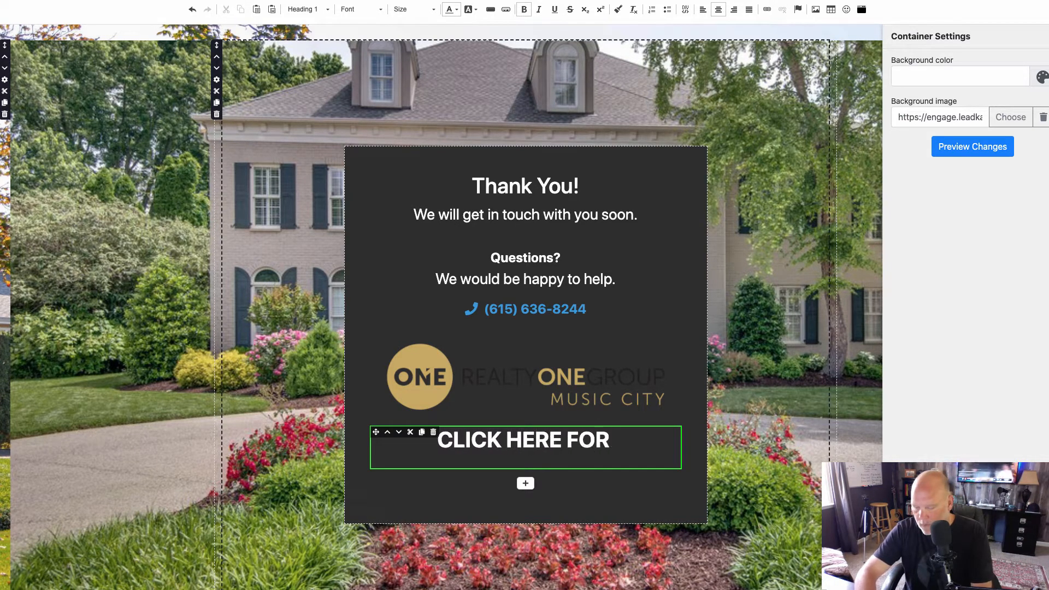
{"action": "type", "text": "IMAGES"}
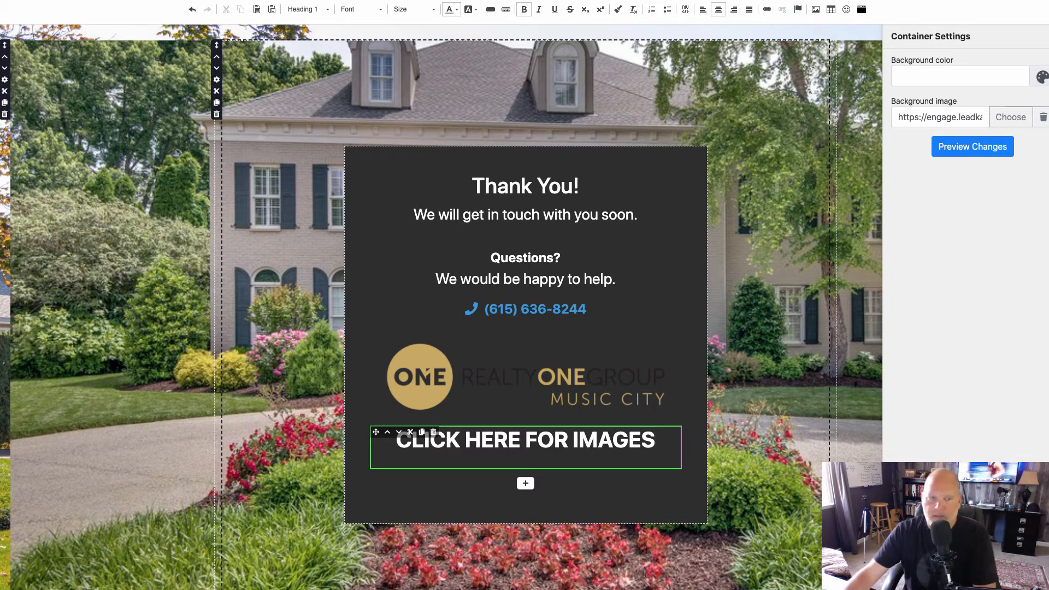
{"action": "left_click", "coordinate": [654, 496]}
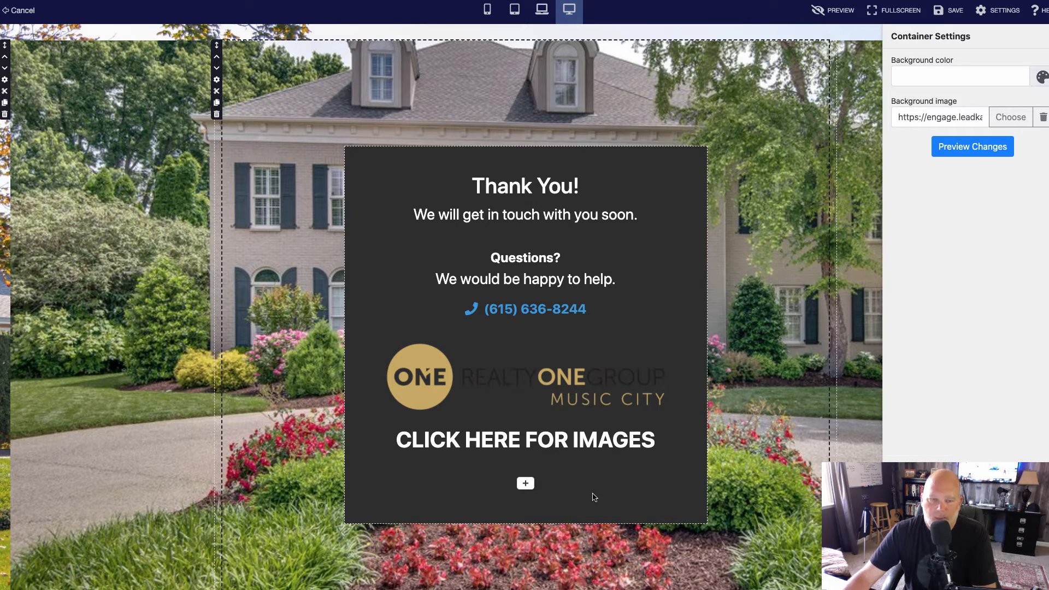
Try colouring the "CLICK HERE FOR IMAGES" title text blue.
{"action": "left_click", "coordinate": [579, 440]}
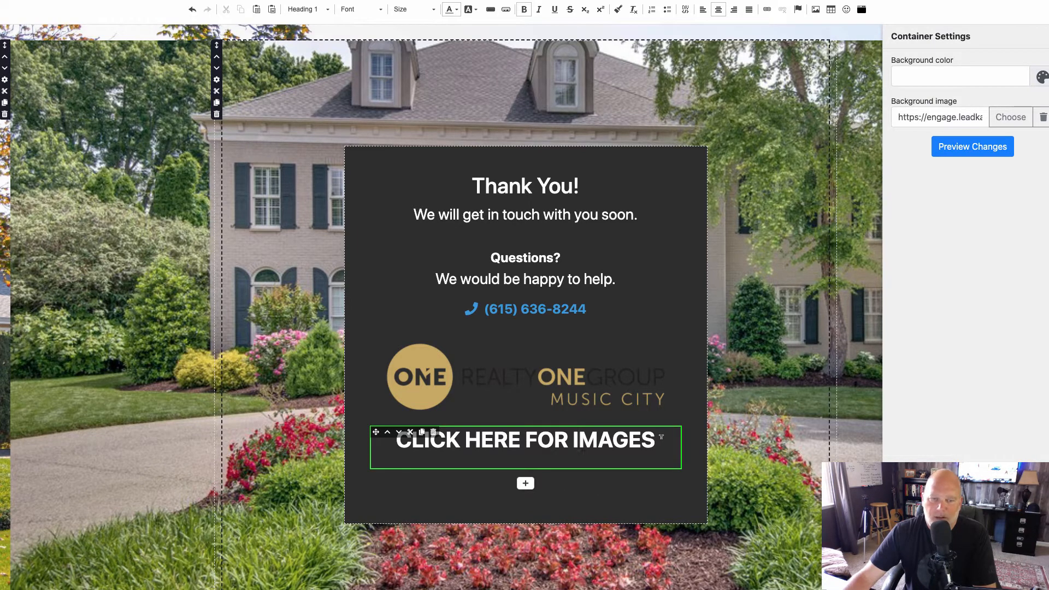
{"action": "left_click_drag", "start_coordinate": [662, 437], "coordinate": [394, 440]}
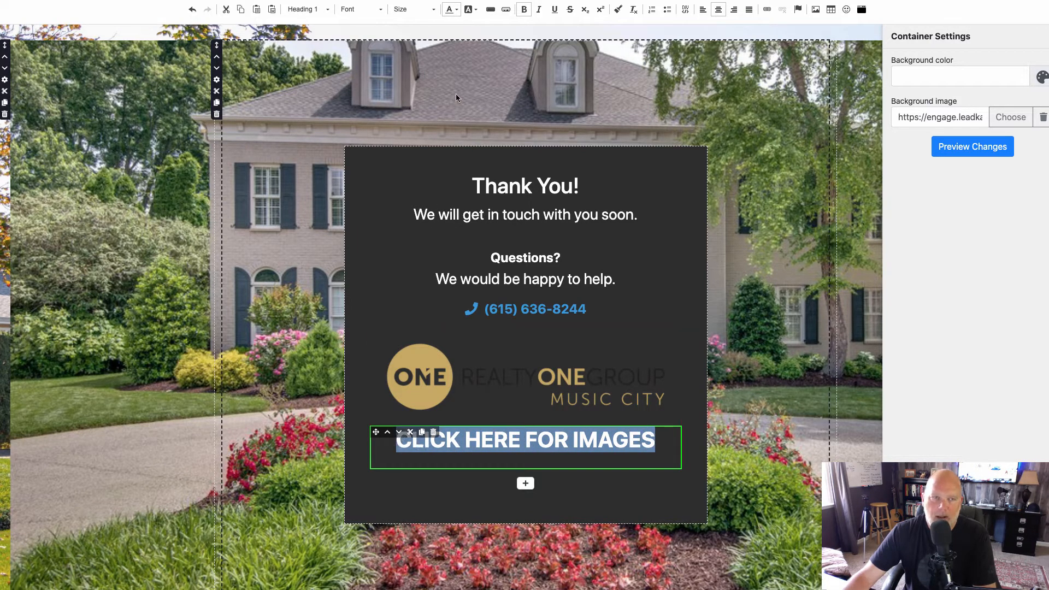
{"action": "left_click", "coordinate": [458, 10]}
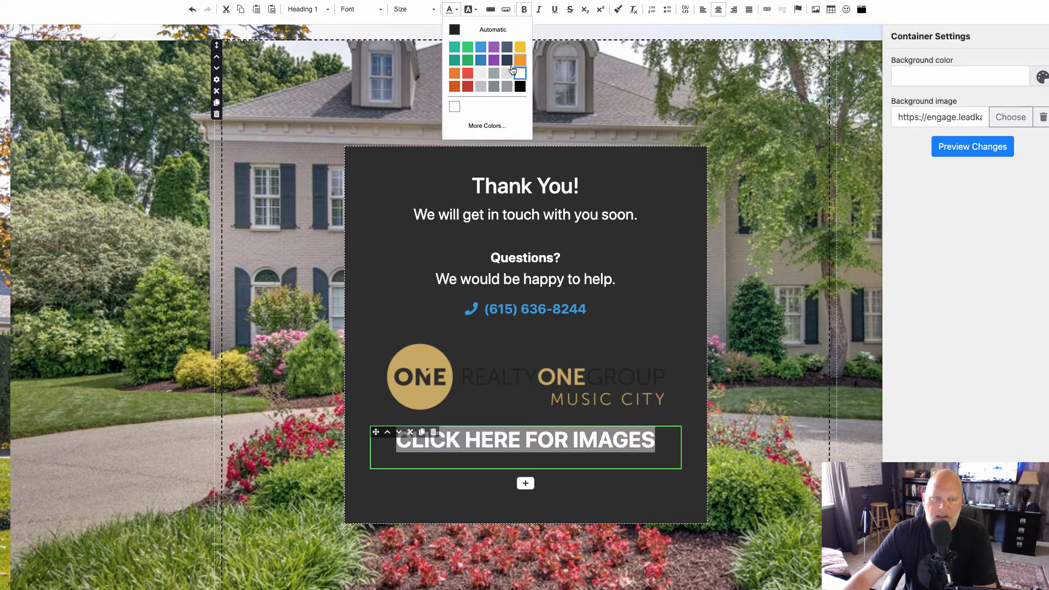
{"action": "left_click", "coordinate": [481, 64]}
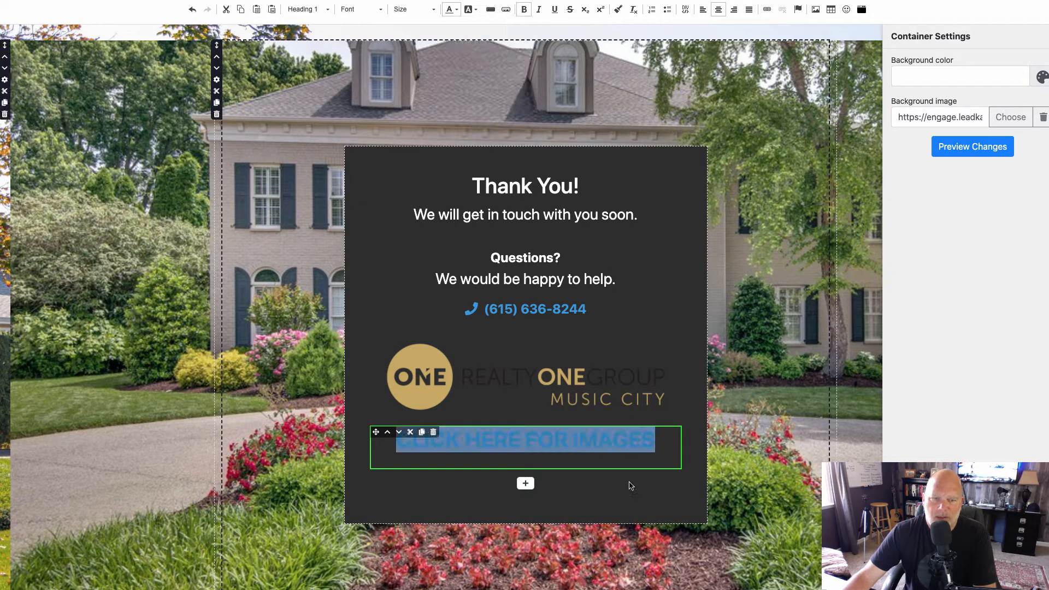
{"action": "left_click", "coordinate": [628, 487]}
Colour the "CLICK HERE FOR IMAGES" title text white and save the Thank You page.
{"action": "left_click_drag", "start_coordinate": [656, 440], "coordinate": [399, 439]}
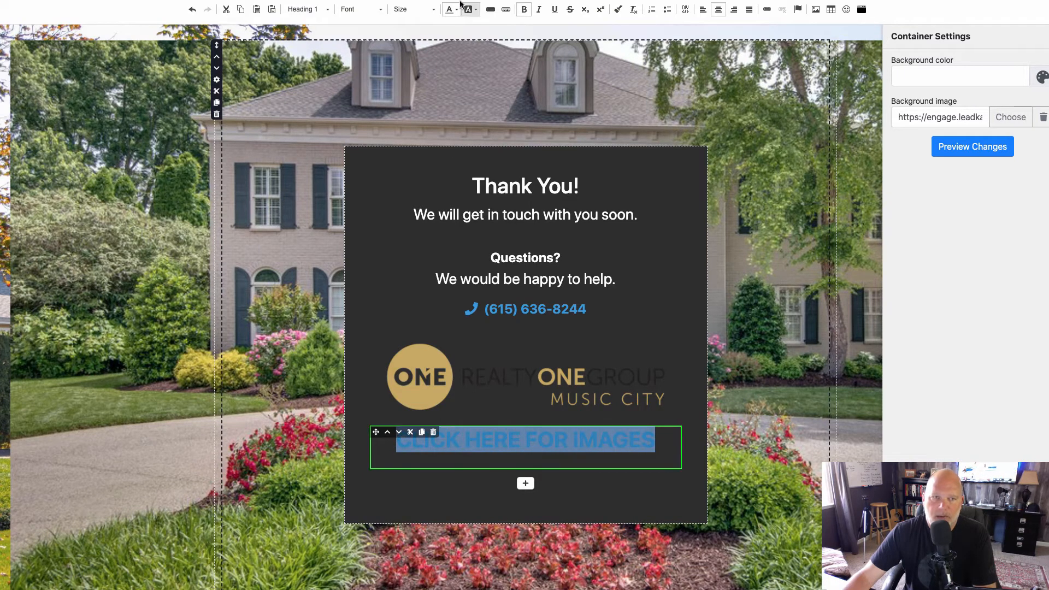
{"action": "left_click", "coordinate": [456, 9]}
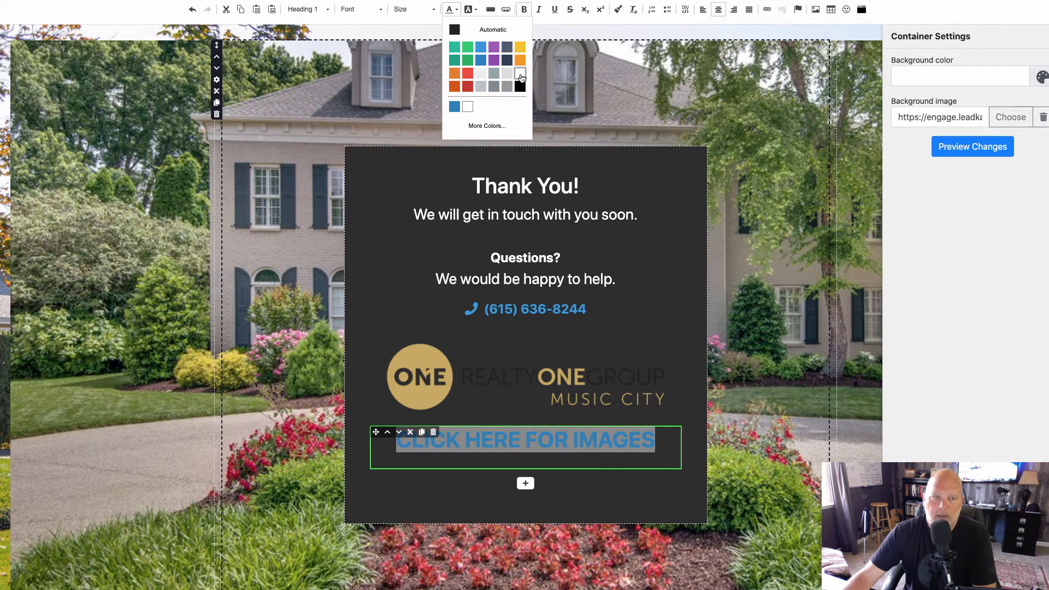
{"action": "left_click", "coordinate": [461, 29]}
{"action": "left_click", "coordinate": [739, 422]}
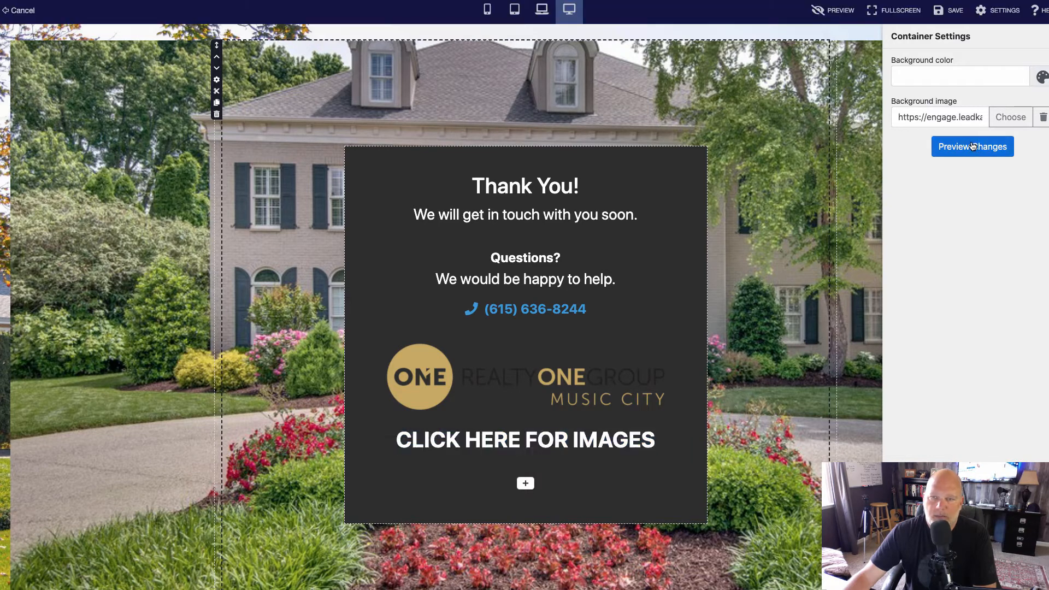
{"action": "left_click", "coordinate": [974, 146]}
{"action": "left_click", "coordinate": [955, 8]}
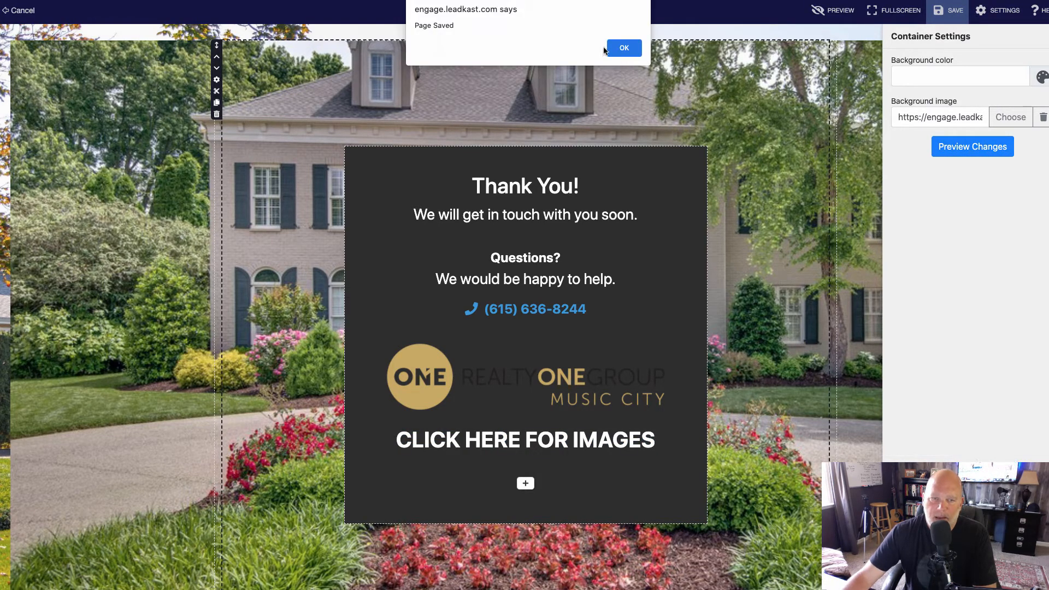
{"action": "left_click", "coordinate": [621, 48]}
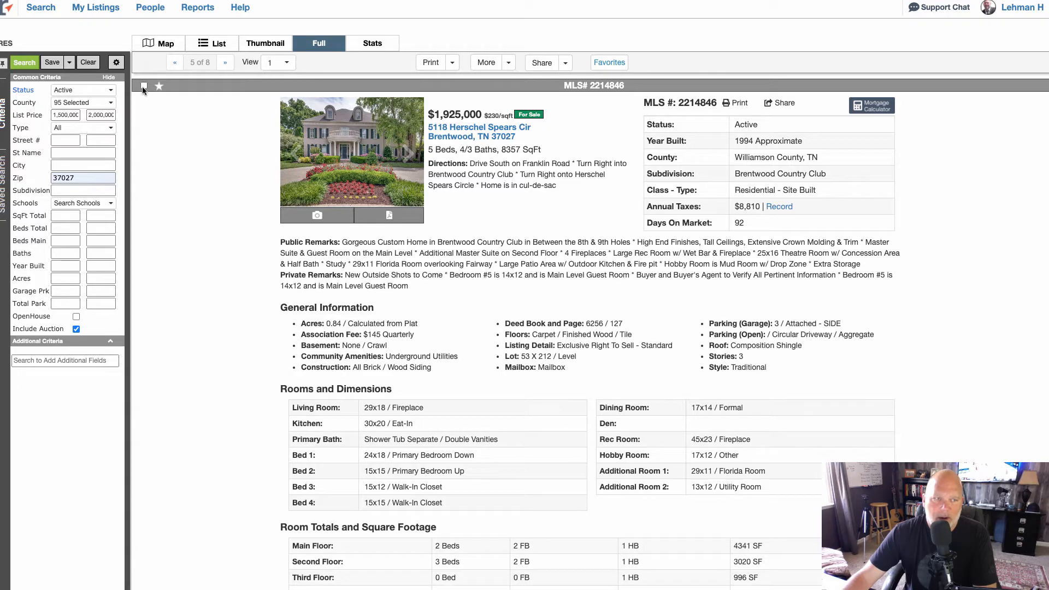
Switch to the property's Realtracs MLS listing, create a shareable link and copy the Buyer Report link.
{"action": "left_click", "coordinate": [541, 63]}
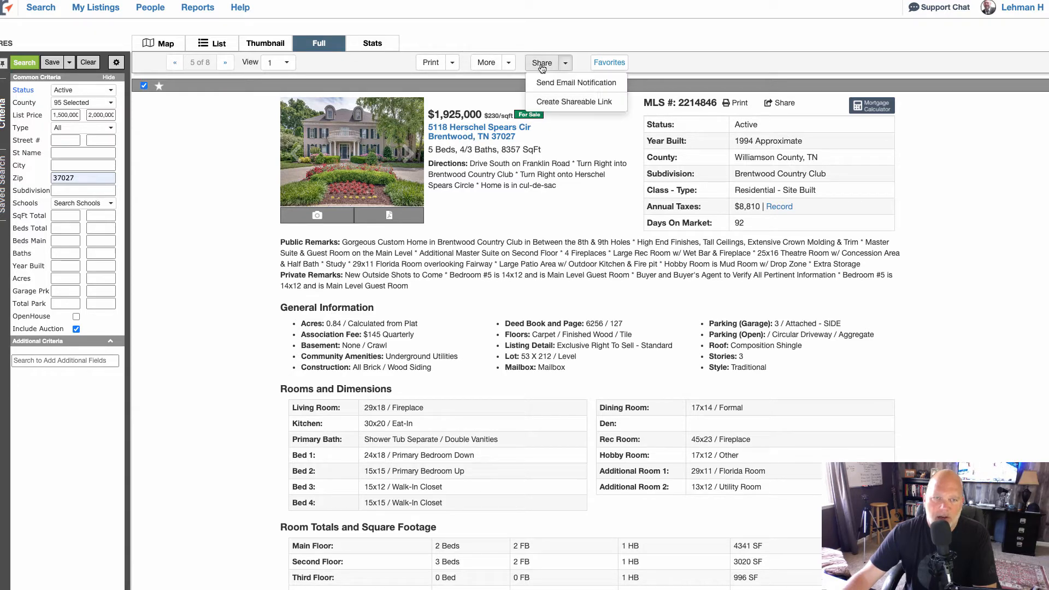
{"action": "left_click", "coordinate": [579, 103]}
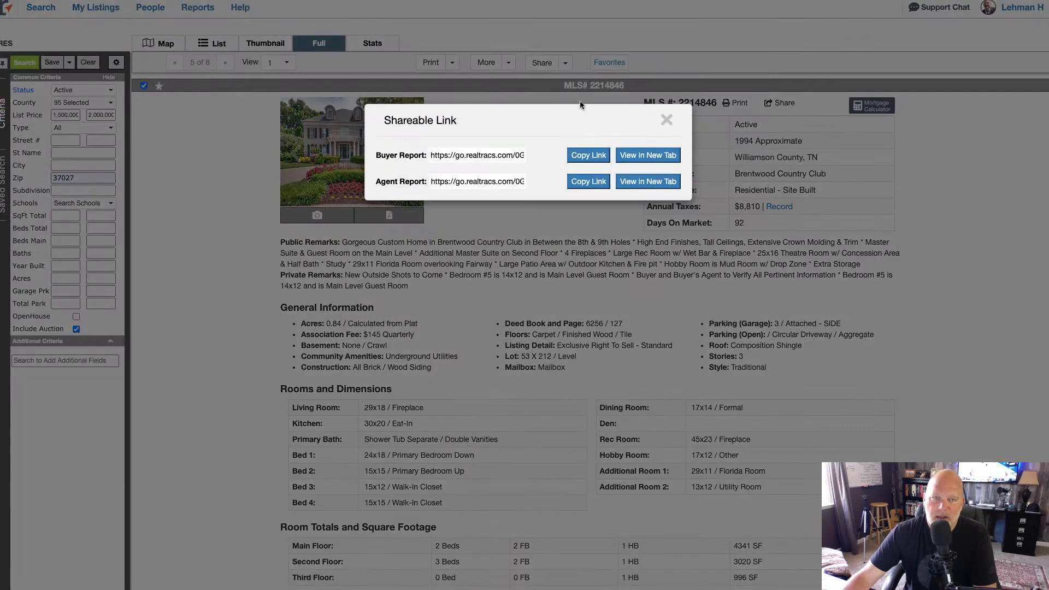
{"action": "left_click", "coordinate": [584, 158]}
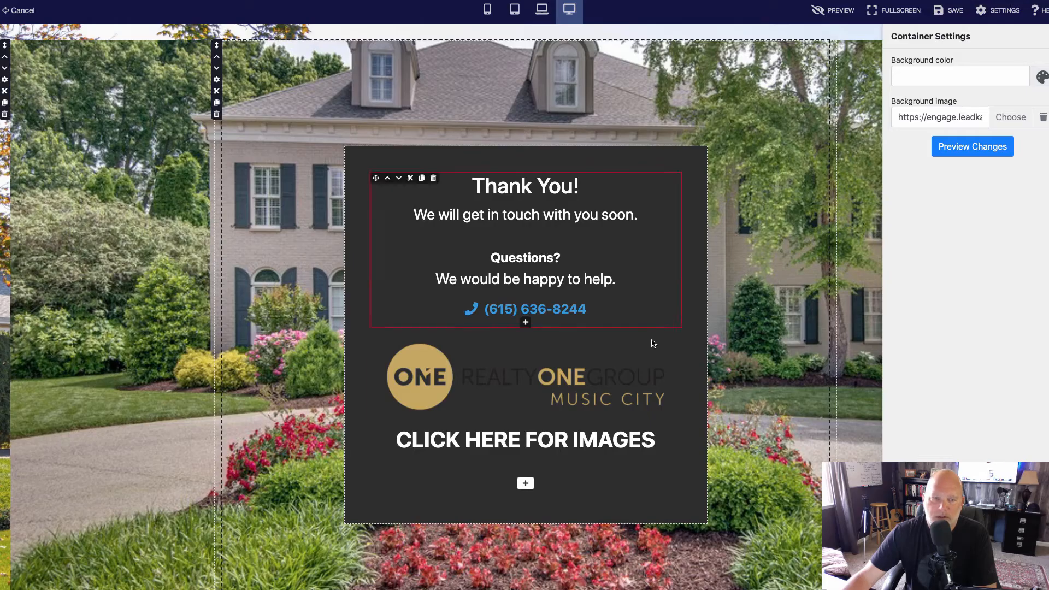
Back in the LeadKast page editor, link "CLICK HERE FOR IMAGES" to the copied go.realtracs.com Buyer Report URL and save the page.
{"action": "left_click_drag", "start_coordinate": [655, 441], "coordinate": [393, 440]}
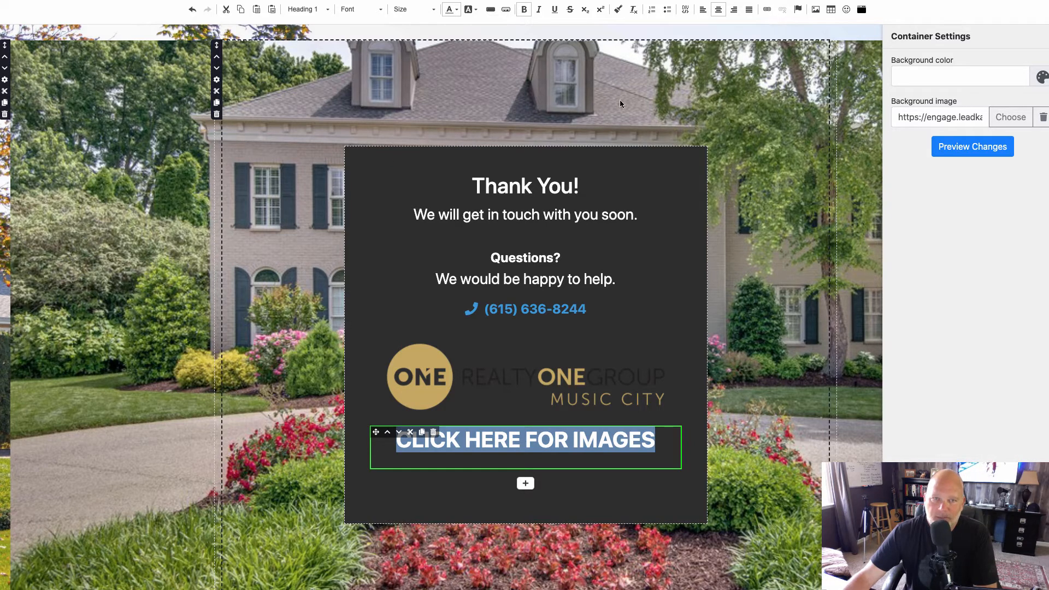
{"action": "left_click", "coordinate": [767, 10]}
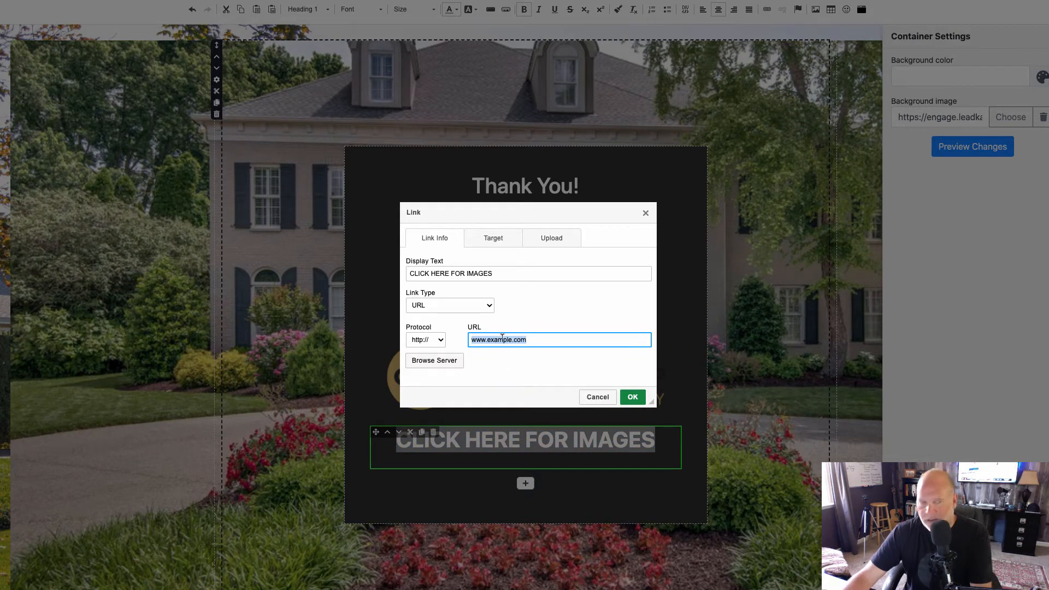
{"action": "left_click", "coordinate": [629, 398]}
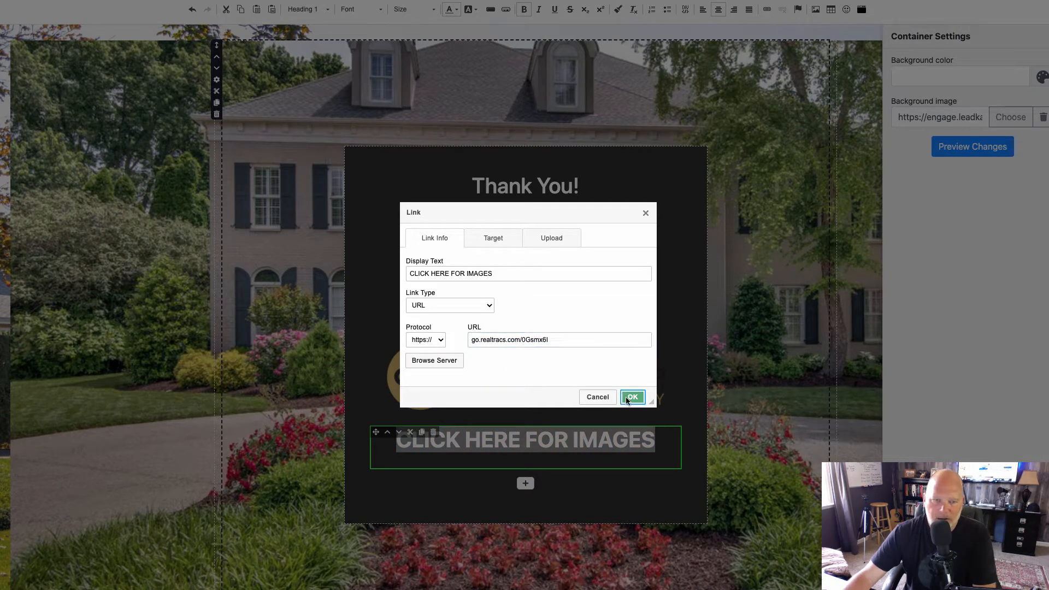
{"action": "left_click", "coordinate": [980, 145]}
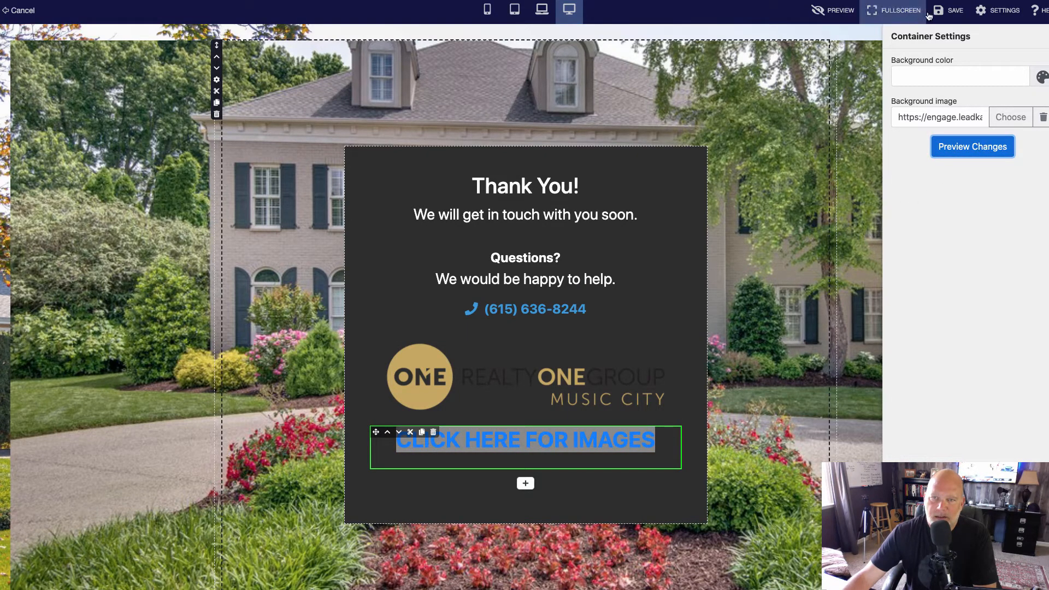
{"action": "left_click", "coordinate": [956, 13]}
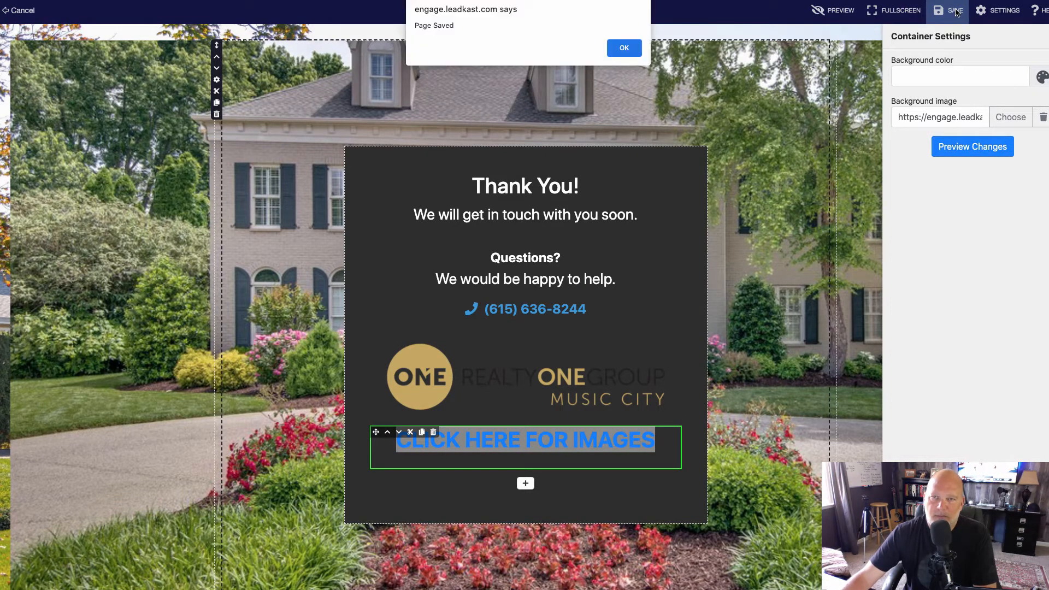
{"action": "left_click", "coordinate": [622, 48]}
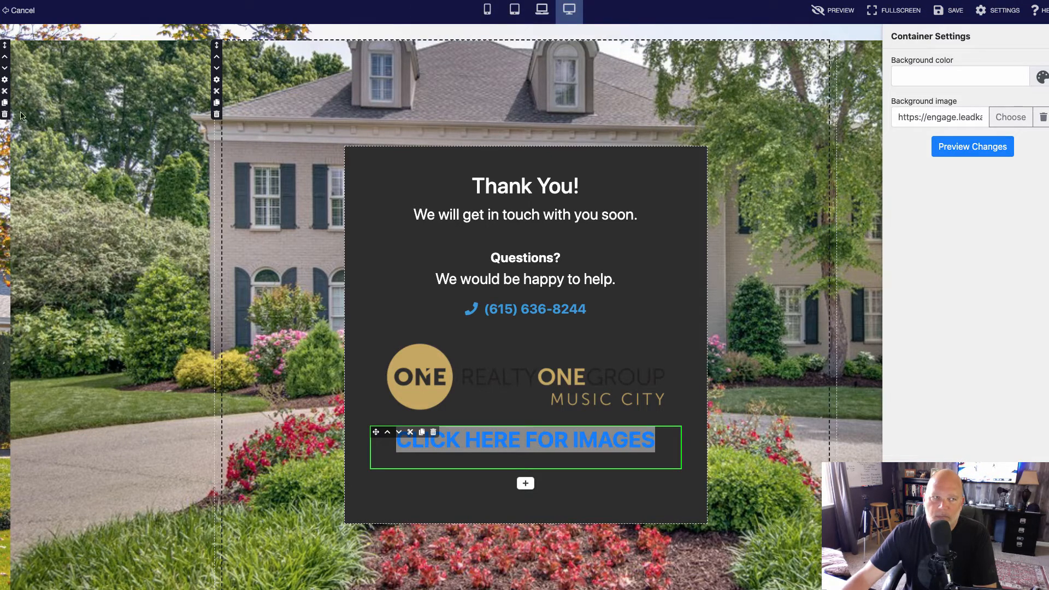
Leave the Thank You page editor and save the funnel.
{"action": "left_click", "coordinate": [28, 14]}
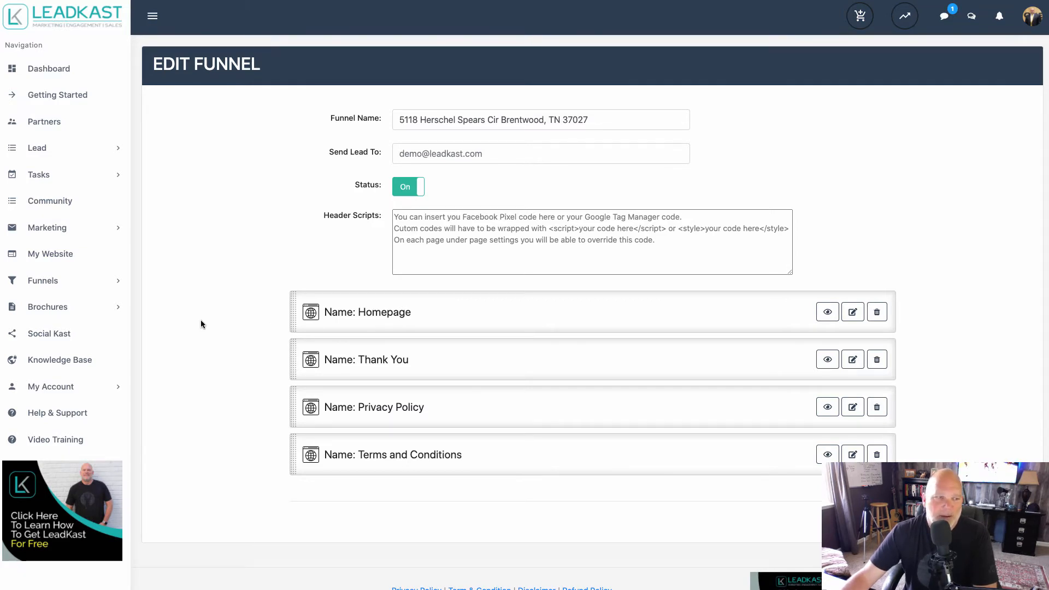
{"action": "left_click", "coordinate": [868, 519]}
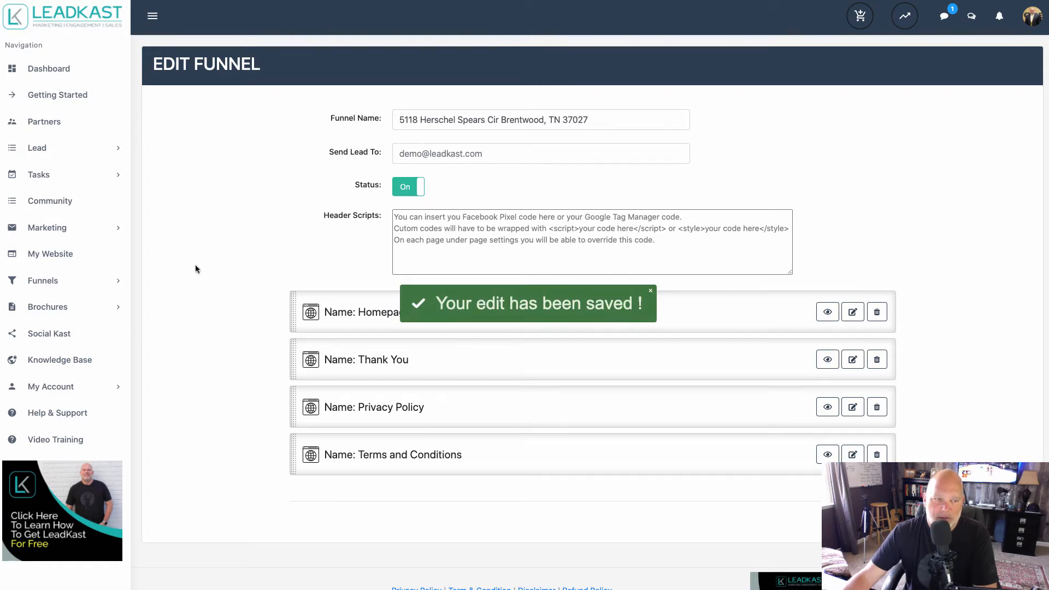
Preview the new Brentwood property funnel from My Funnels and check the lead form behind its "CHECK OUT THIS PROPERTY NOW!" button.
{"action": "left_click", "coordinate": [46, 281]}
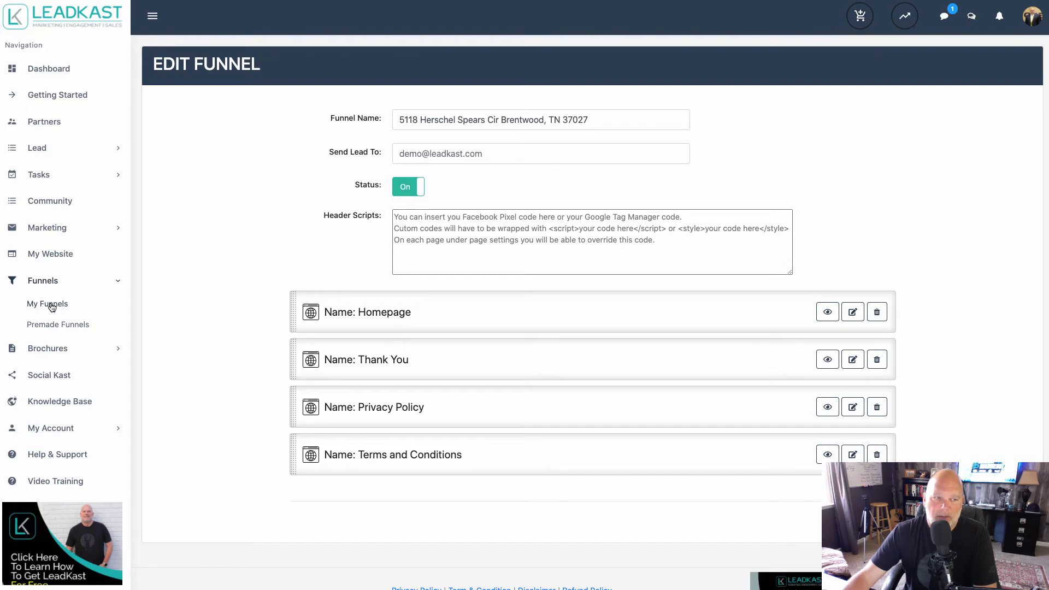
{"action": "left_click", "coordinate": [52, 307]}
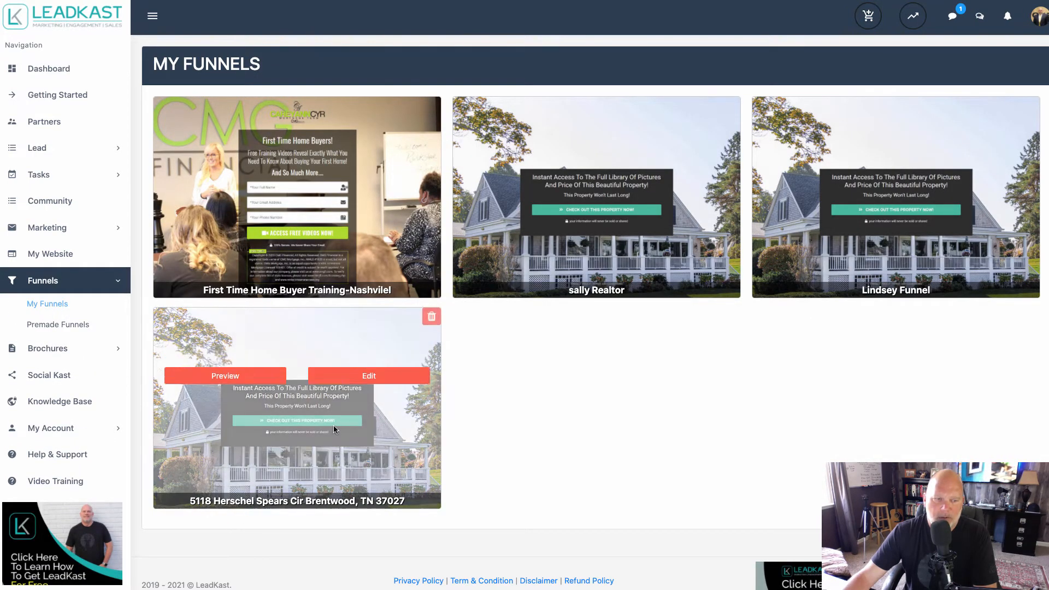
{"action": "left_click", "coordinate": [247, 384]}
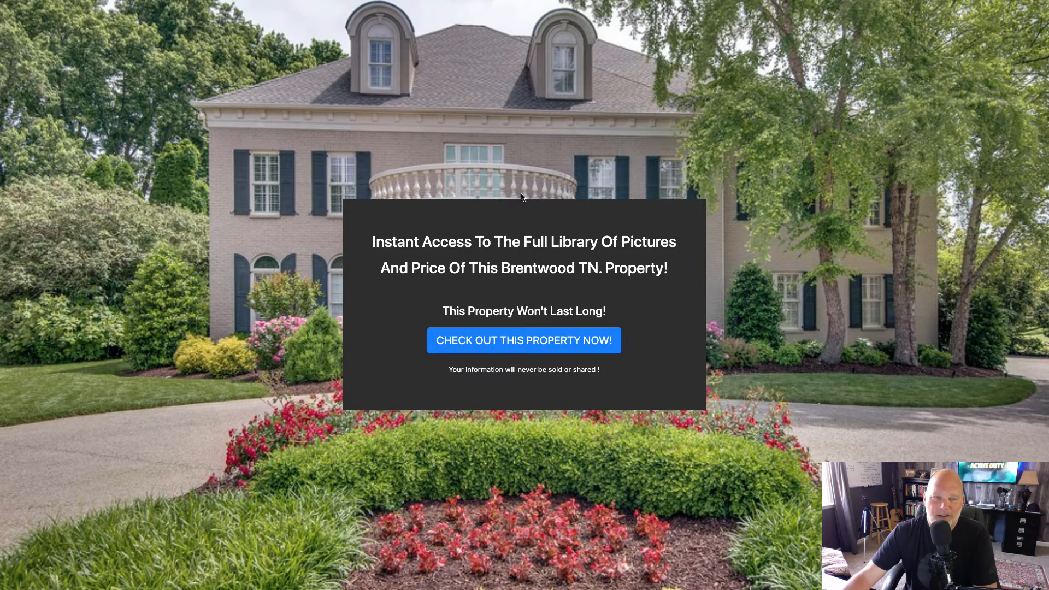
{"action": "left_click", "coordinate": [548, 343]}
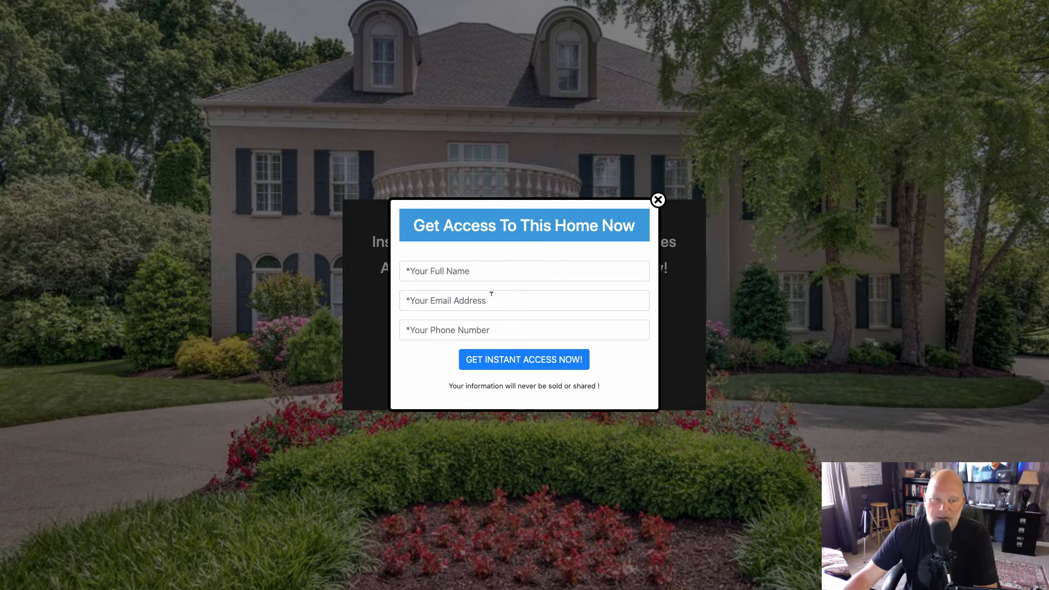
{"action": "left_click", "coordinate": [657, 200]}
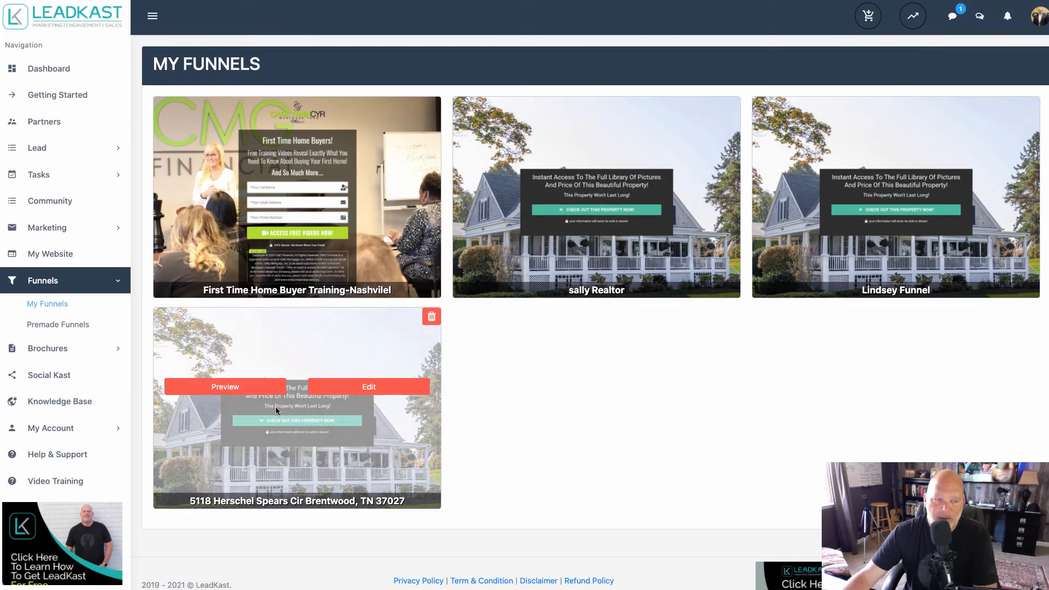
Return to the funnel preview, fill its lead form with a saved contact's name, e-mail and phone number, and submit it.
{"action": "left_click", "coordinate": [364, 389]}
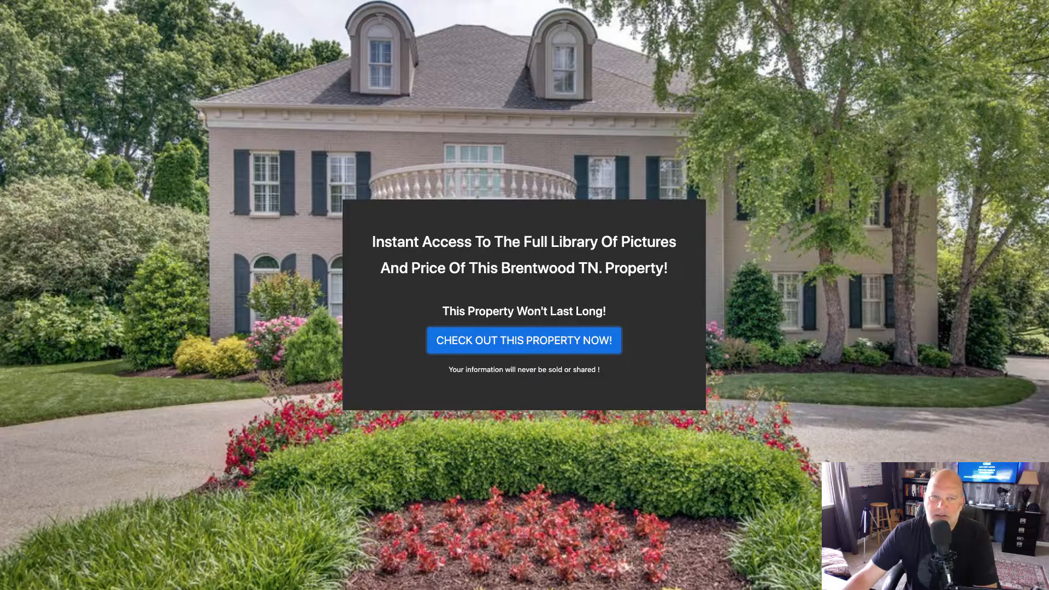
{"action": "left_click", "coordinate": [519, 352]}
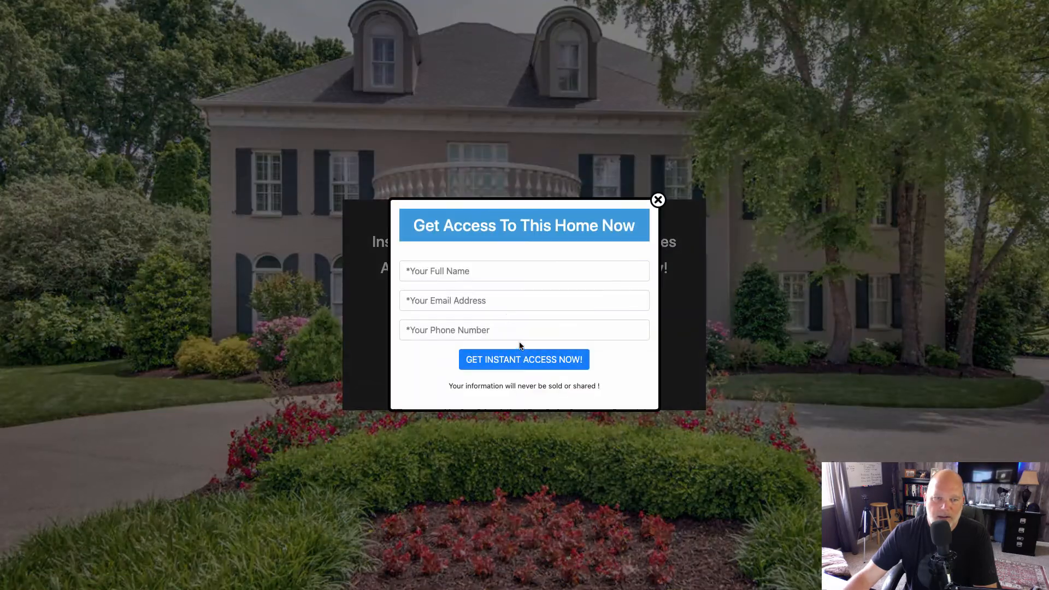
{"action": "left_click", "coordinate": [474, 269]}
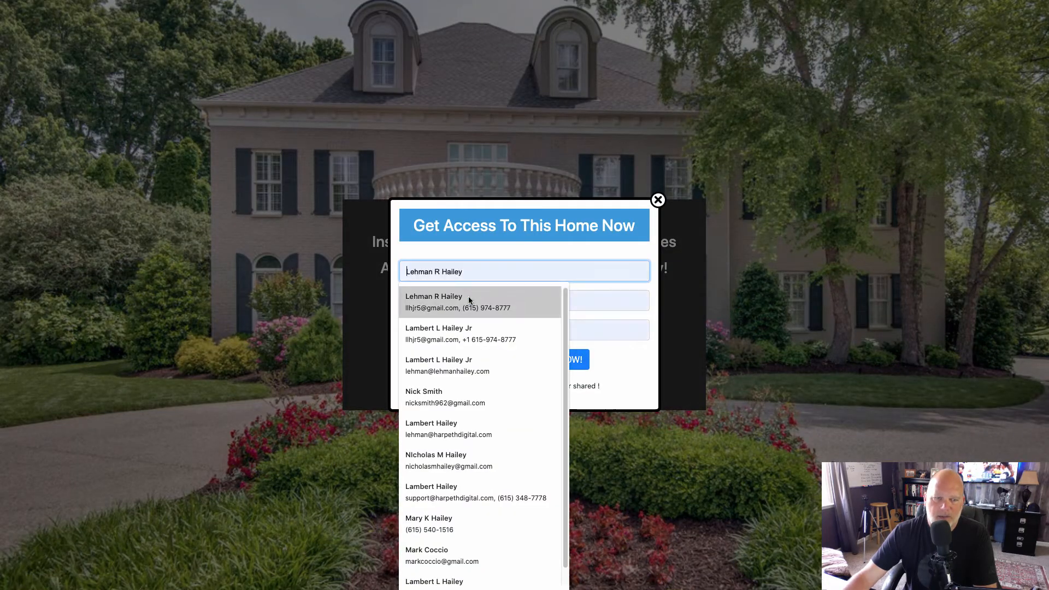
{"action": "left_click", "coordinate": [433, 395]}
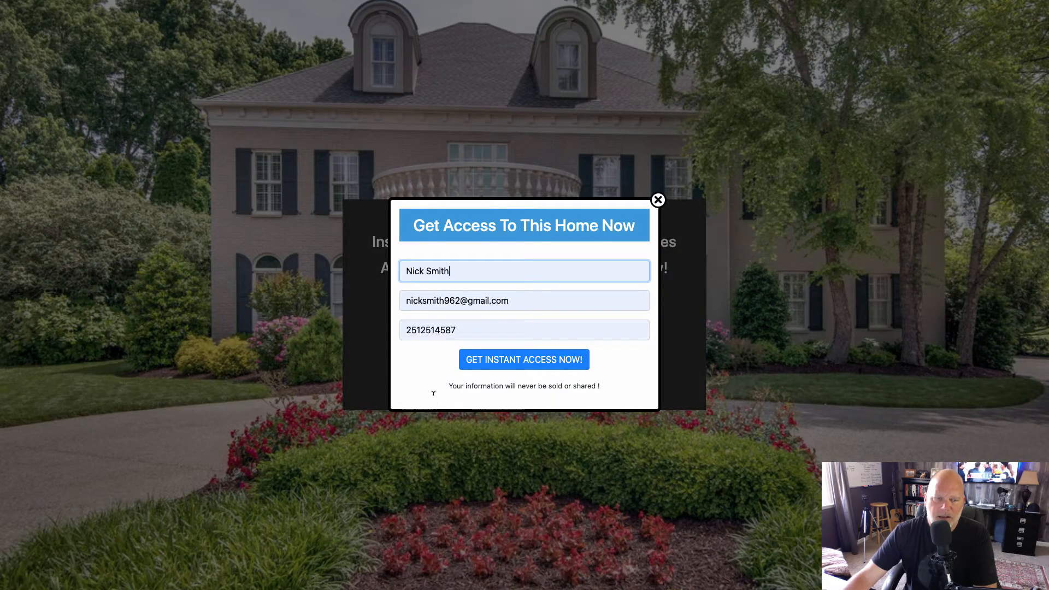
{"action": "left_click", "coordinate": [522, 362]}
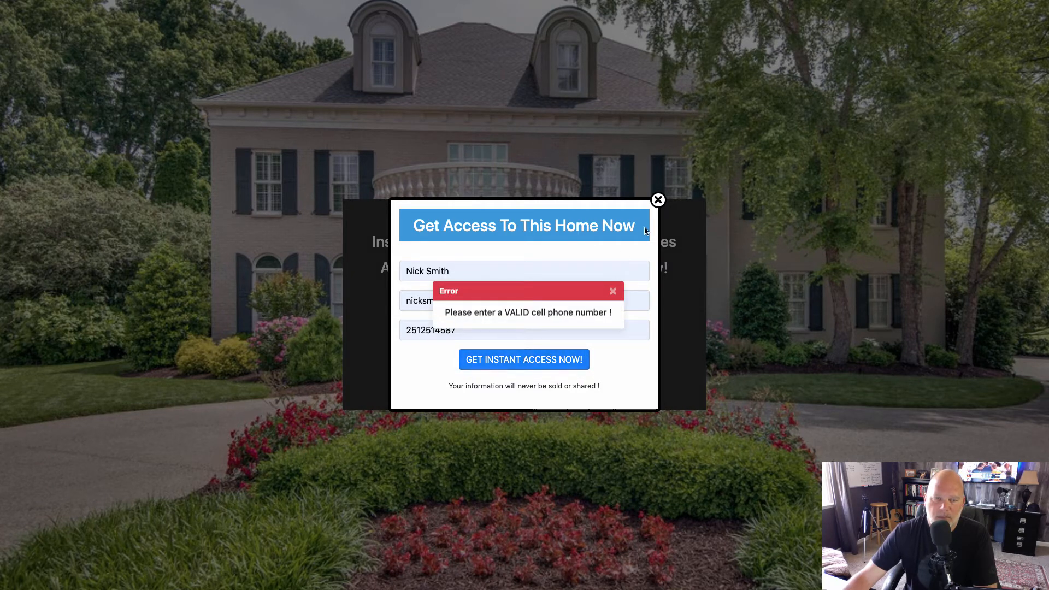
Dismiss the form error, replace the lead form's phone number with a valid cell number, and submit the form.
{"action": "left_click", "coordinate": [613, 290]}
{"action": "left_click", "coordinate": [429, 329]}
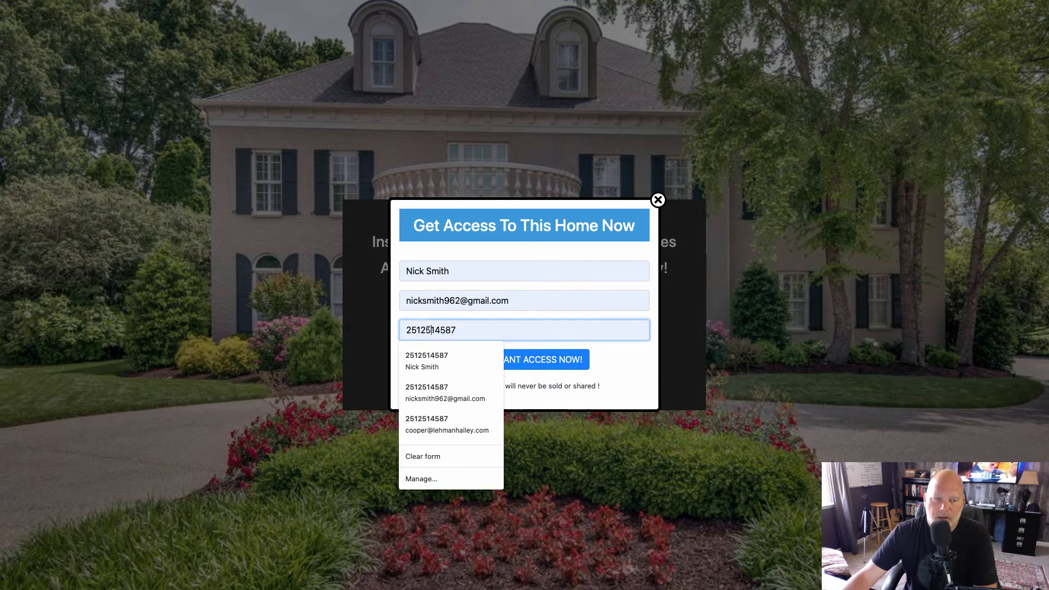
{"action": "double_click", "coordinate": [430, 329]}
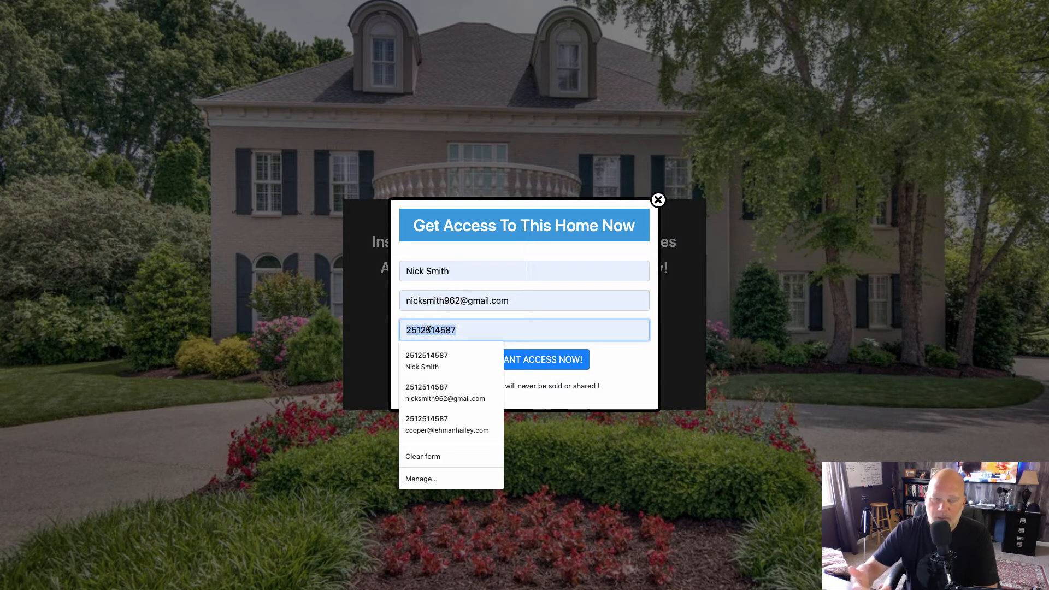
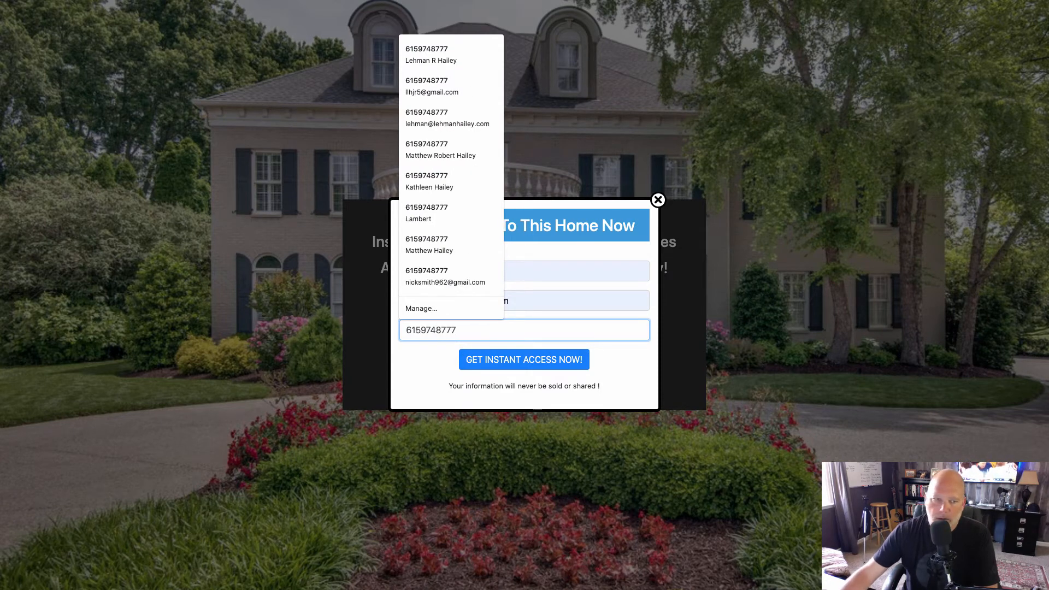
{"action": "left_click", "coordinate": [508, 355]}
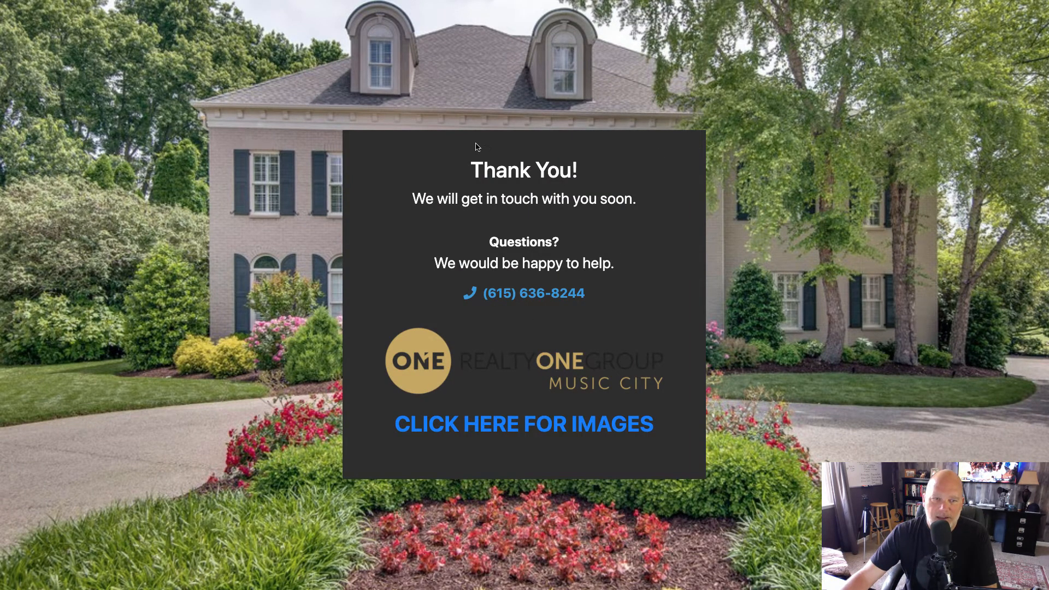
Test the "CLICK HERE FOR IMAGES" link to the MLS listing and review the New Lead notification e-mail, clearing it off the listing.
{"action": "left_click", "coordinate": [517, 424]}
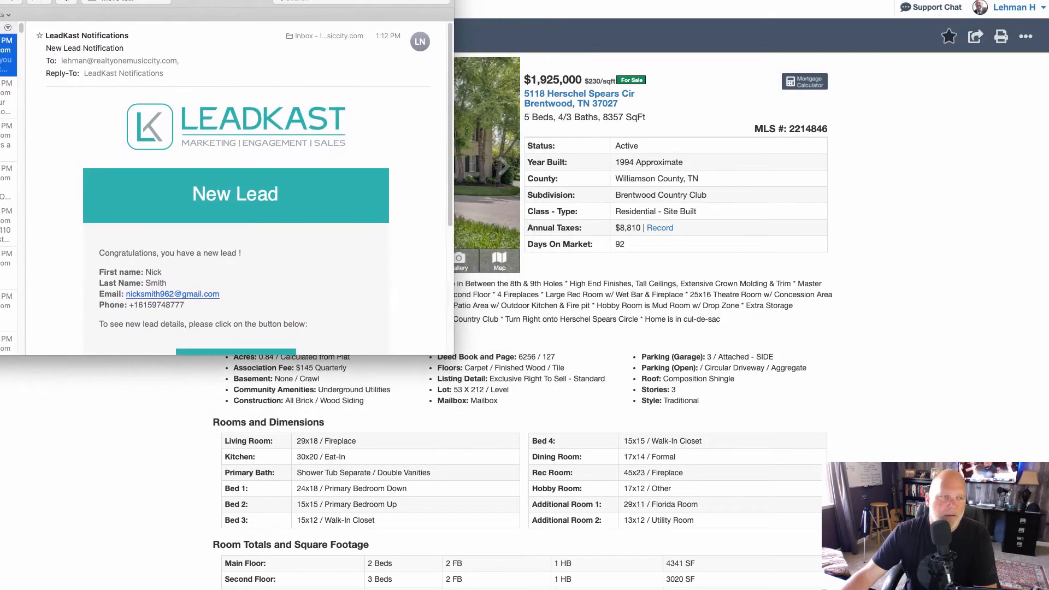
{"action": "scroll", "coordinate": [254, 233], "scroll_direction": "down", "scroll_amount": 5}
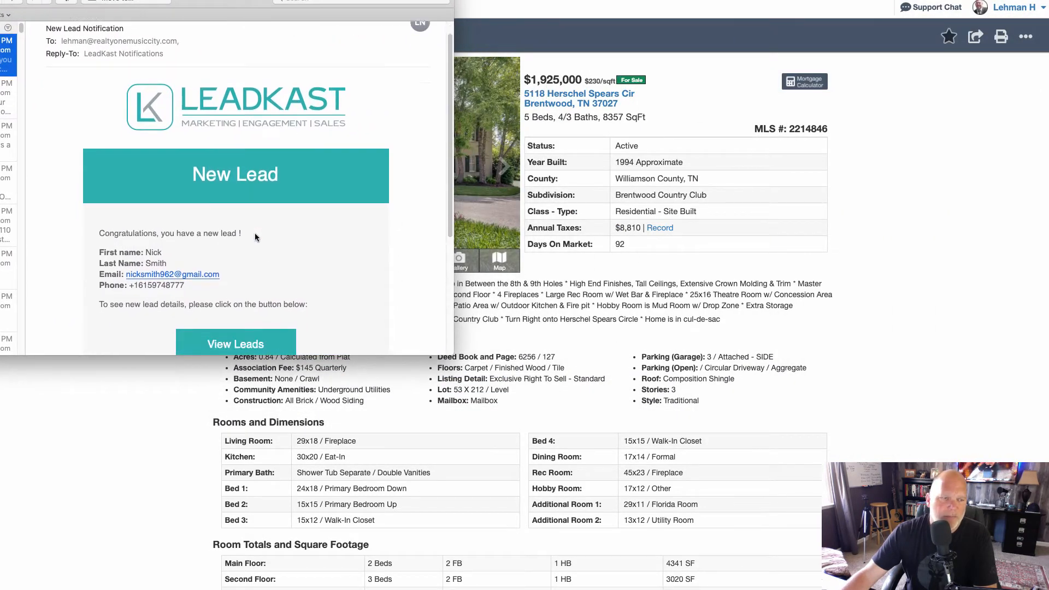
{"action": "scroll", "coordinate": [274, 182], "scroll_direction": "up", "scroll_amount": 5}
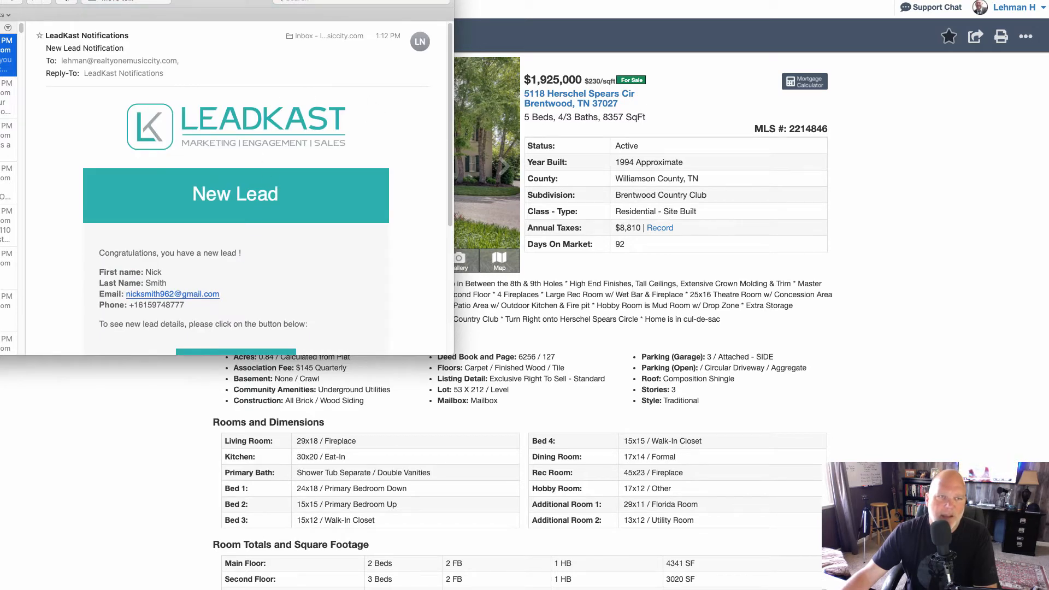
{"action": "left_click_drag", "start_coordinate": [262, 1], "coordinate": [1048, 1]}
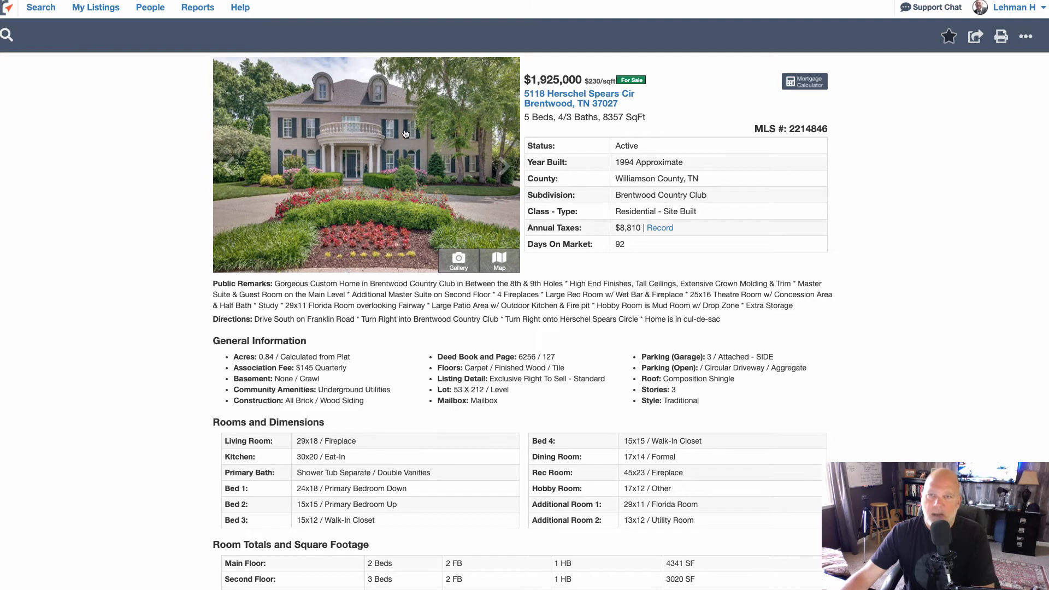
Enlarge the listing's front exterior photo and save it as JPEG image 778787878 in the iCloud Desktop folder.
{"action": "left_click", "coordinate": [373, 149]}
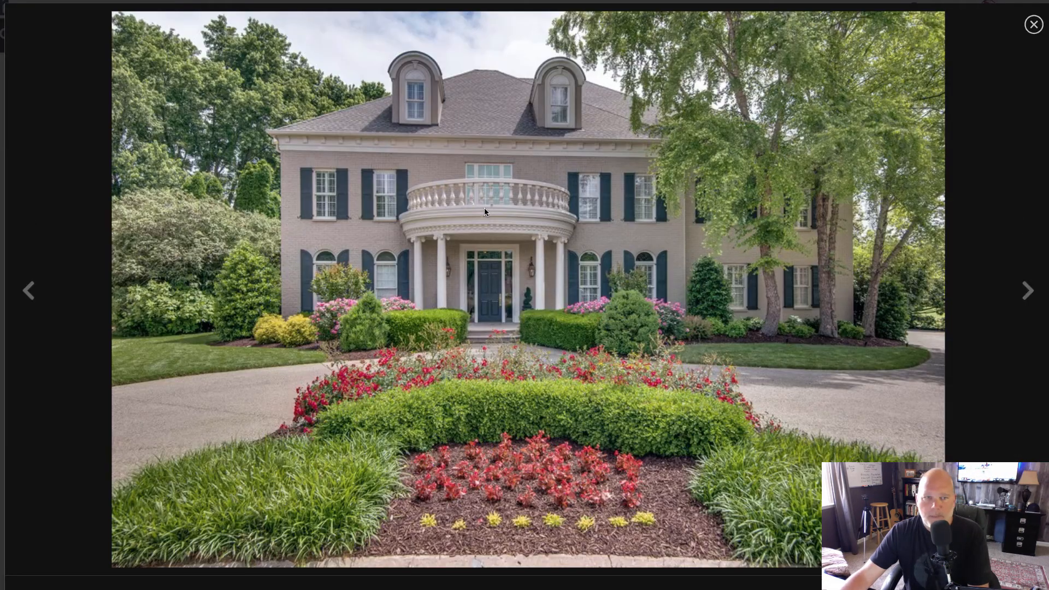
{"action": "right_click", "coordinate": [491, 218]}
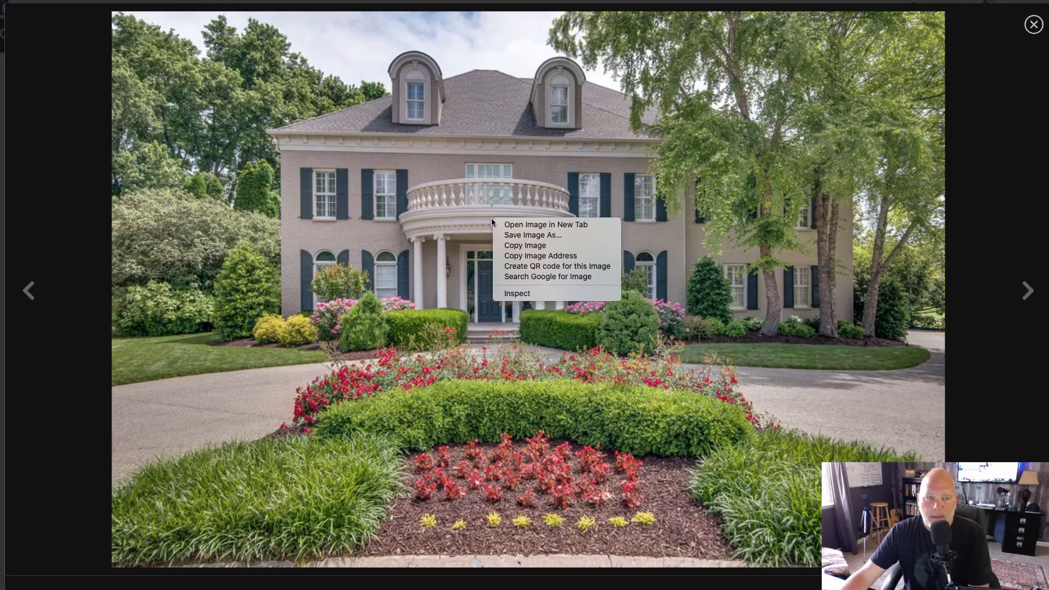
{"action": "left_click", "coordinate": [519, 237]}
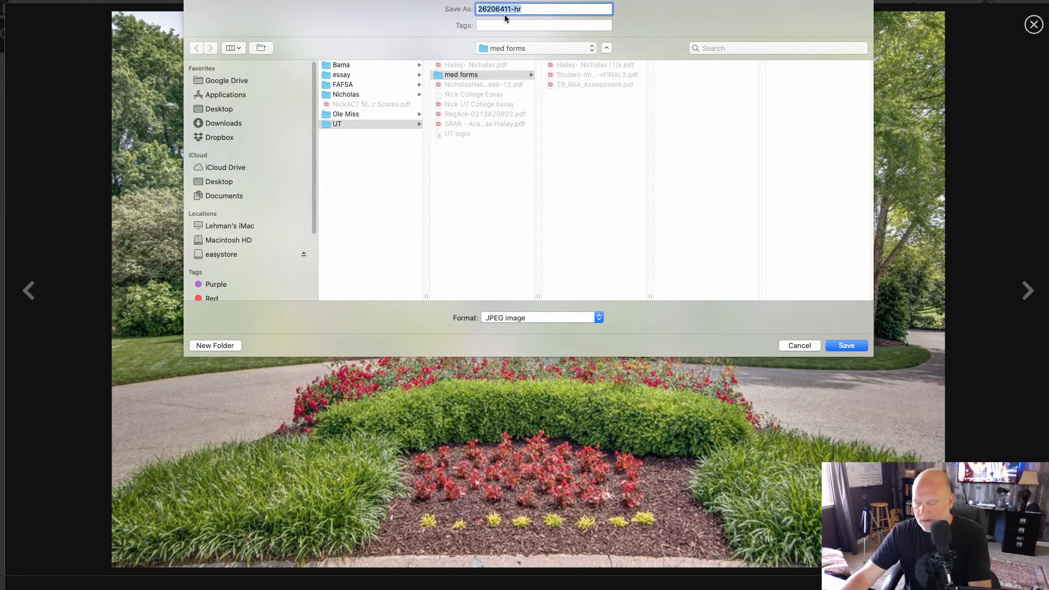
{"action": "type", "text": "778787878"}
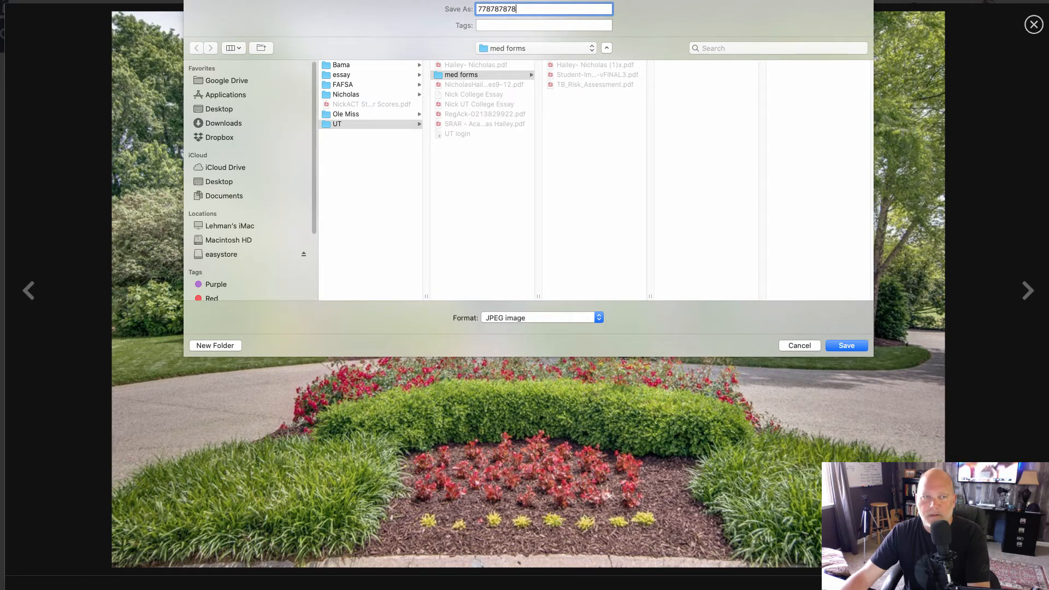
{"action": "left_click", "coordinate": [227, 167]}
{"action": "left_click", "coordinate": [221, 183]}
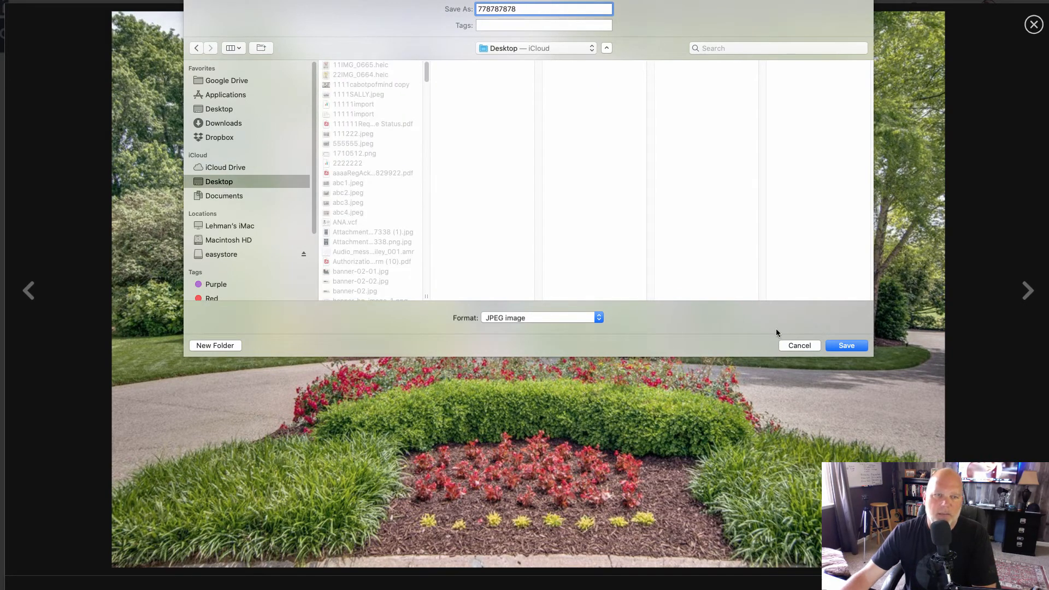
{"action": "left_click", "coordinate": [846, 345]}
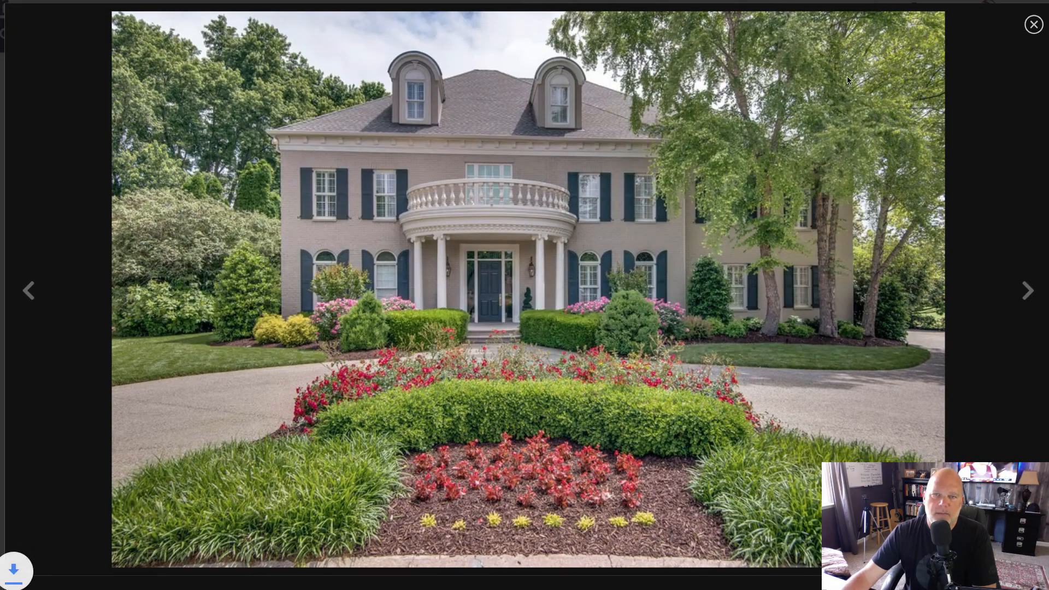
Switch back to LeadKast, look at Social Kast, and check the Facebook page selected in the account settings.
{"action": "key", "text": "Right"}
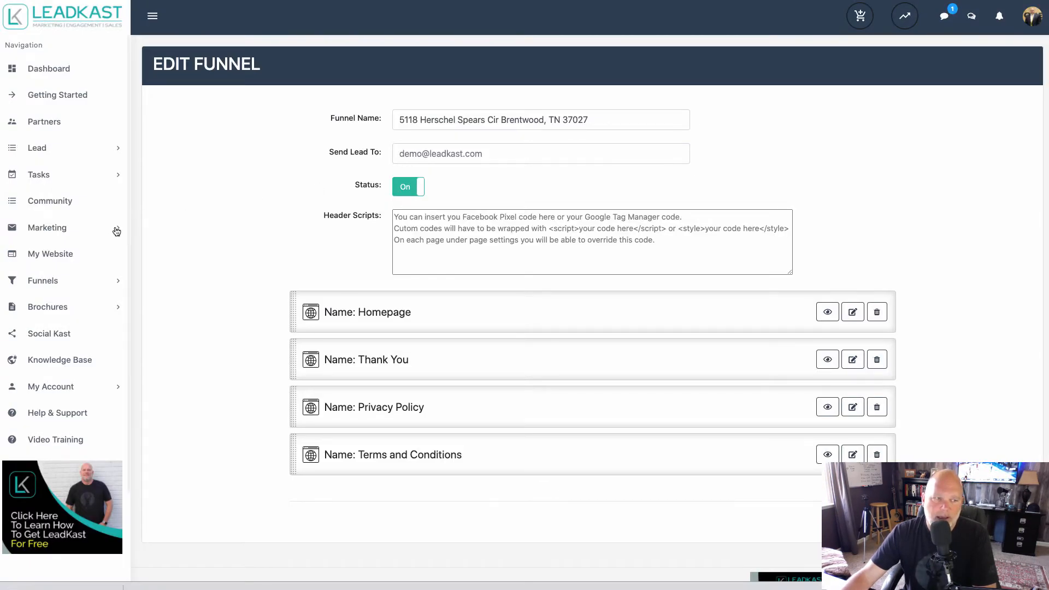
{"action": "left_click", "coordinate": [37, 334]}
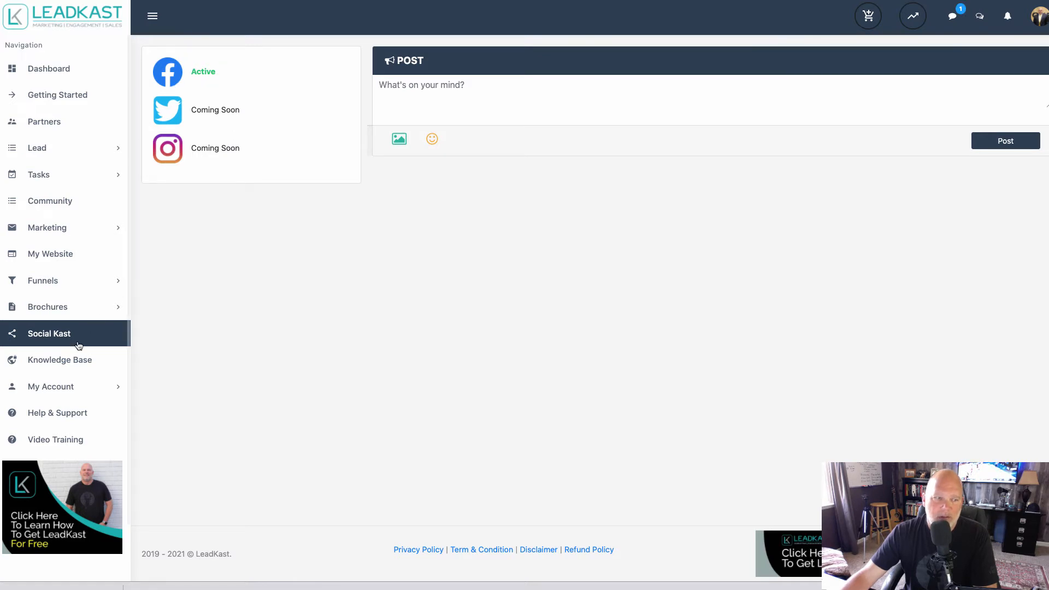
{"action": "left_click", "coordinate": [61, 386]}
{"action": "left_click", "coordinate": [65, 411]}
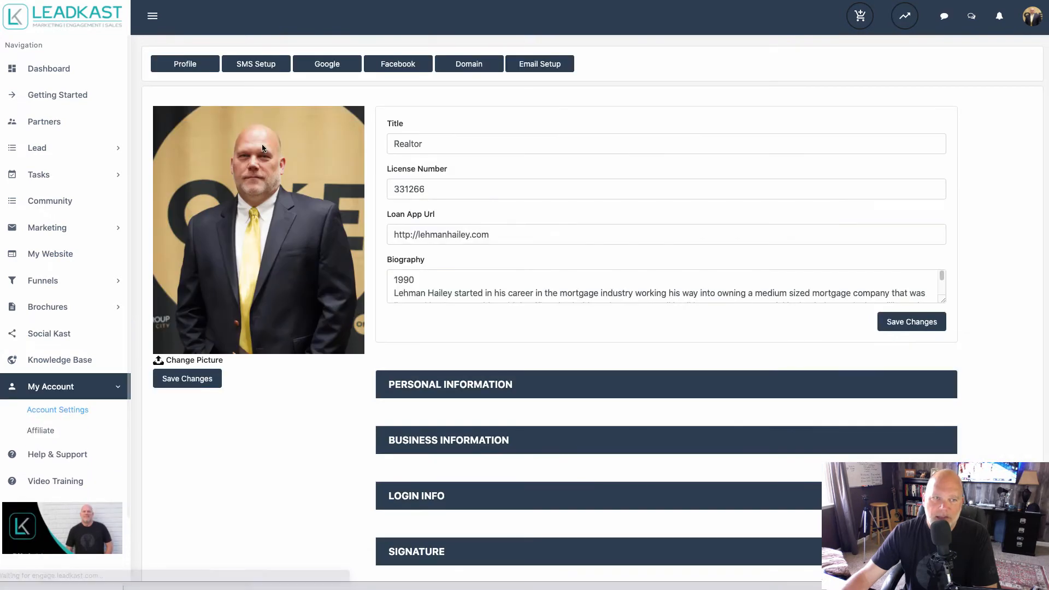
{"action": "left_click", "coordinate": [381, 64]}
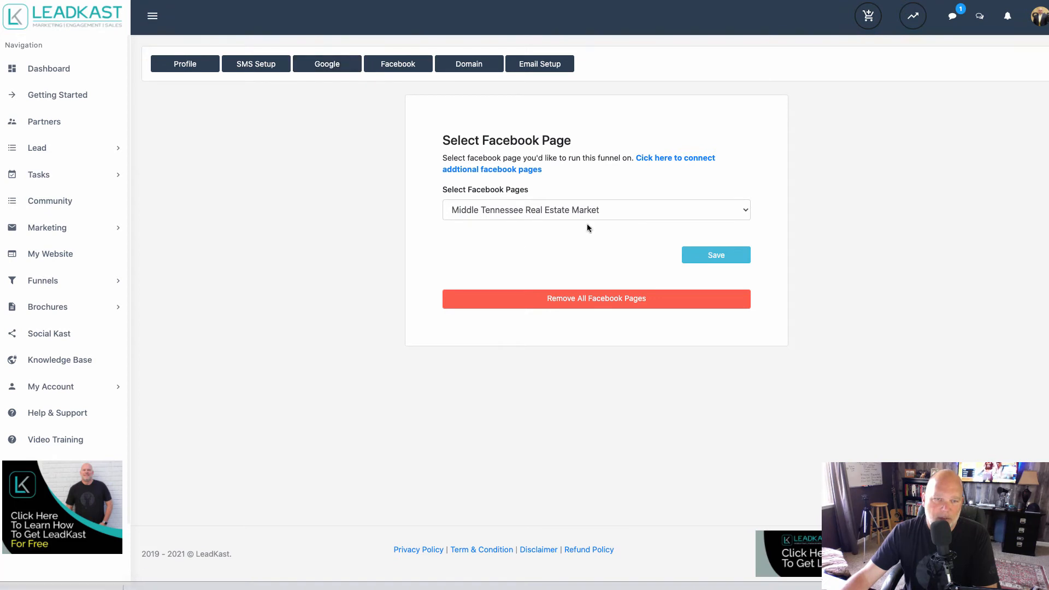
{"action": "left_click", "coordinate": [46, 334]}
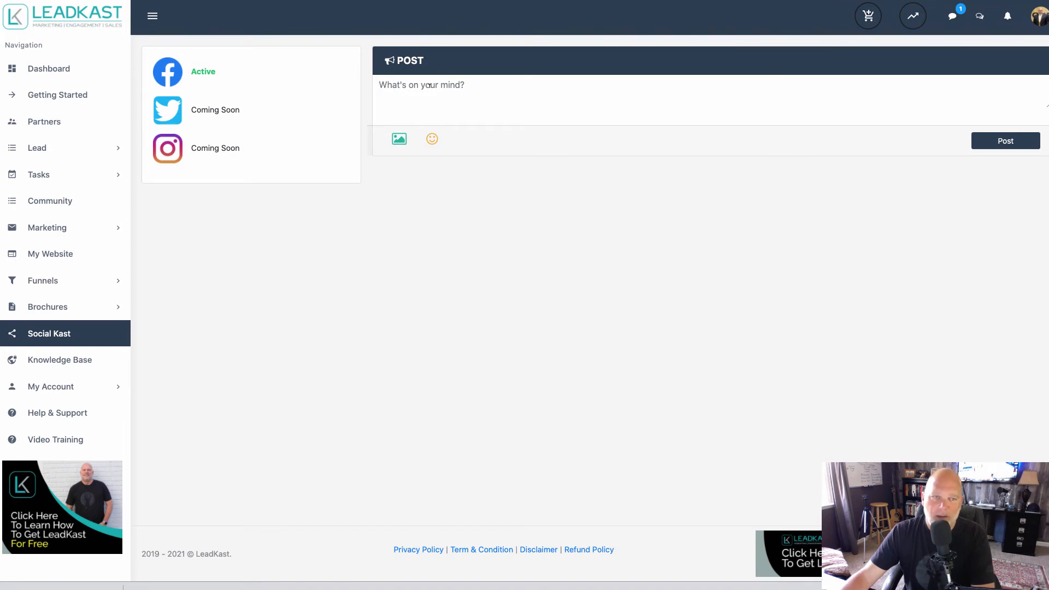
{"action": "type", "text": "SDFGD"}
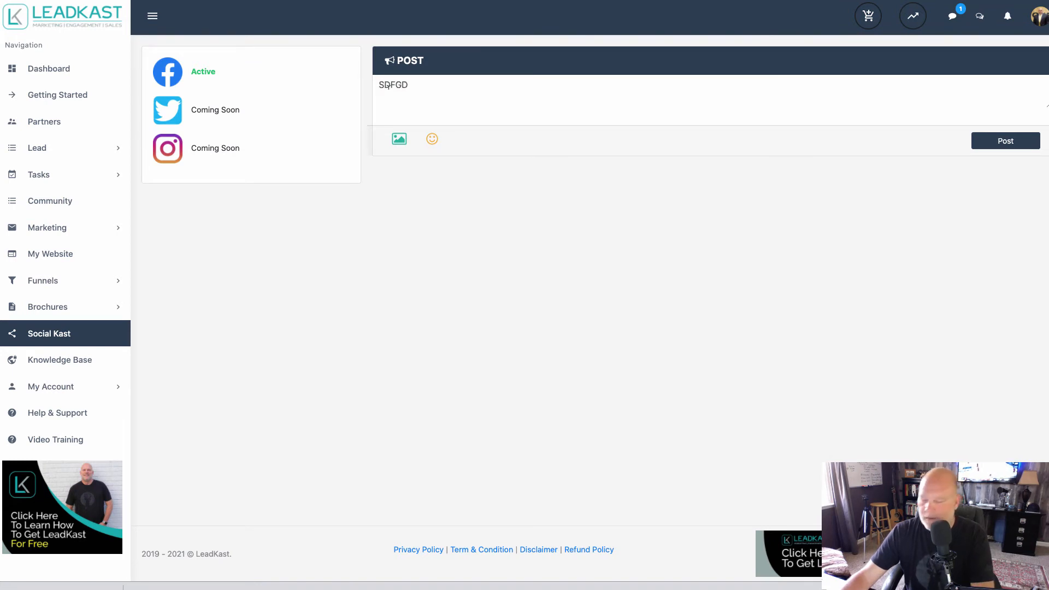
{"action": "key", "text": "BackSpace"}
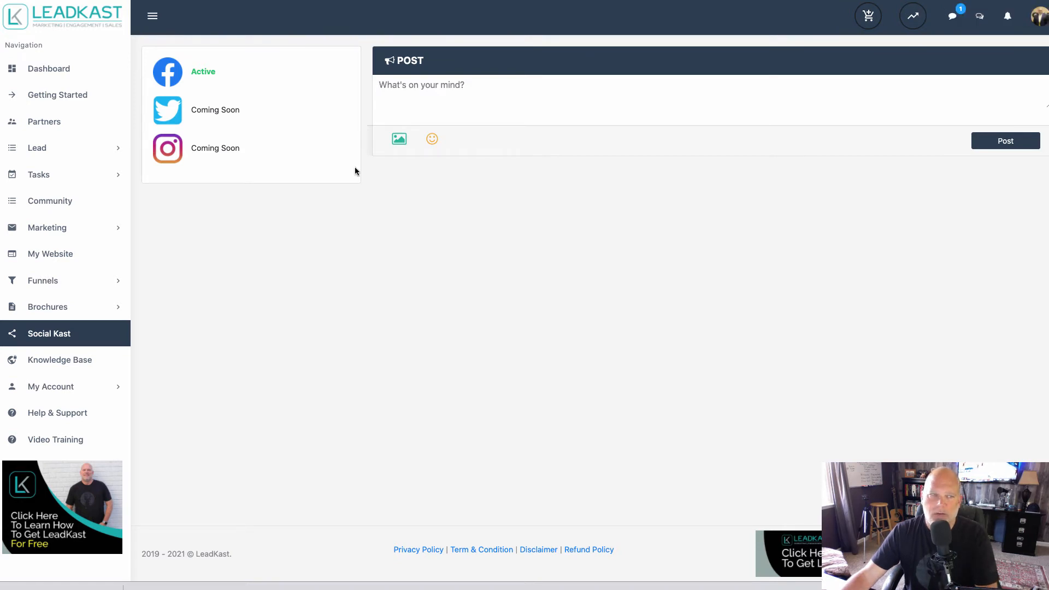
{"action": "left_click", "coordinate": [45, 284]}
{"action": "left_click", "coordinate": [49, 306]}
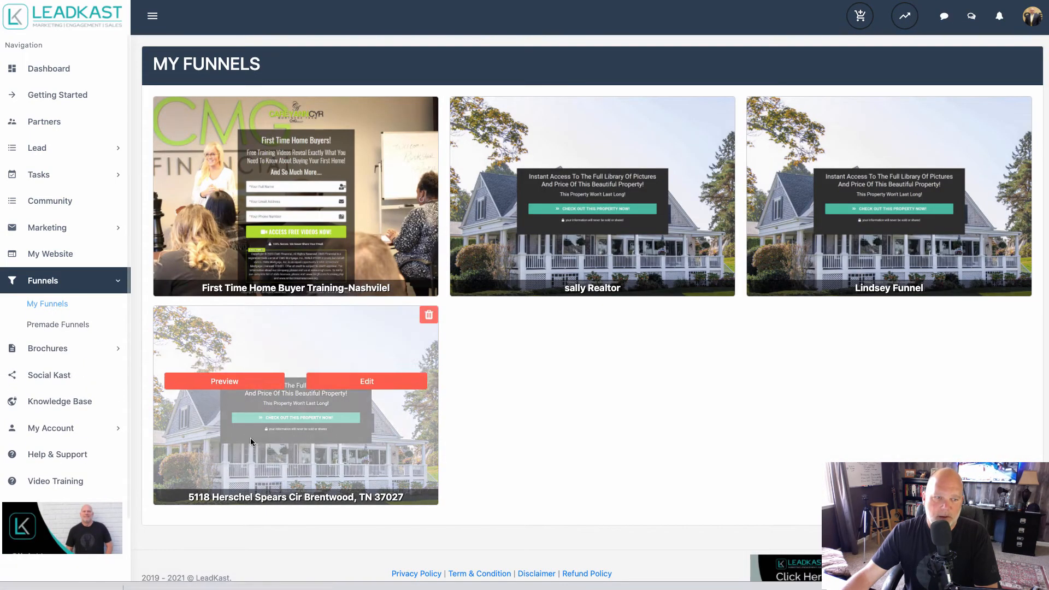
{"action": "left_click", "coordinate": [229, 381]}
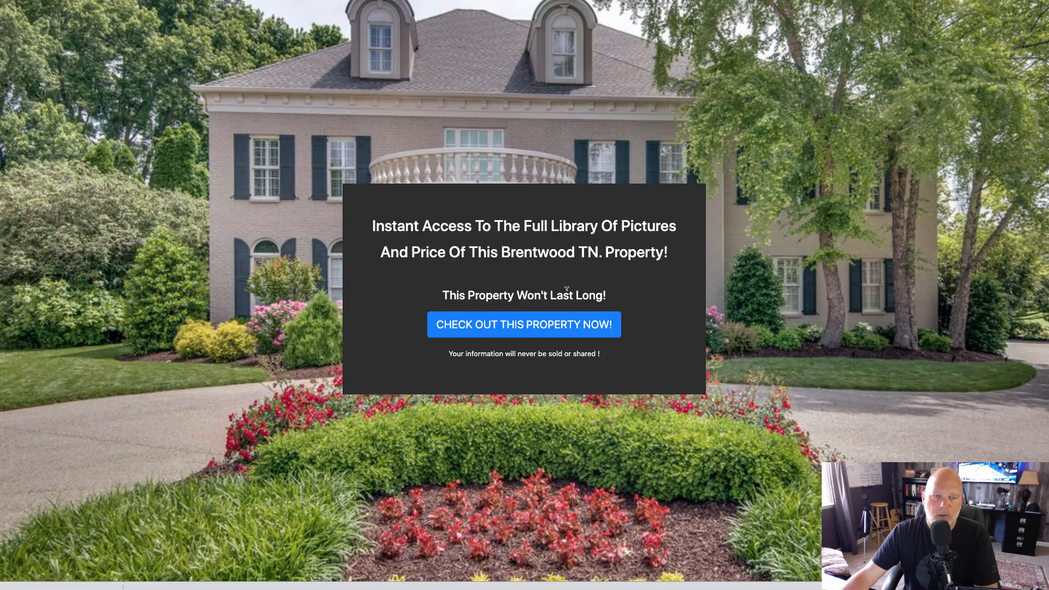
{"action": "left_click_drag", "start_coordinate": [609, 295], "coordinate": [389, 206]}
{"action": "key", "text": "super+c"}
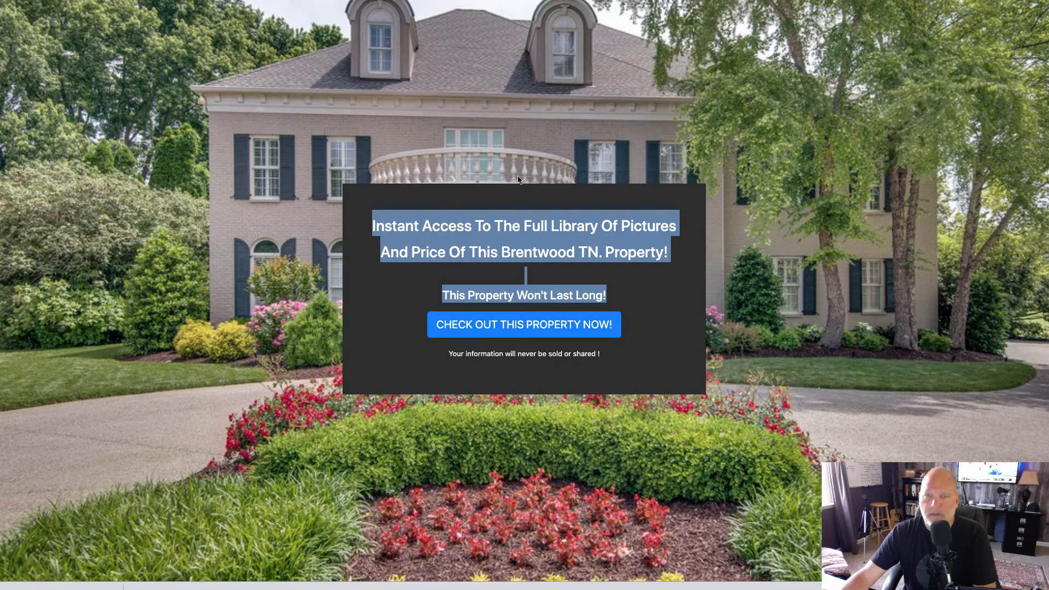
{"action": "key", "text": "super+w"}
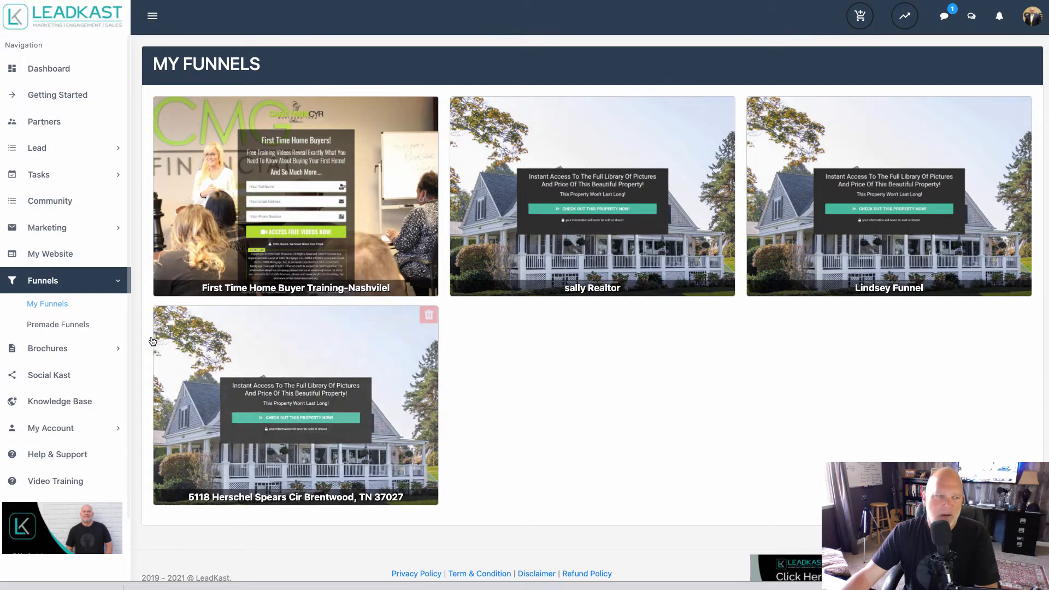
Paste the copied funnel text into a new Social Kast post.
{"action": "left_click", "coordinate": [48, 375]}
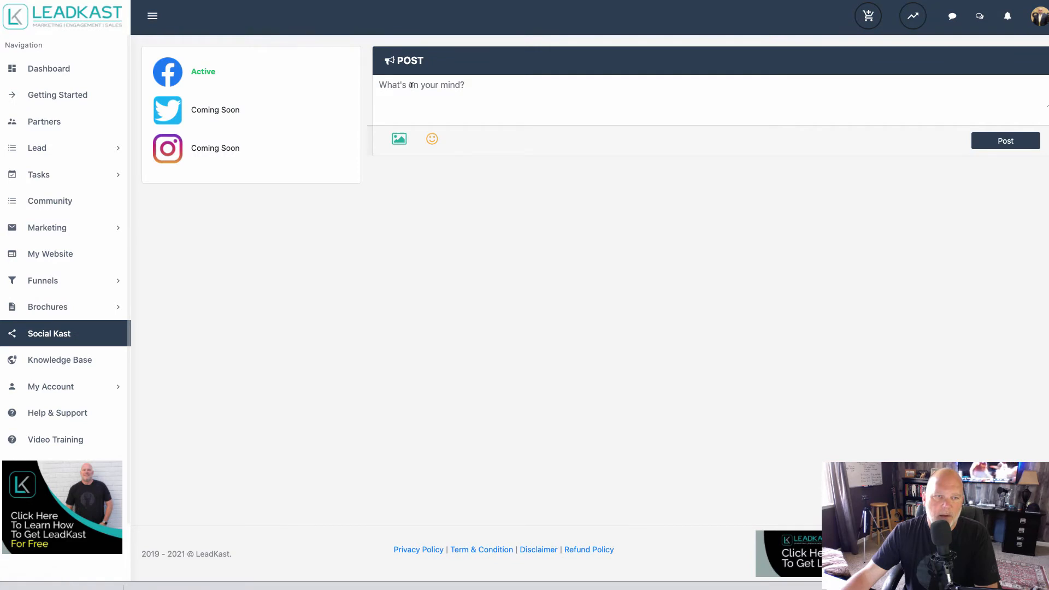
{"action": "left_click", "coordinate": [412, 85]}
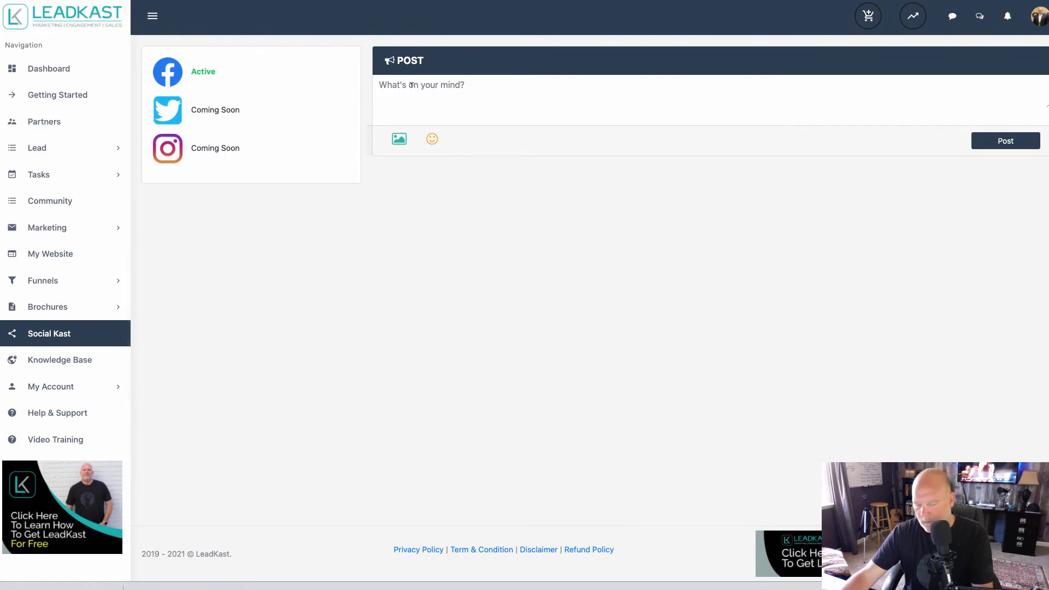
{"action": "key", "text": "super+v"}
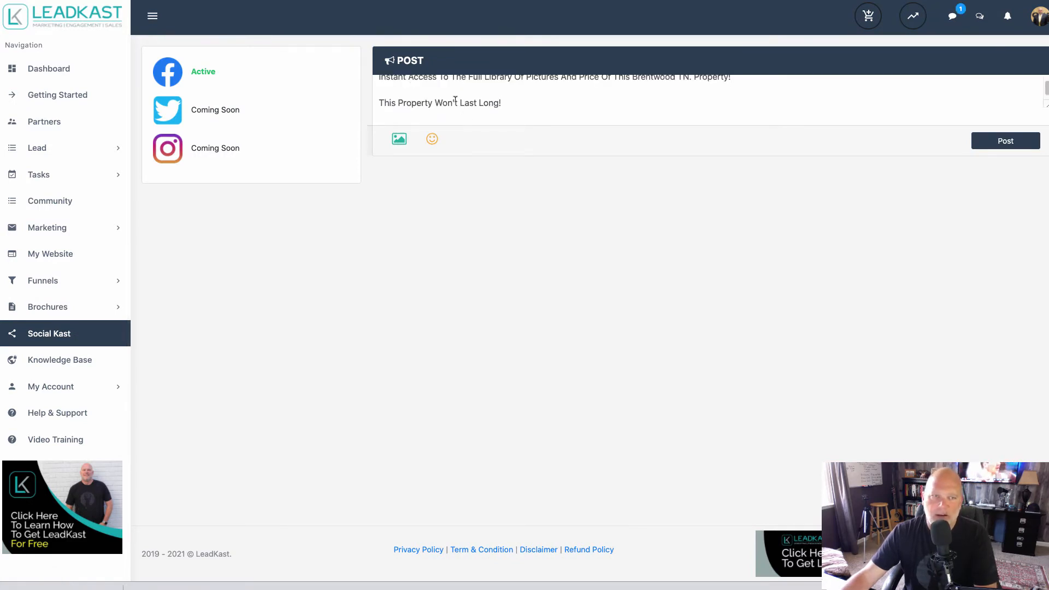
Correct the first word of the post's last line so it reads "This Property Won't Last Long!".
{"action": "scroll", "coordinate": [461, 87], "scroll_direction": "up", "scroll_amount": 1}
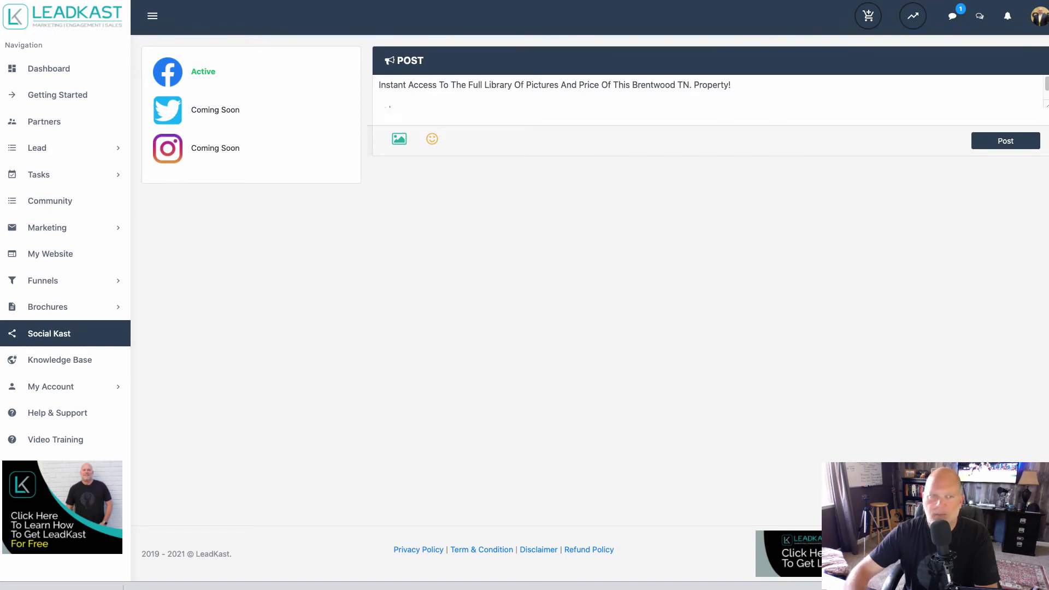
{"action": "scroll", "coordinate": [382, 104], "scroll_direction": "down", "scroll_amount": 1}
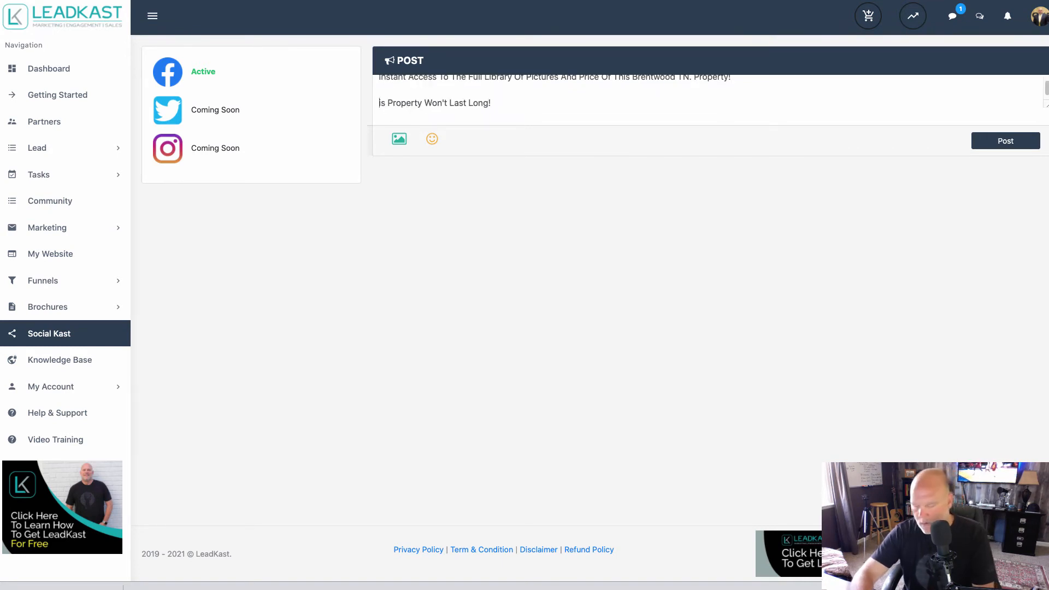
{"action": "type", "text": "T"}
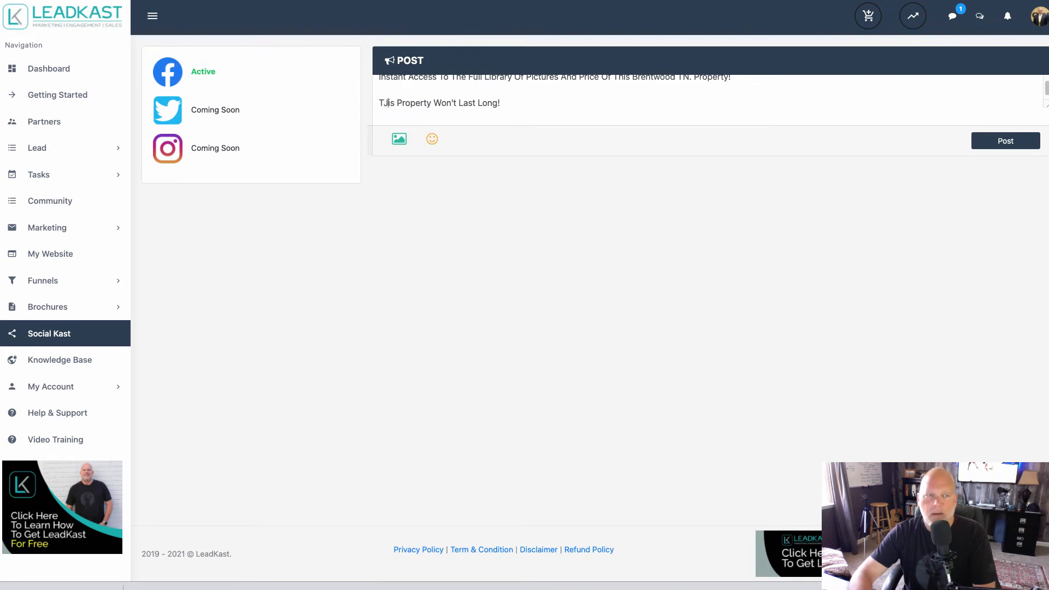
{"action": "type", "text": "H"}
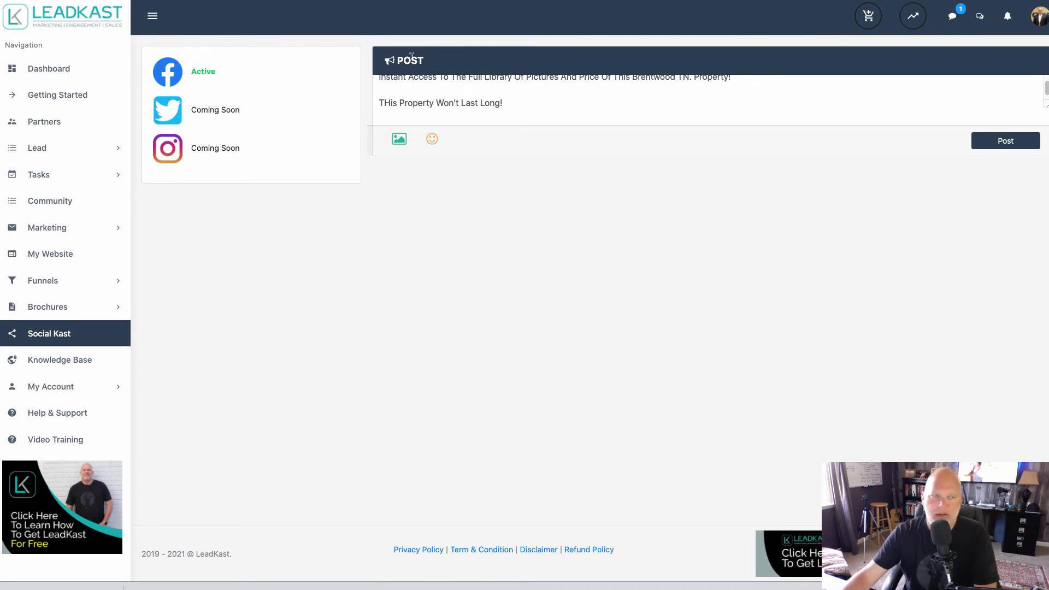
{"action": "key", "text": "shift+Left"}
{"action": "key", "text": "BackSpace"}
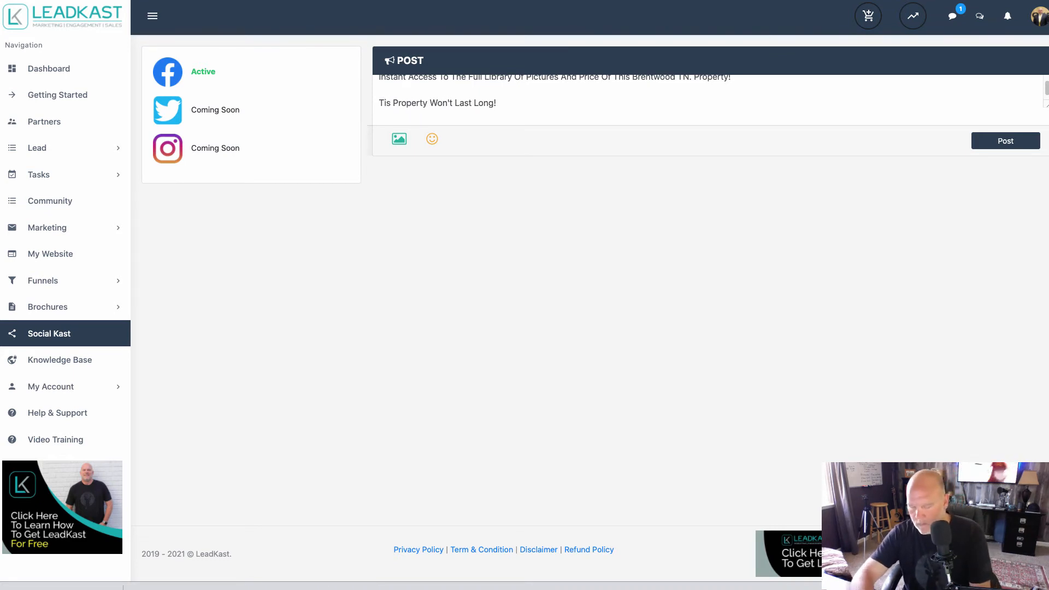
{"action": "type", "text": "h"}
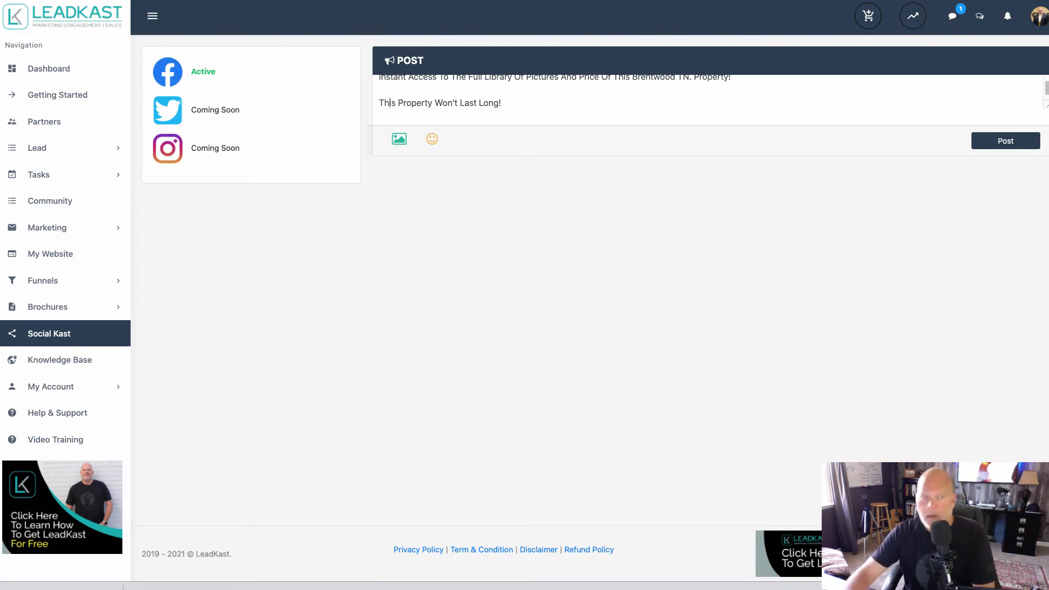
Remove the blank line above "This Property Won't Last Long!" in the post and start a new line below it.
{"action": "left_click", "coordinate": [380, 103]}
{"action": "key", "text": "BackSpace"}
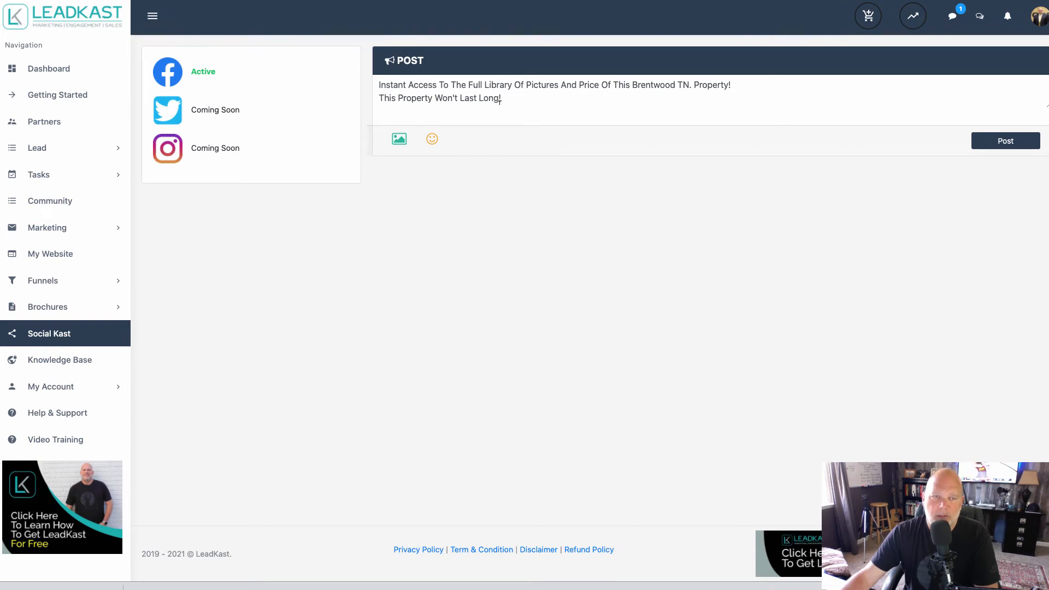
{"action": "key", "text": "Return"}
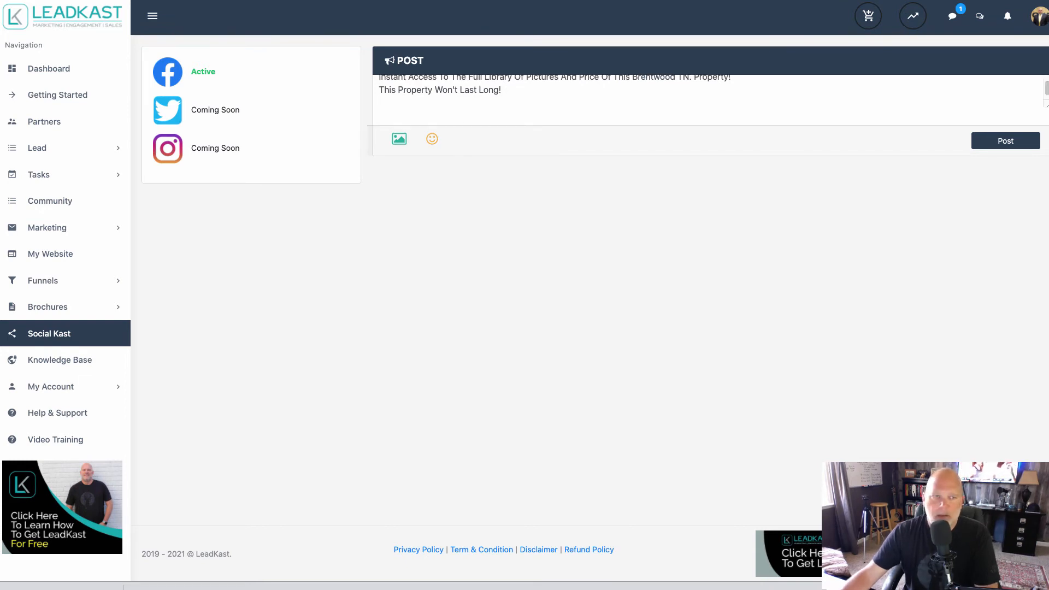
Attach the house photo 778787878.jpeg from the iCloud Desktop folder to the post.
{"action": "left_click", "coordinate": [400, 140]}
{"action": "left_click", "coordinate": [192, 153]}
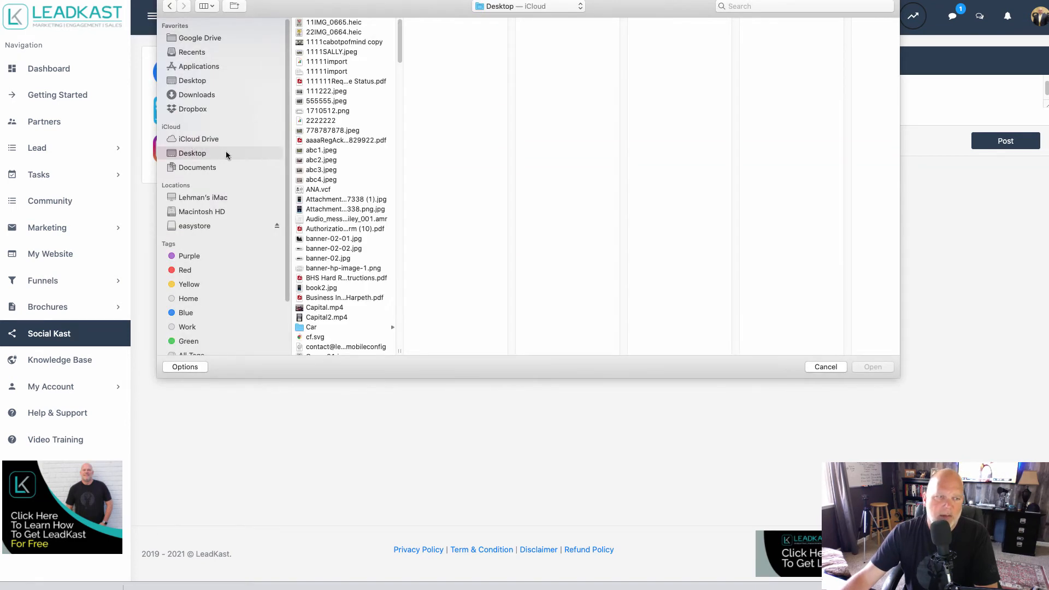
{"action": "left_click", "coordinate": [331, 128]}
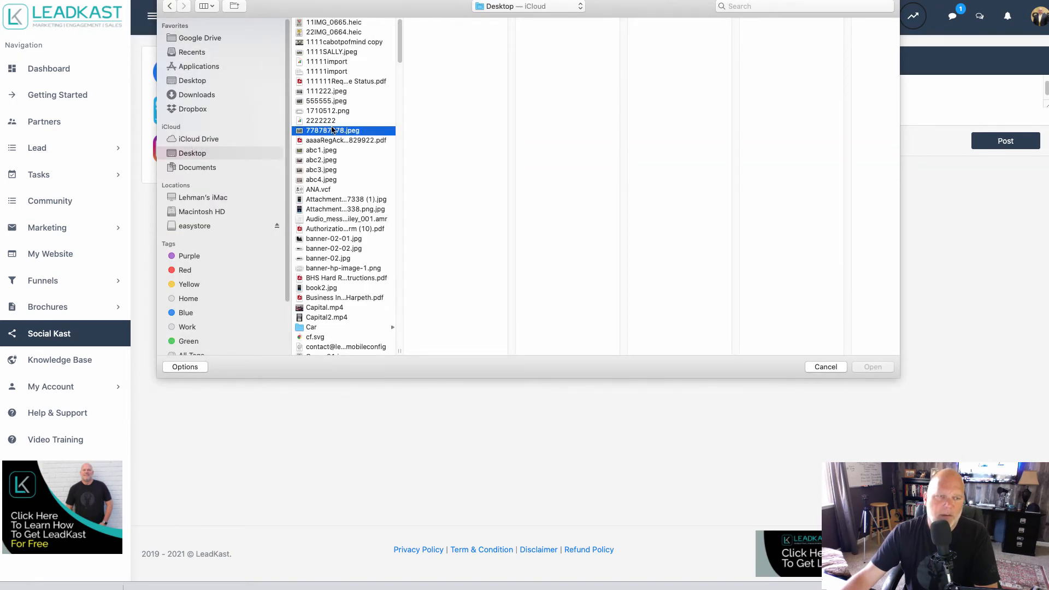
{"action": "left_click", "coordinate": [869, 367]}
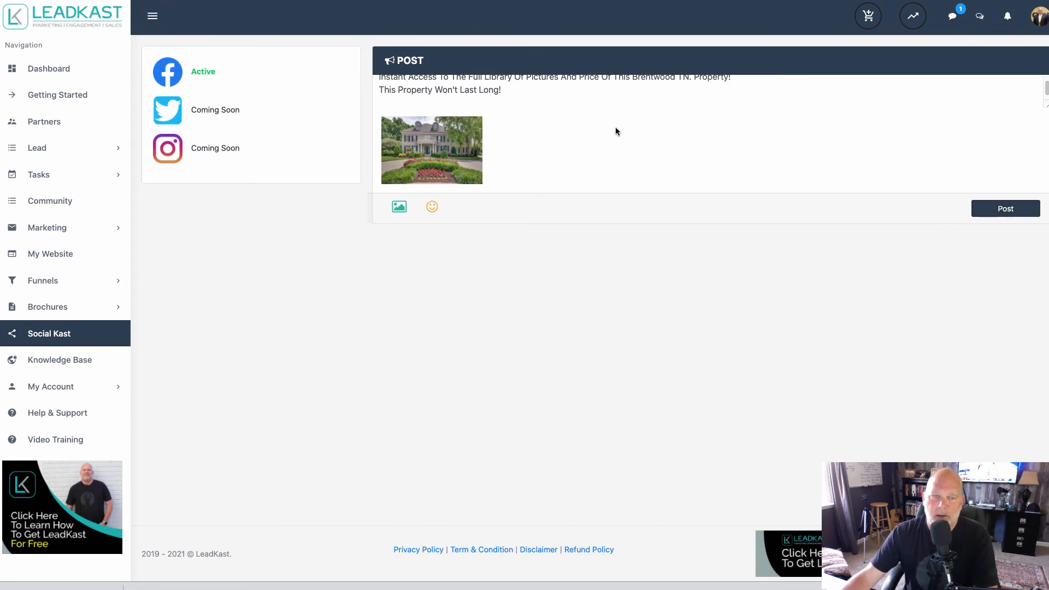
Add the closing line "*****SEND ME A PRIVATE MESSAGE FOR ALL THE DETAILS." to the post, below a blank line.
{"action": "left_click", "coordinate": [513, 89]}
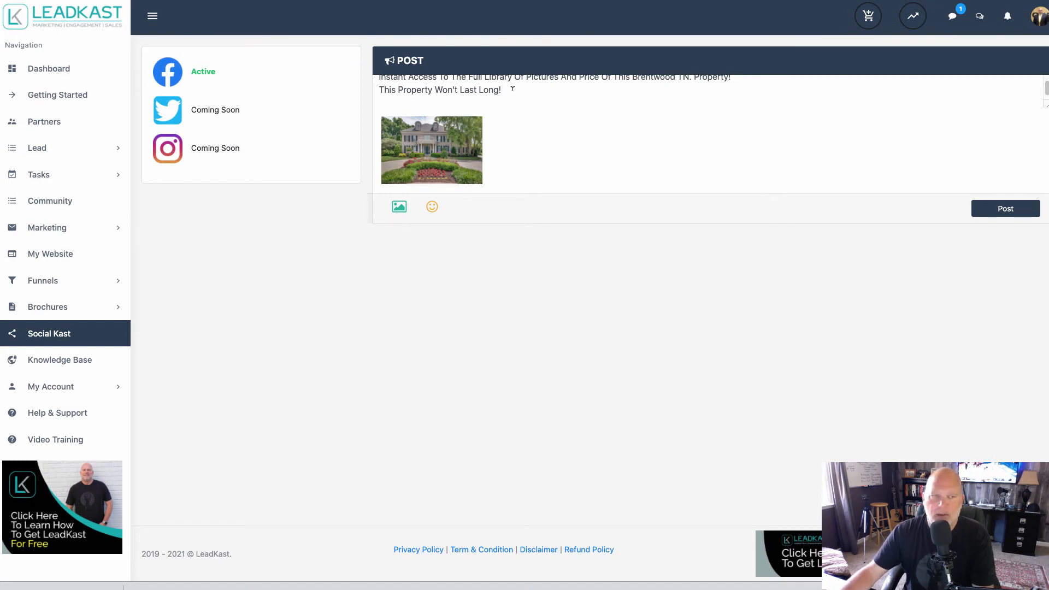
{"action": "key", "text": "Return"}
{"action": "type", "text": "***"}
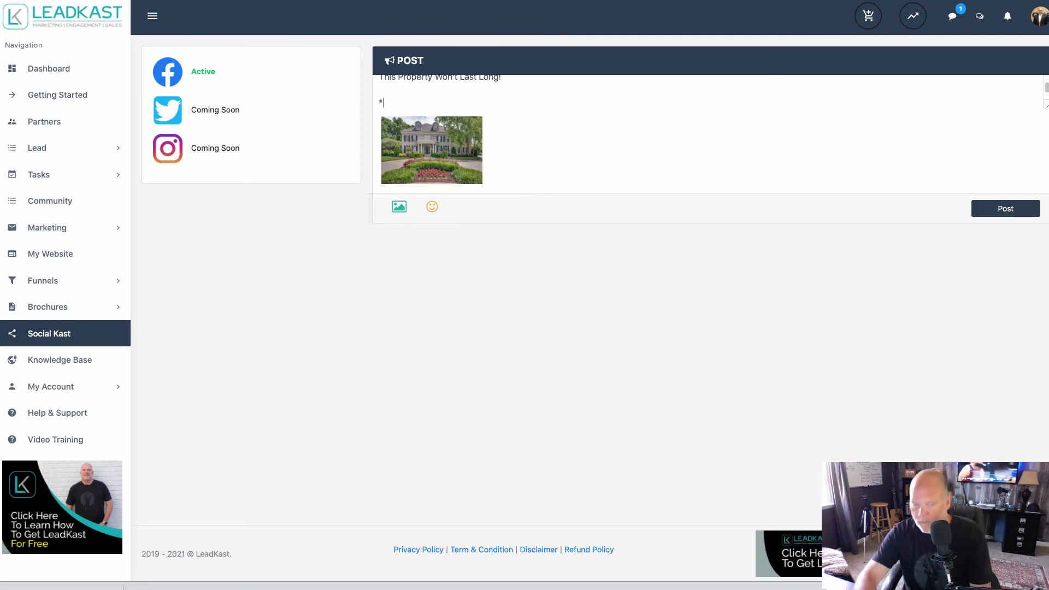
{"action": "type", "text": "**"}
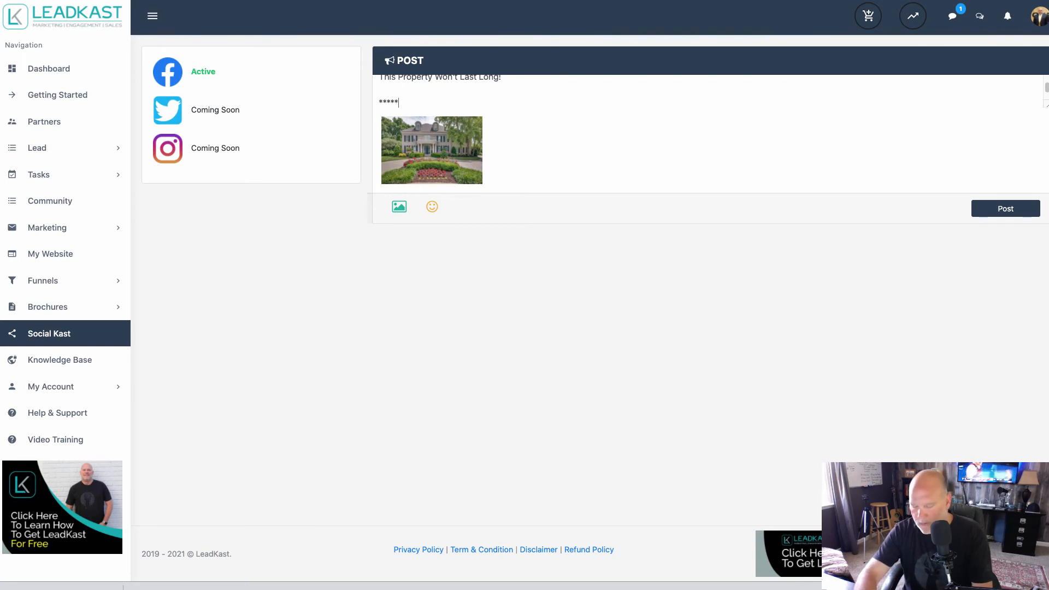
{"action": "type", "text": "SEND ME A "}
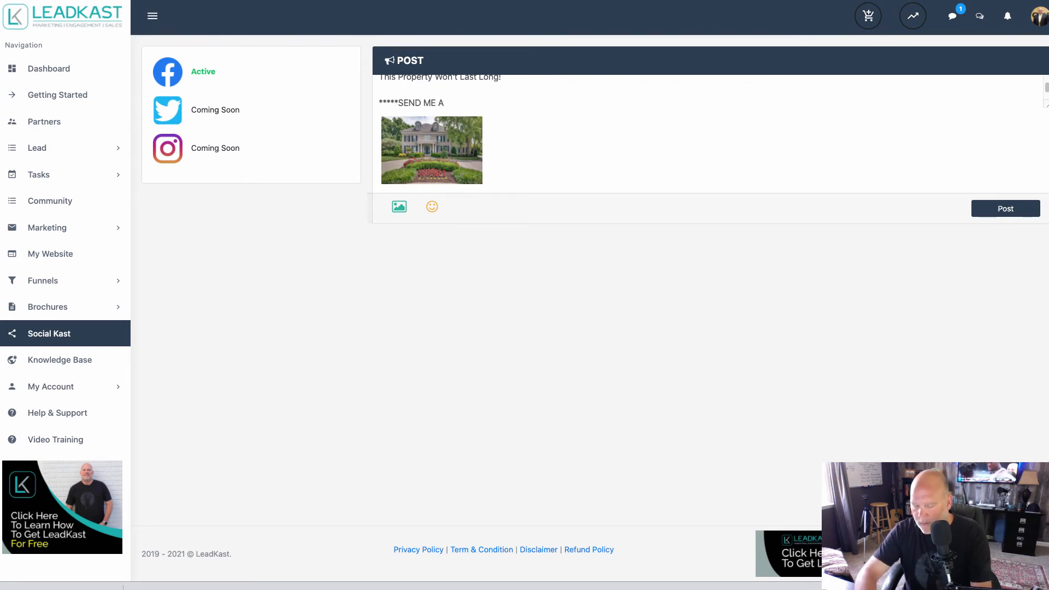
{"action": "type", "text": "PRIVATE MESSA"}
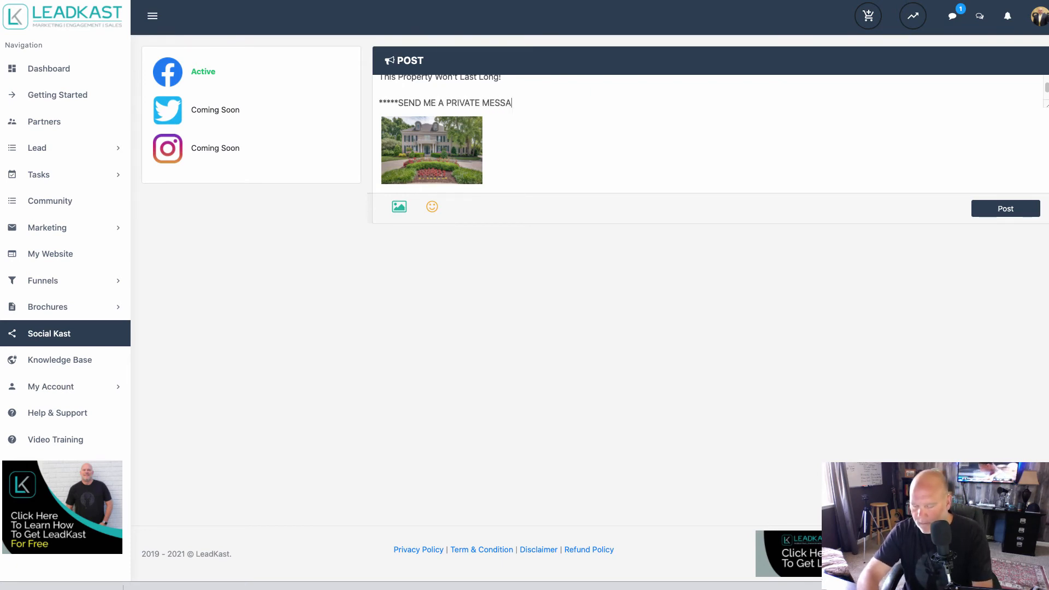
{"action": "type", "text": "GE"}
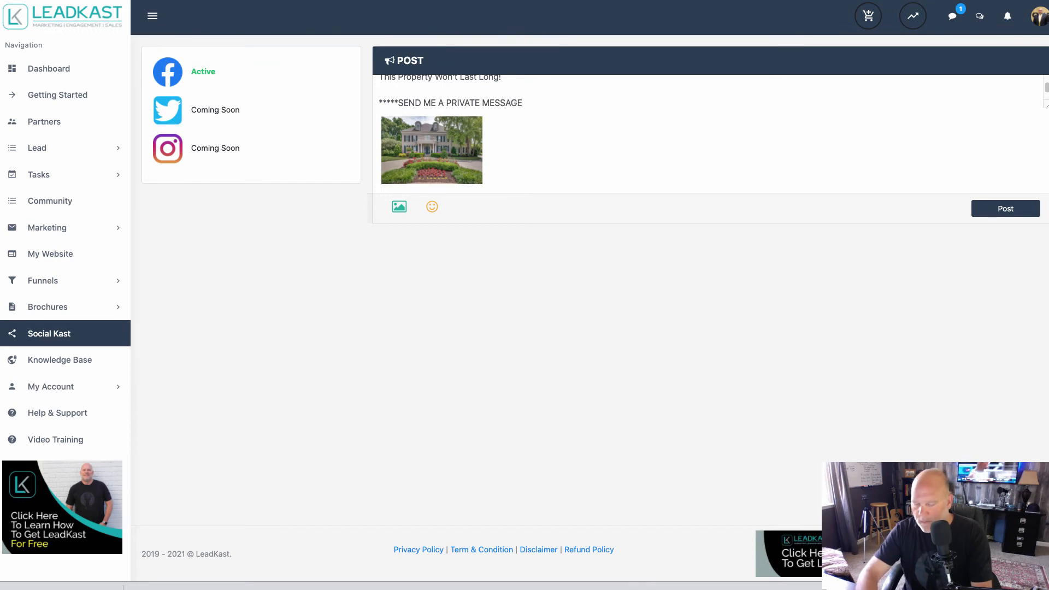
{"action": "type", "text": " FOR ALL THE "}
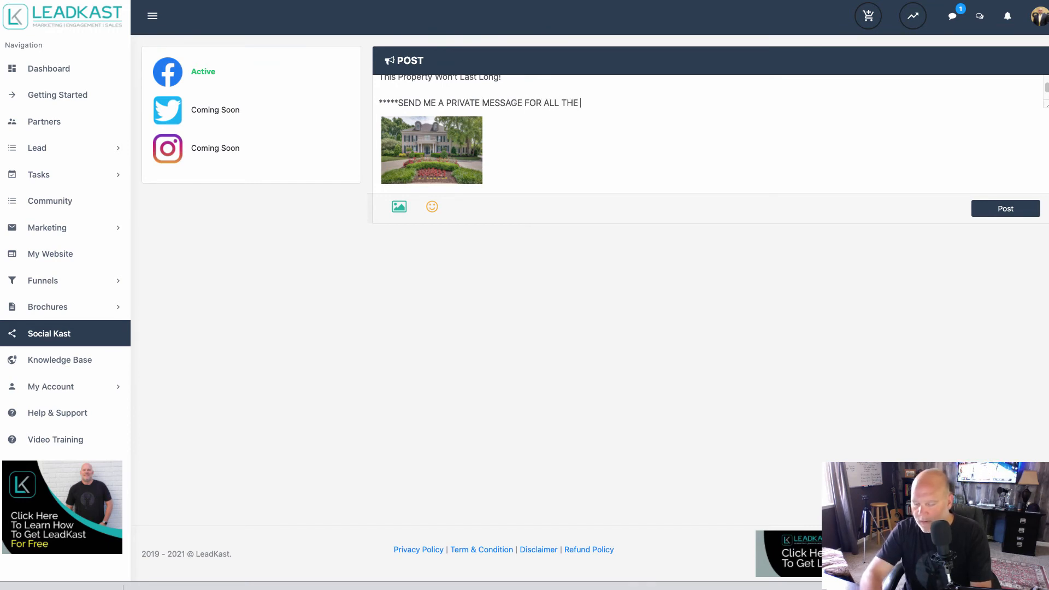
{"action": "type", "text": "DETAILS"}
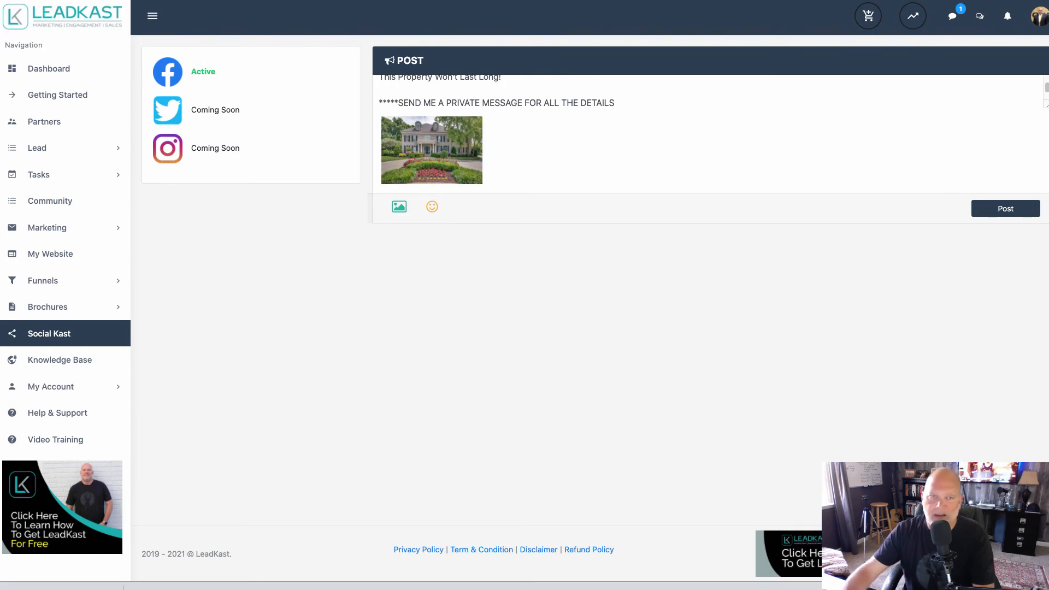
{"action": "type", "text": "."}
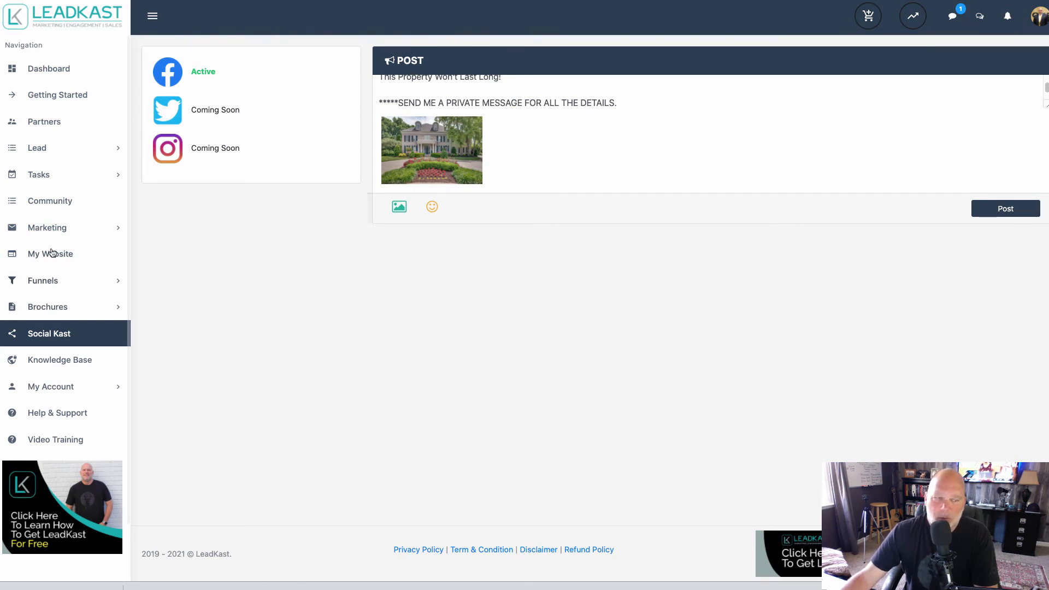
Open the unread conversation in the messages list and reply to the contact with "Thanks".
{"action": "left_click", "coordinate": [952, 18]}
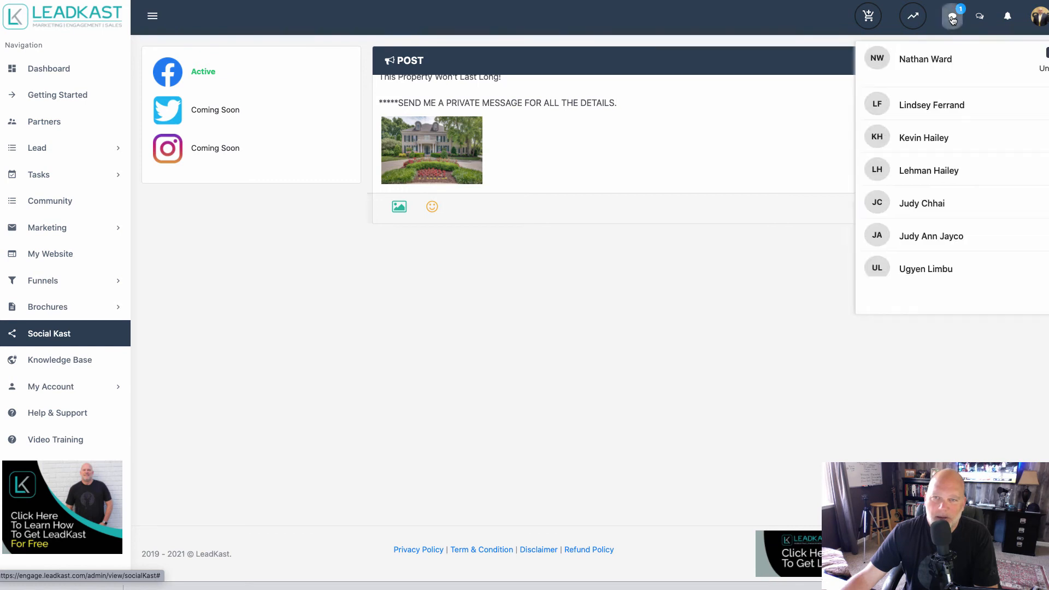
{"action": "left_click", "coordinate": [908, 64]}
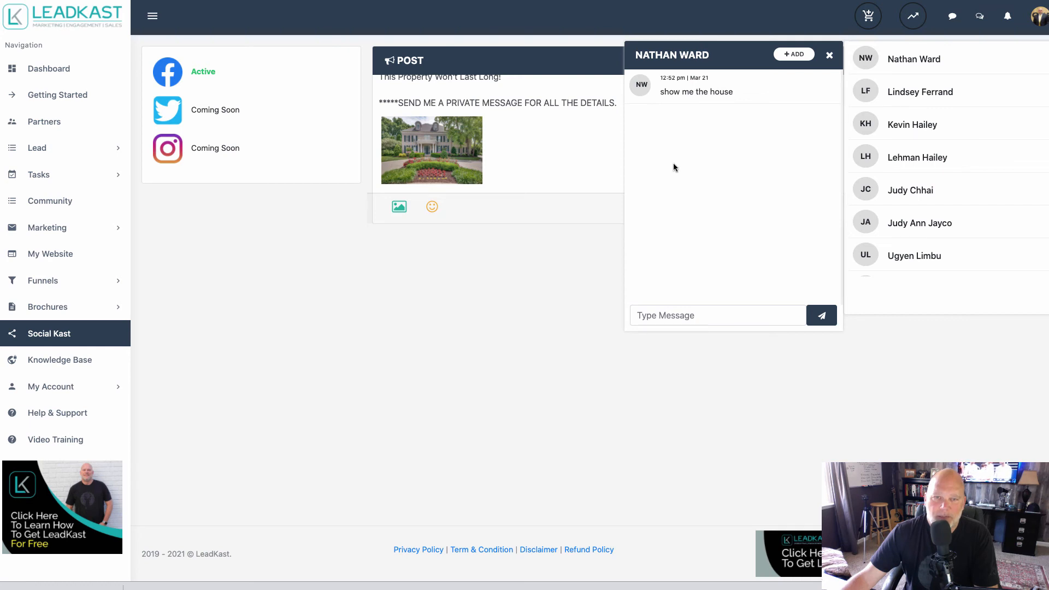
{"action": "left_click", "coordinate": [665, 315]}
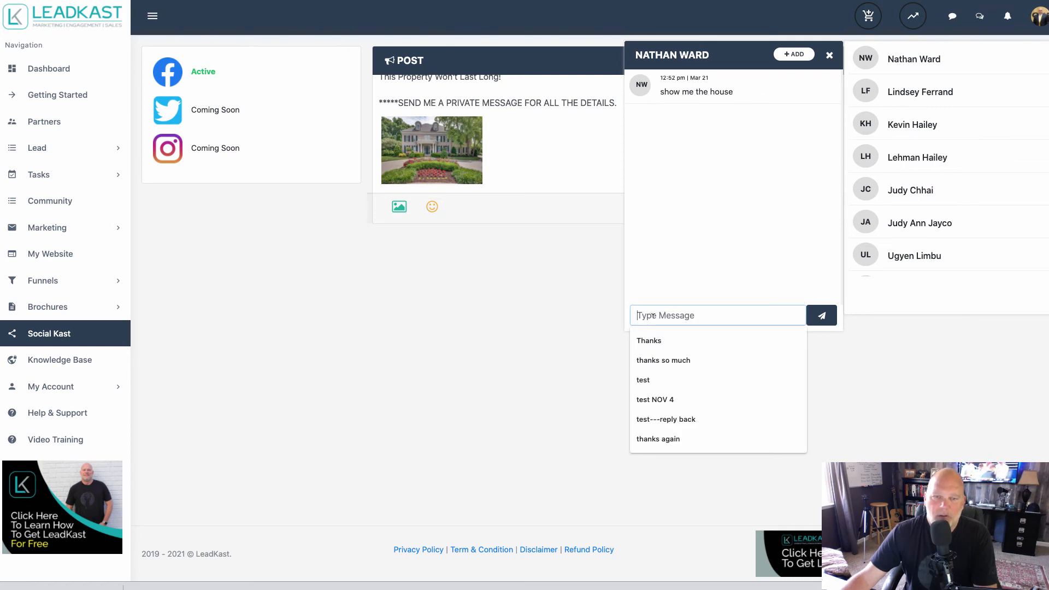
{"action": "left_click", "coordinate": [653, 341]}
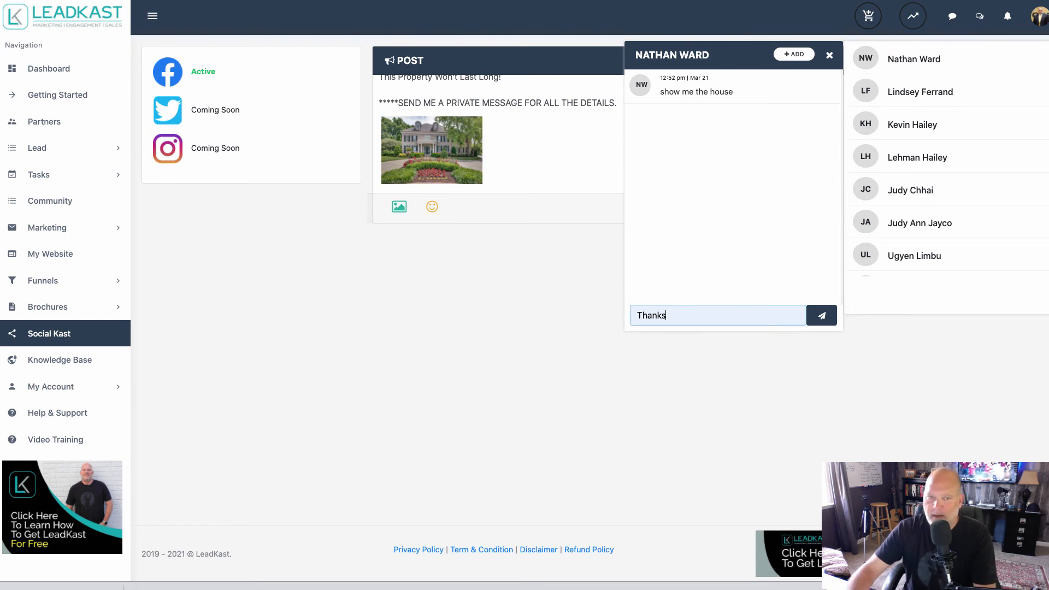
{"action": "key", "text": "Return"}
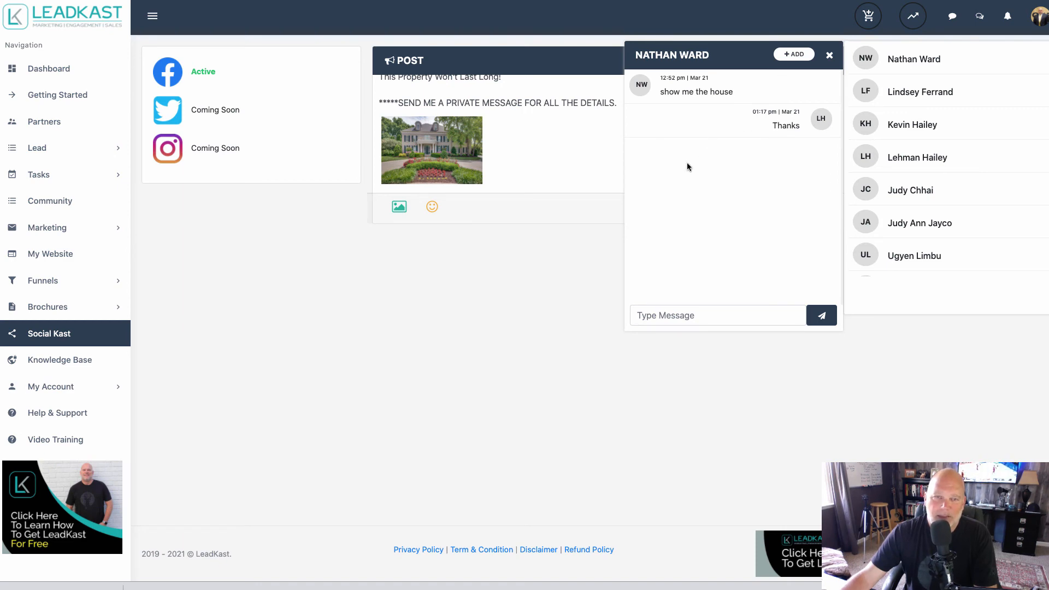
Look through the Add Lead form for the message contact and close it without saving.
{"action": "left_click", "coordinate": [795, 55]}
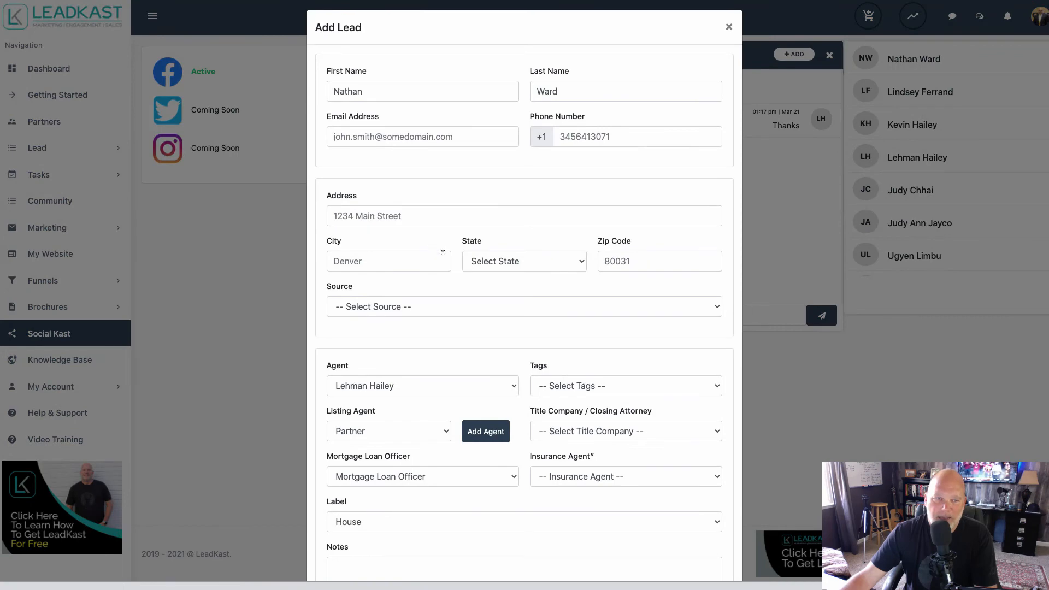
{"action": "scroll", "coordinate": [445, 266], "scroll_direction": "down", "scroll_amount": 3}
{"action": "scroll", "coordinate": [450, 259], "scroll_direction": "up", "scroll_amount": 3}
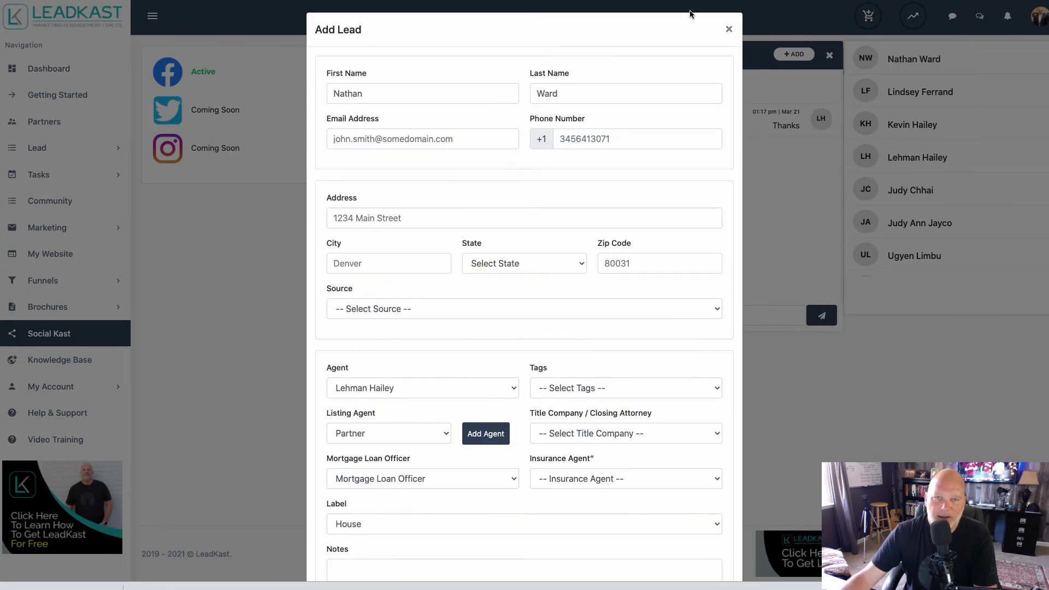
{"action": "left_click", "coordinate": [728, 26]}
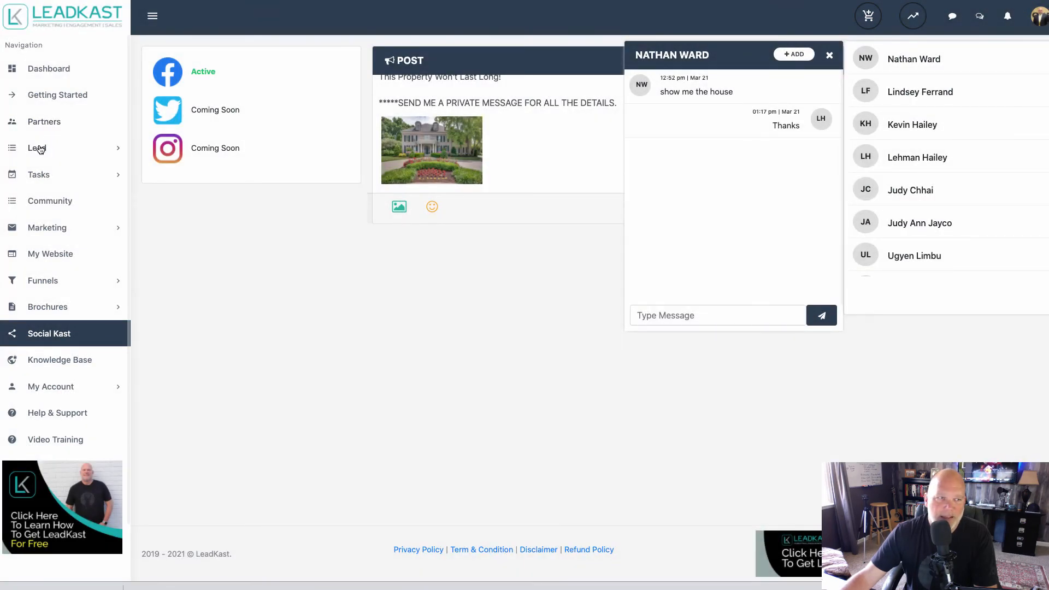
View the list of all leads, and return to the Dashboard.
{"action": "left_click", "coordinate": [39, 149]}
{"action": "left_click", "coordinate": [57, 194]}
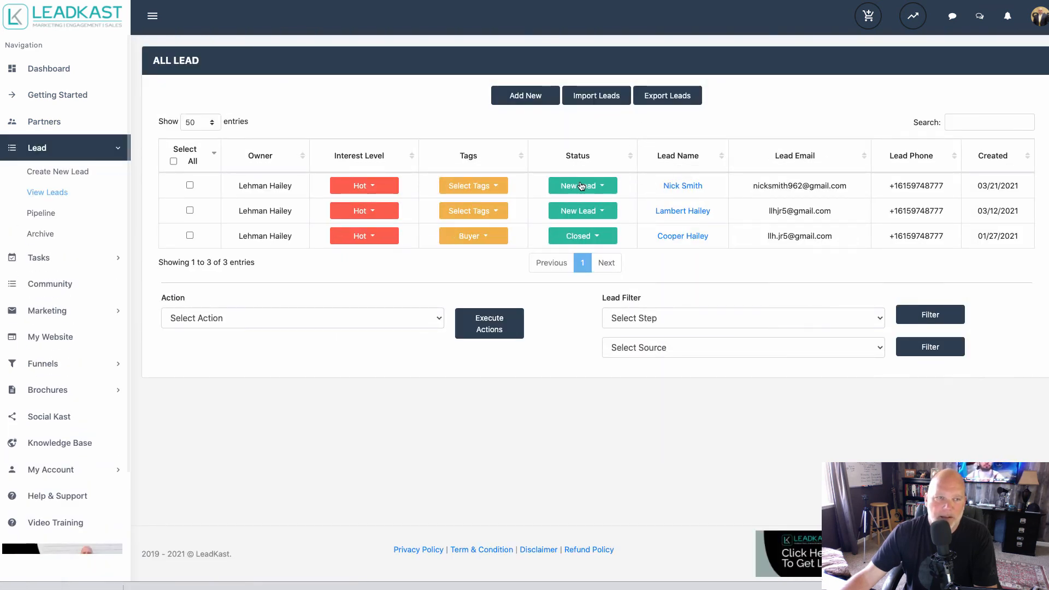
{"action": "left_click", "coordinate": [48, 69]}
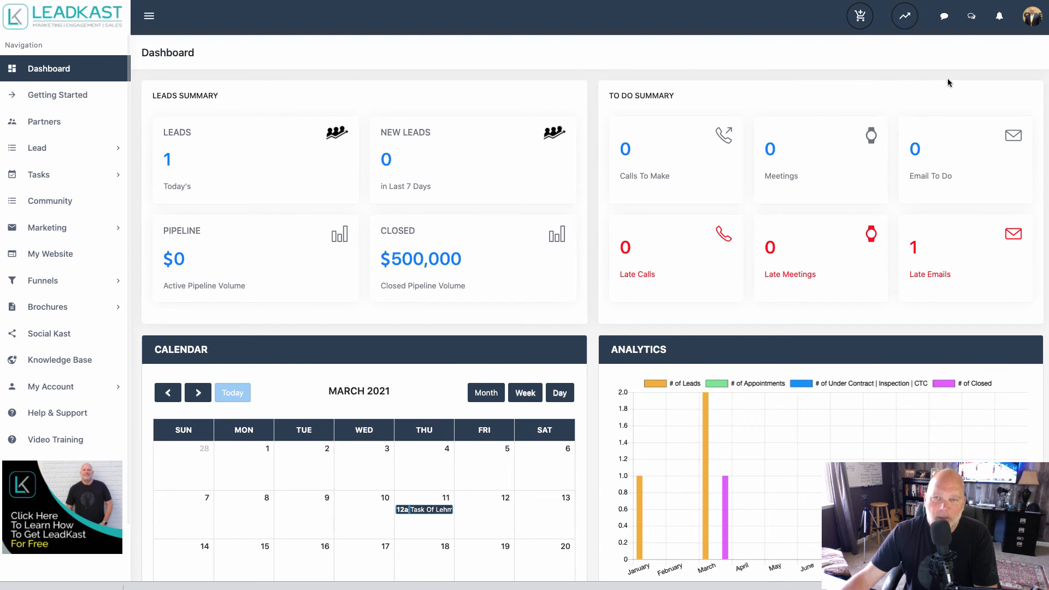
Reopen the first contact's conversation from the Dashboard, view its Add Lead form, and close the form without saving.
{"action": "left_click", "coordinate": [944, 17]}
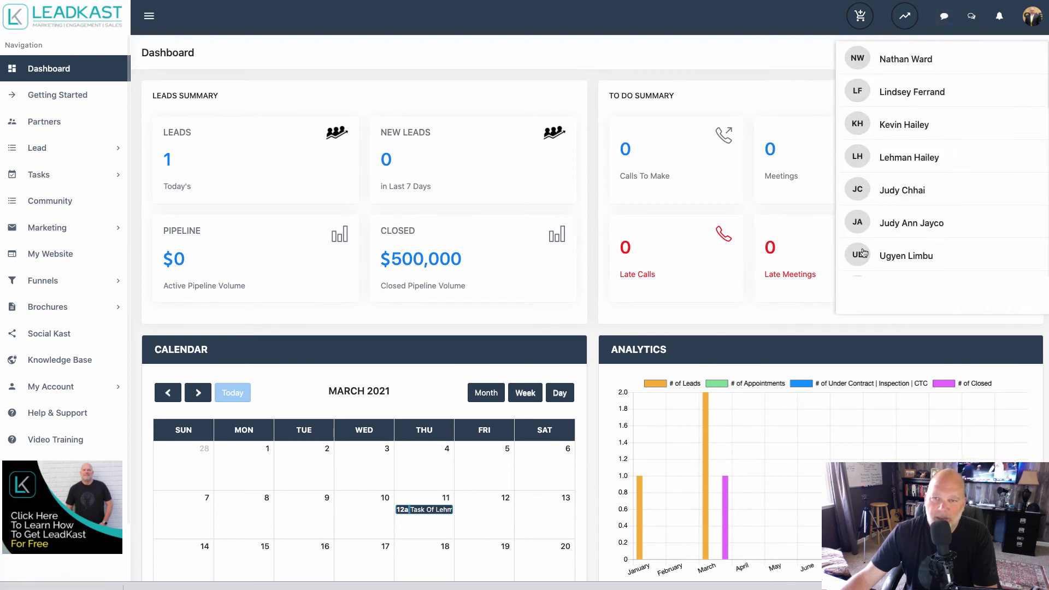
{"action": "left_click", "coordinate": [909, 64]}
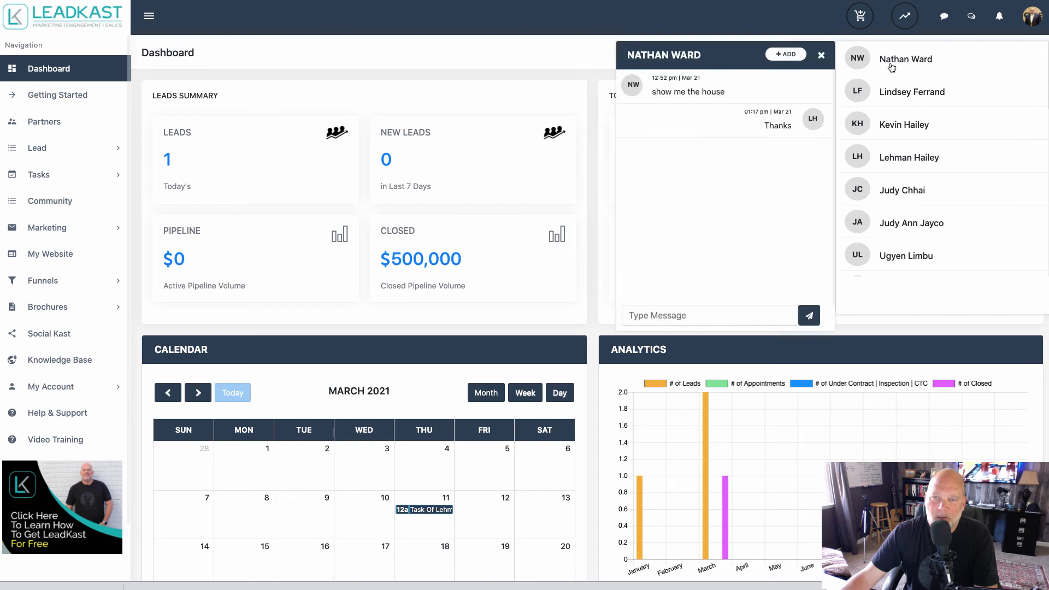
{"action": "left_click", "coordinate": [783, 56]}
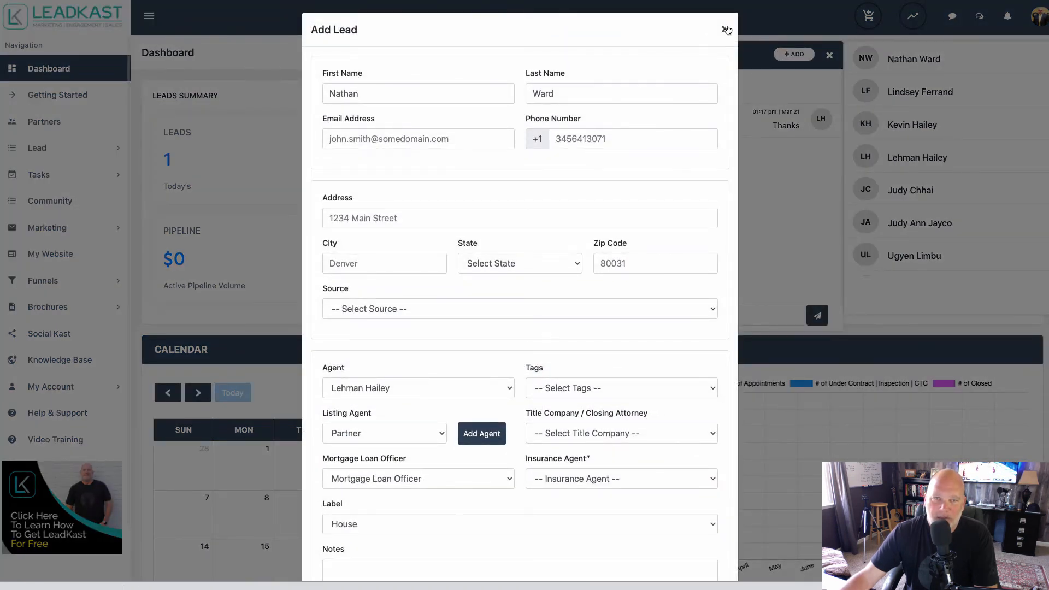
{"action": "left_click", "coordinate": [724, 29]}
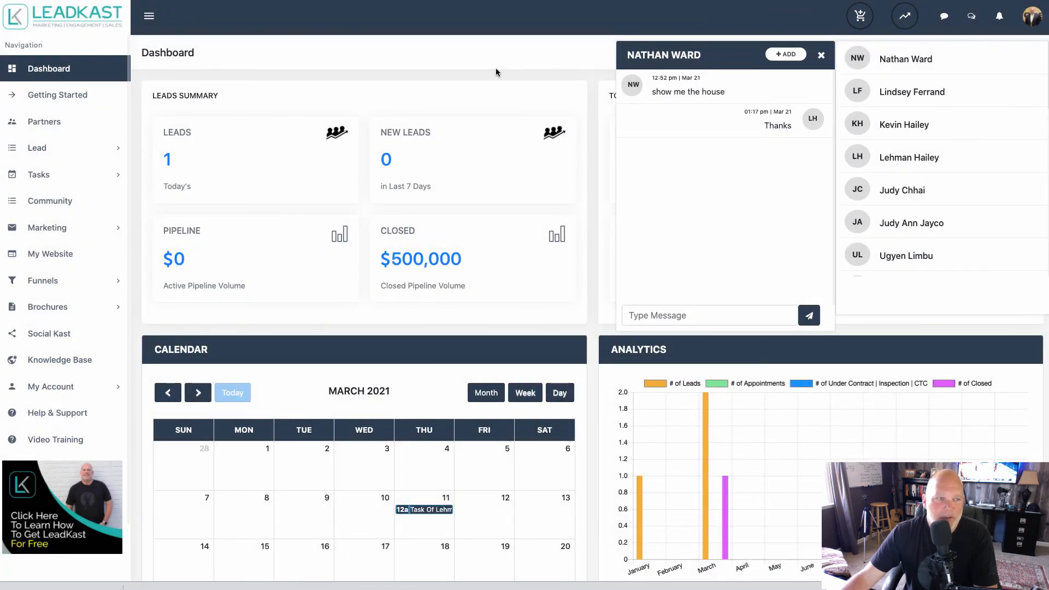